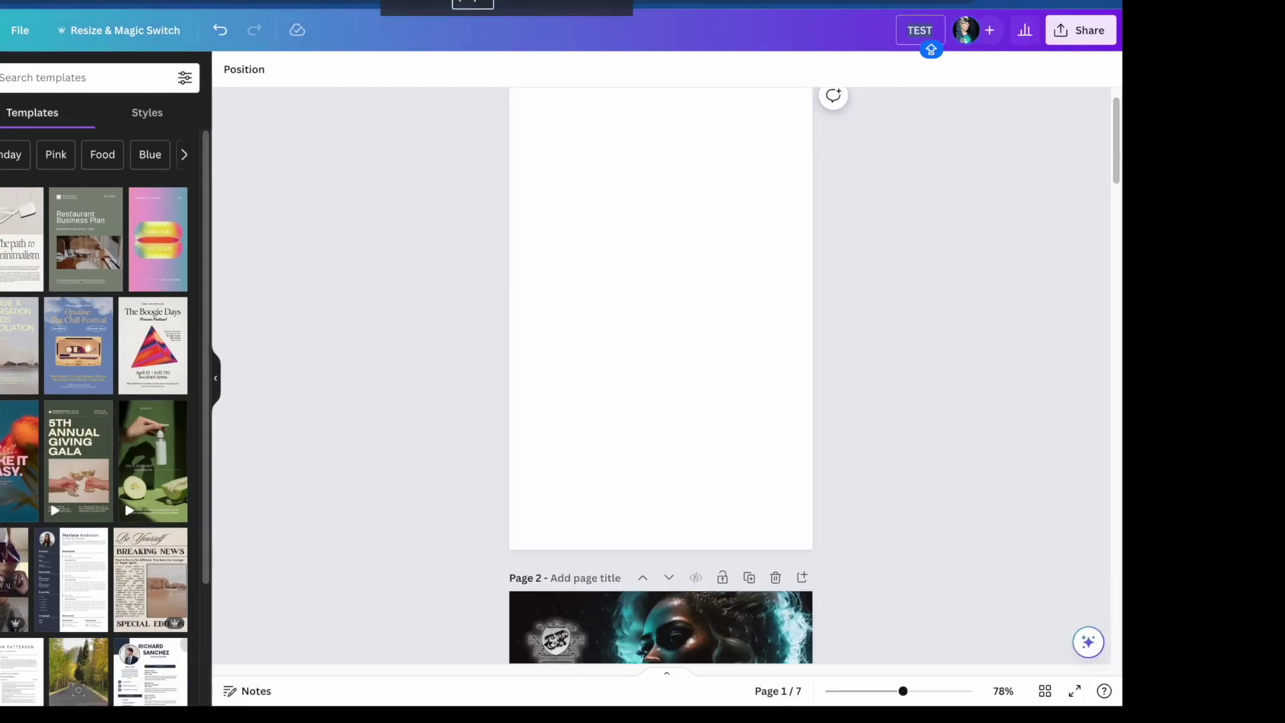
- Select the blank page 1 and open the uploaded images
left_click_drag(1116, 159, 1117, 149)
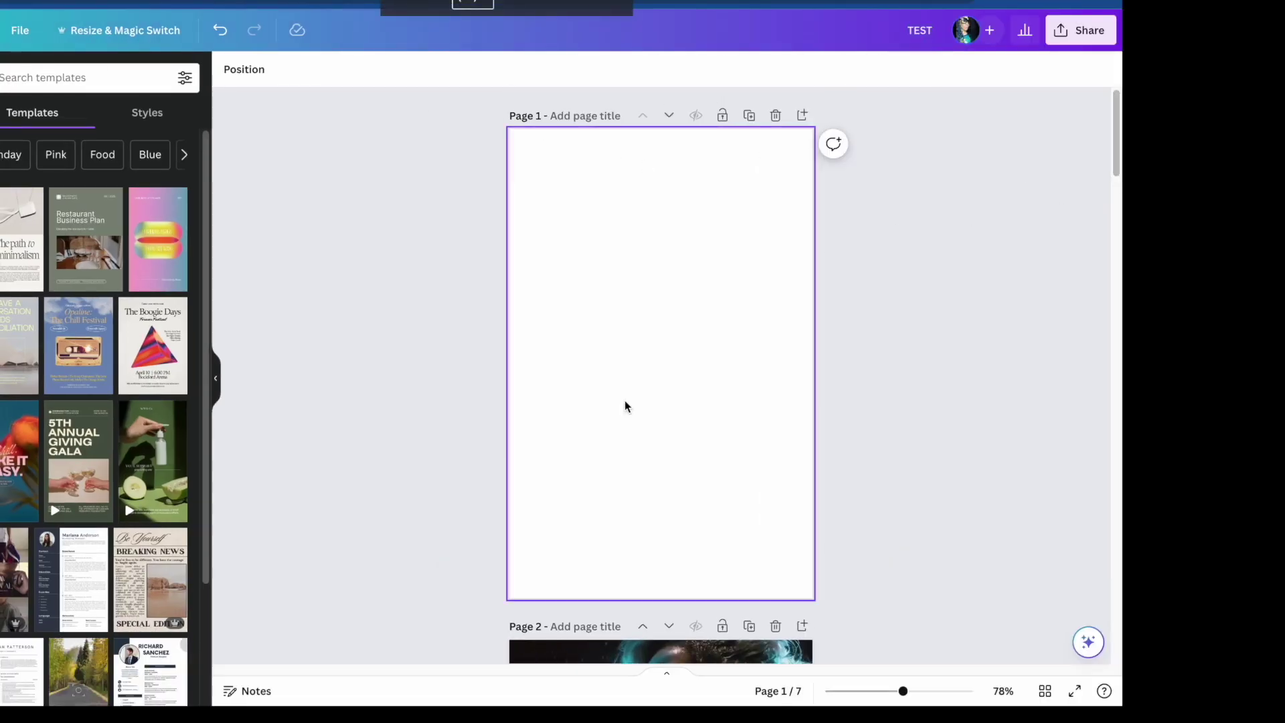
left_click(629, 340)
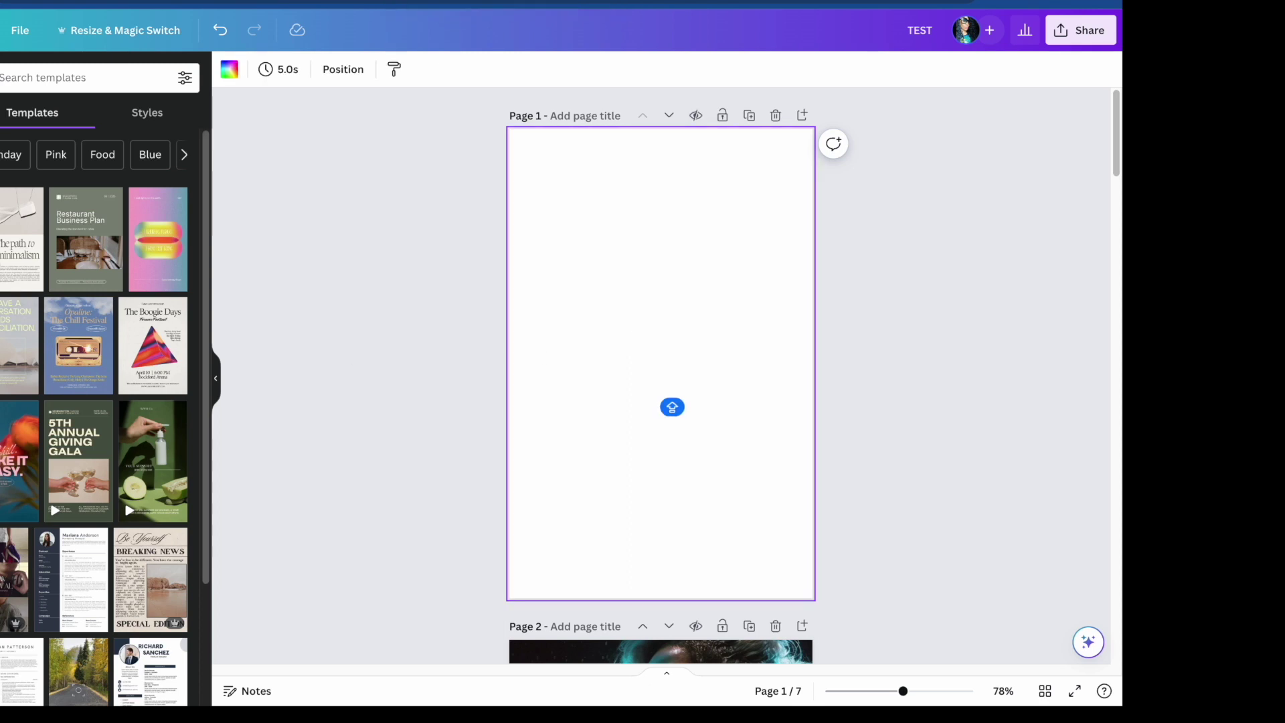
left_click(1, 261)
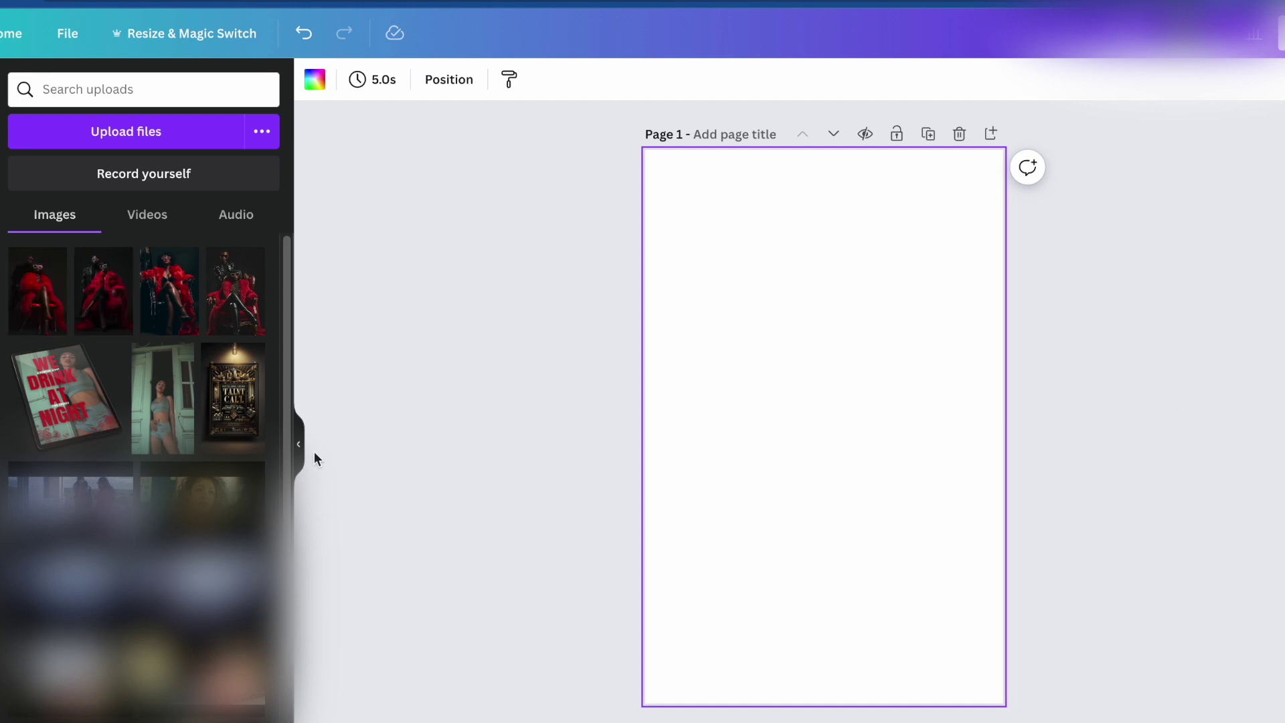
- Try out the three other red-coat photos from the uploads on page 1, removing each one
left_click(174, 313)
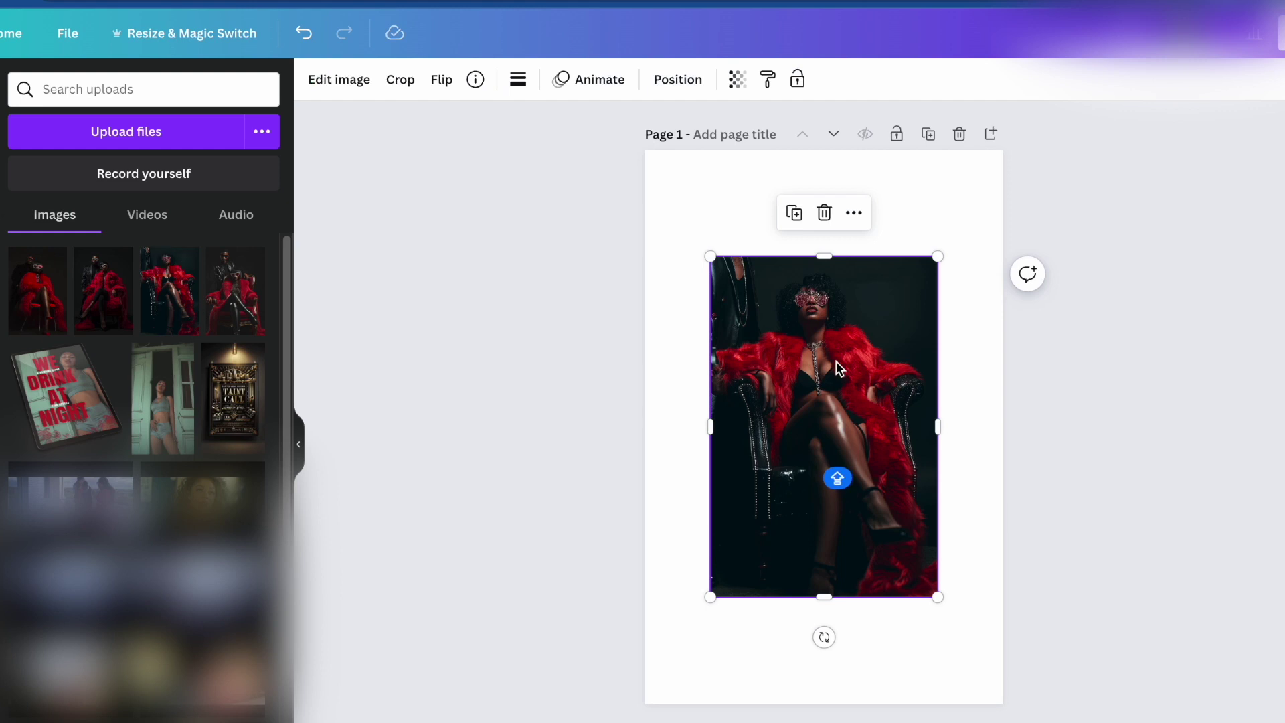
key("Delete")
left_click(255, 306)
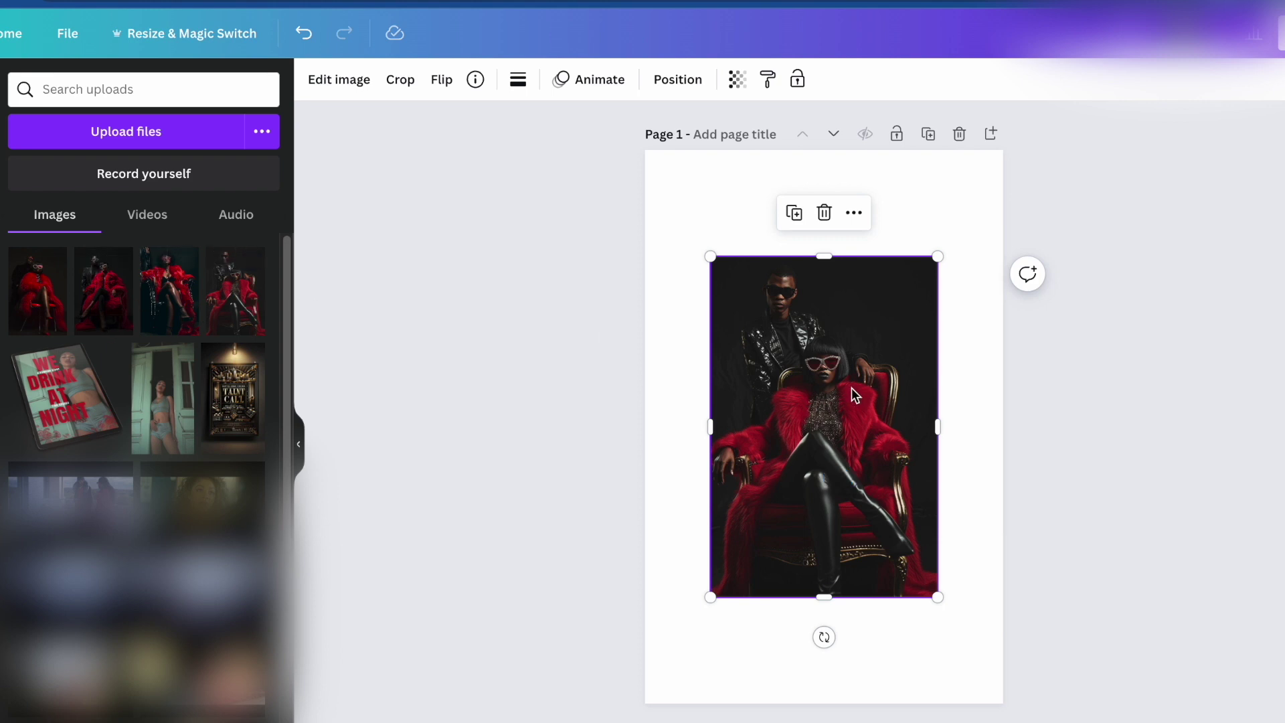
left_click(826, 214)
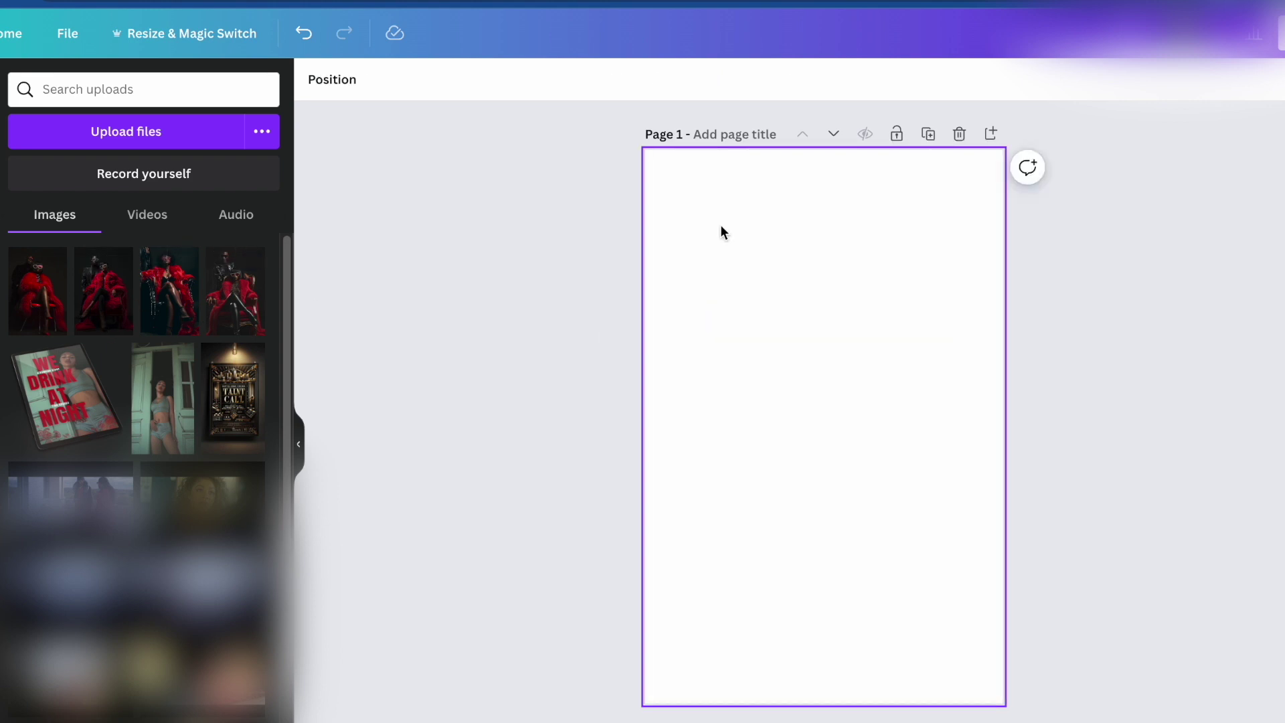
left_click(113, 299)
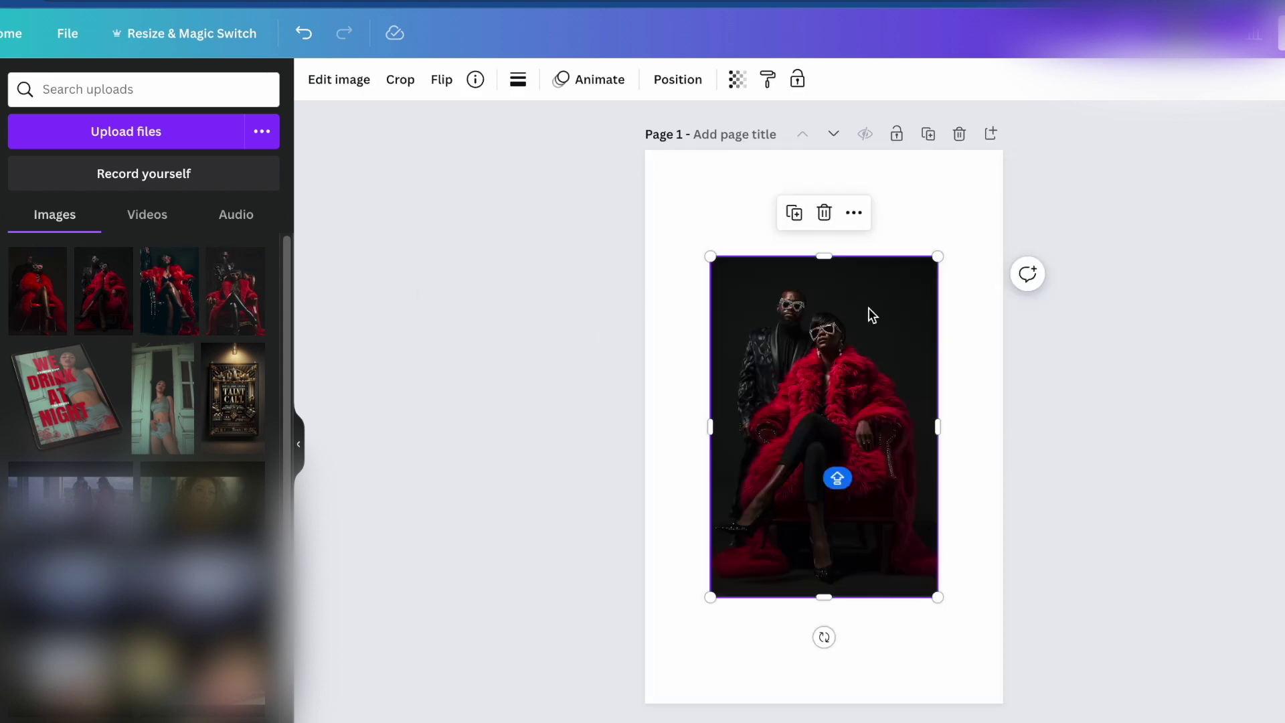
left_click(826, 214)
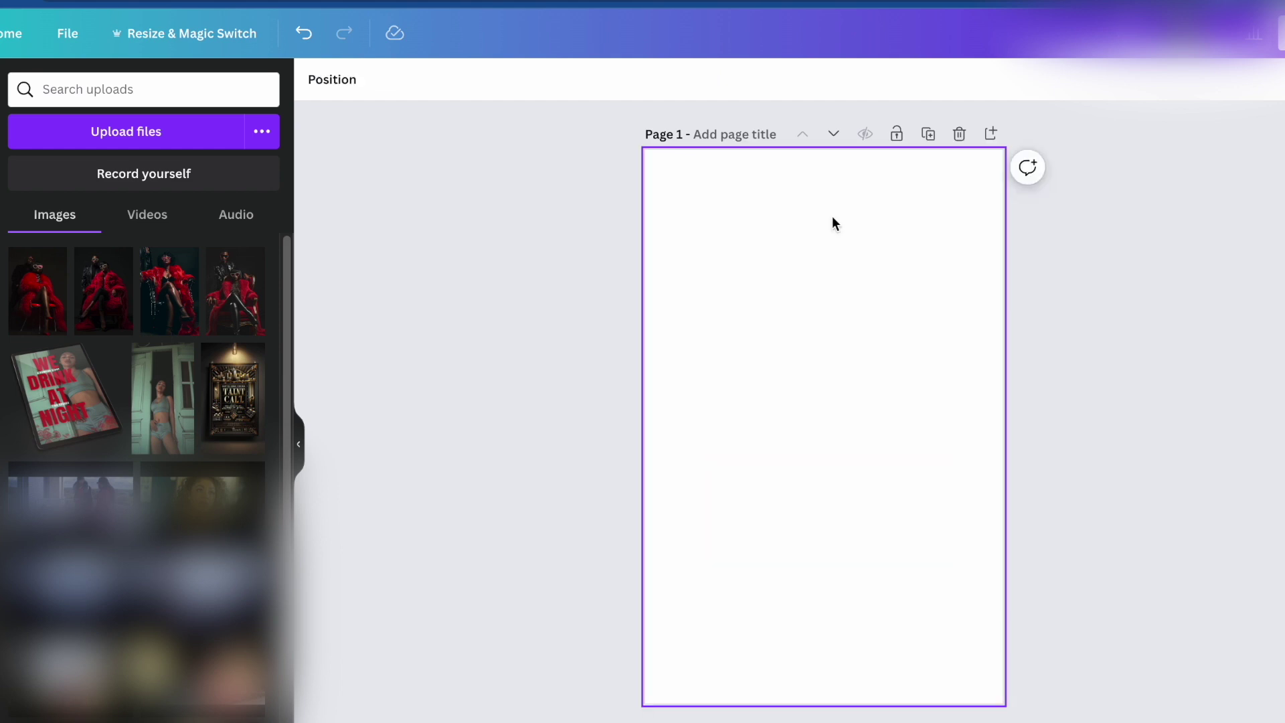
- Add the uploaded photo of the couple with the red metal-legged chair to page 1 and make it the page background
left_click(44, 294)
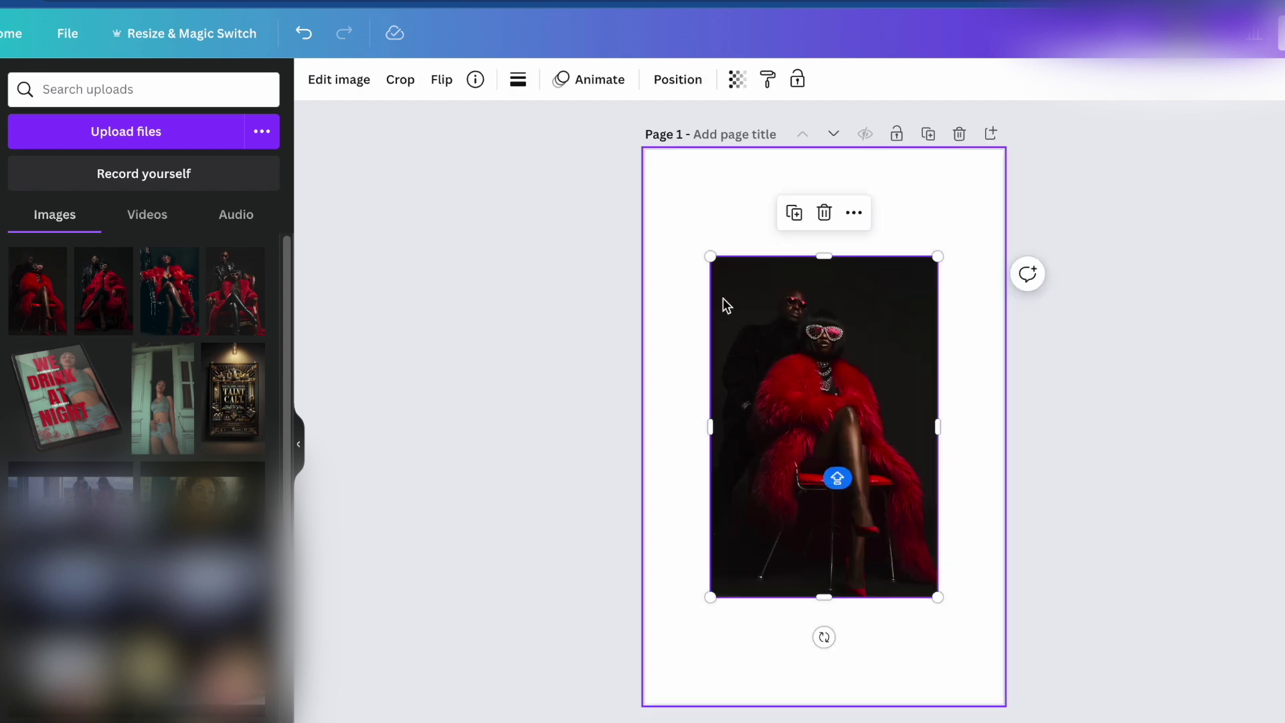
left_click(857, 214)
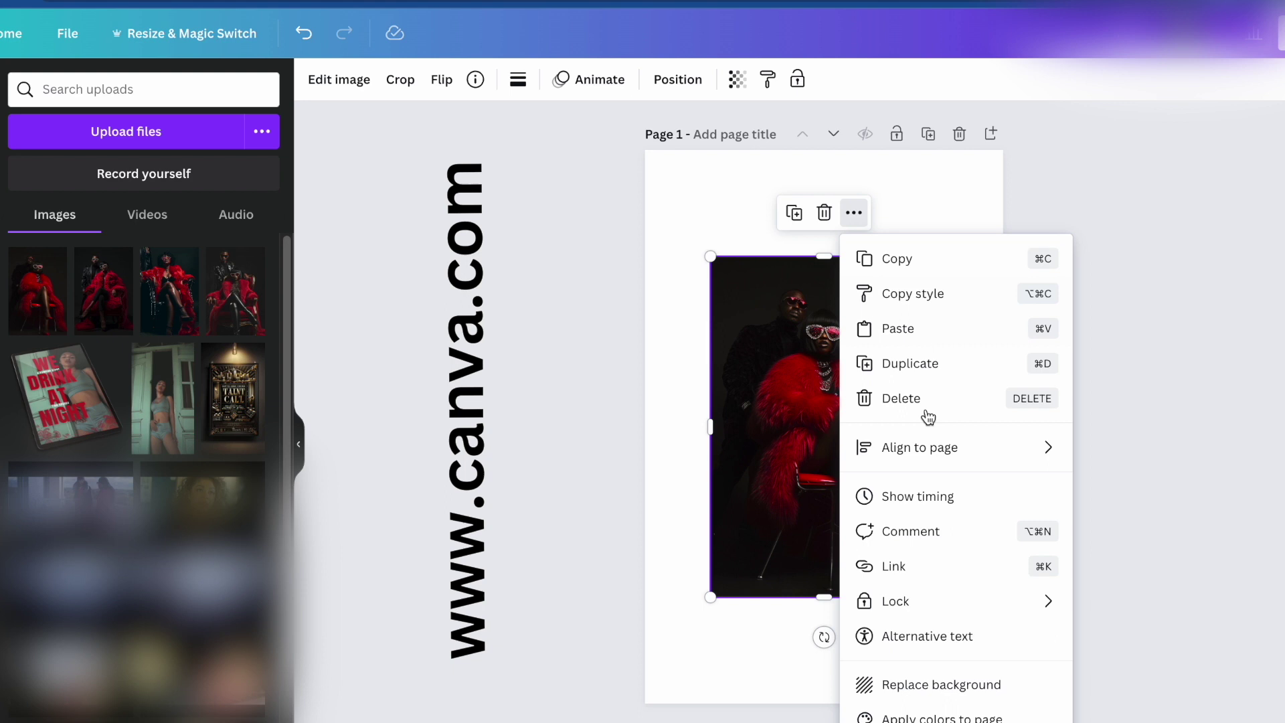
left_click(964, 683)
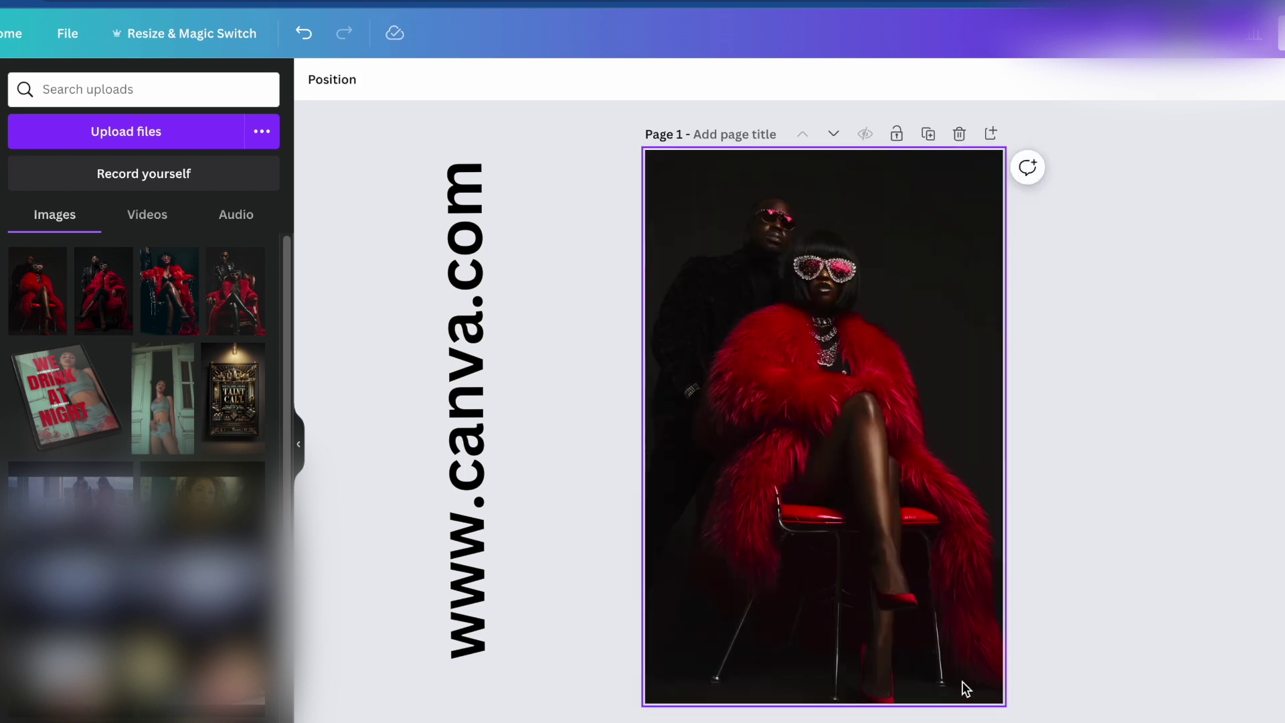
- Enlarge the background photo within its crop and shift it so the couple fills the page, with their heads near the upper edge
double_click(958, 606)
left_click_drag(632, 143, 491, 89)
left_click_drag(938, 394, 958, 482)
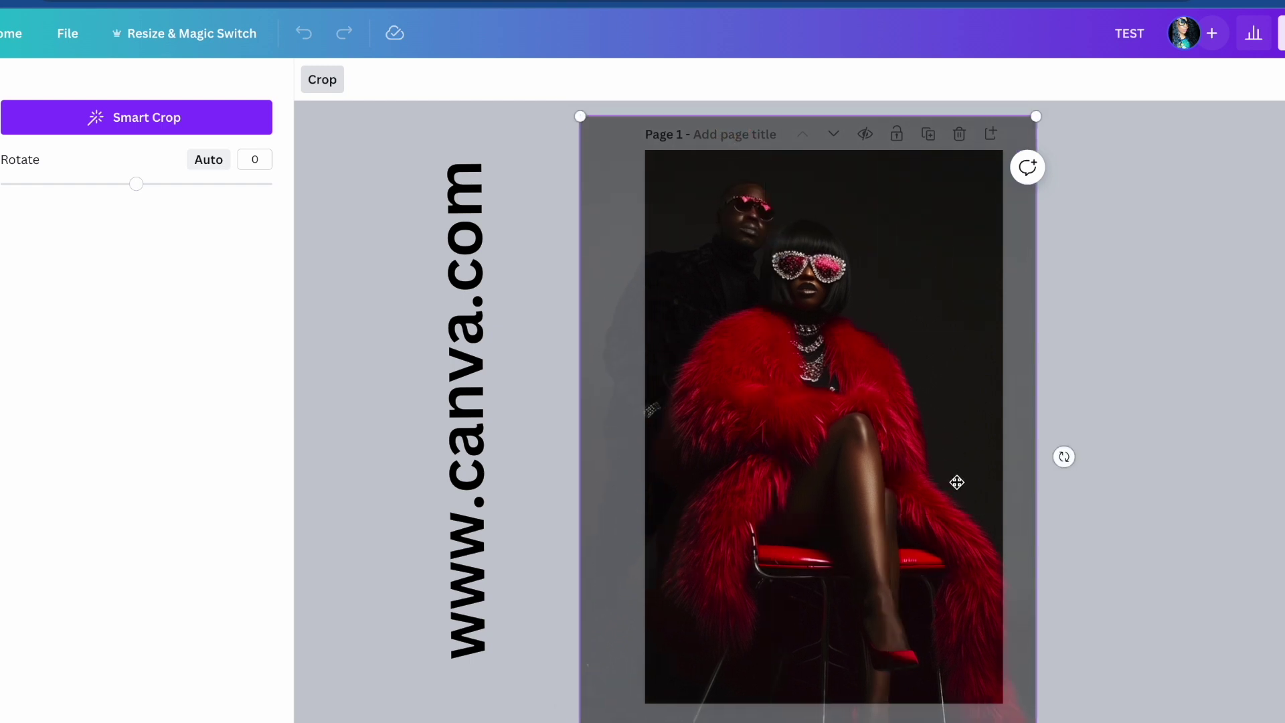
left_click(1161, 436)
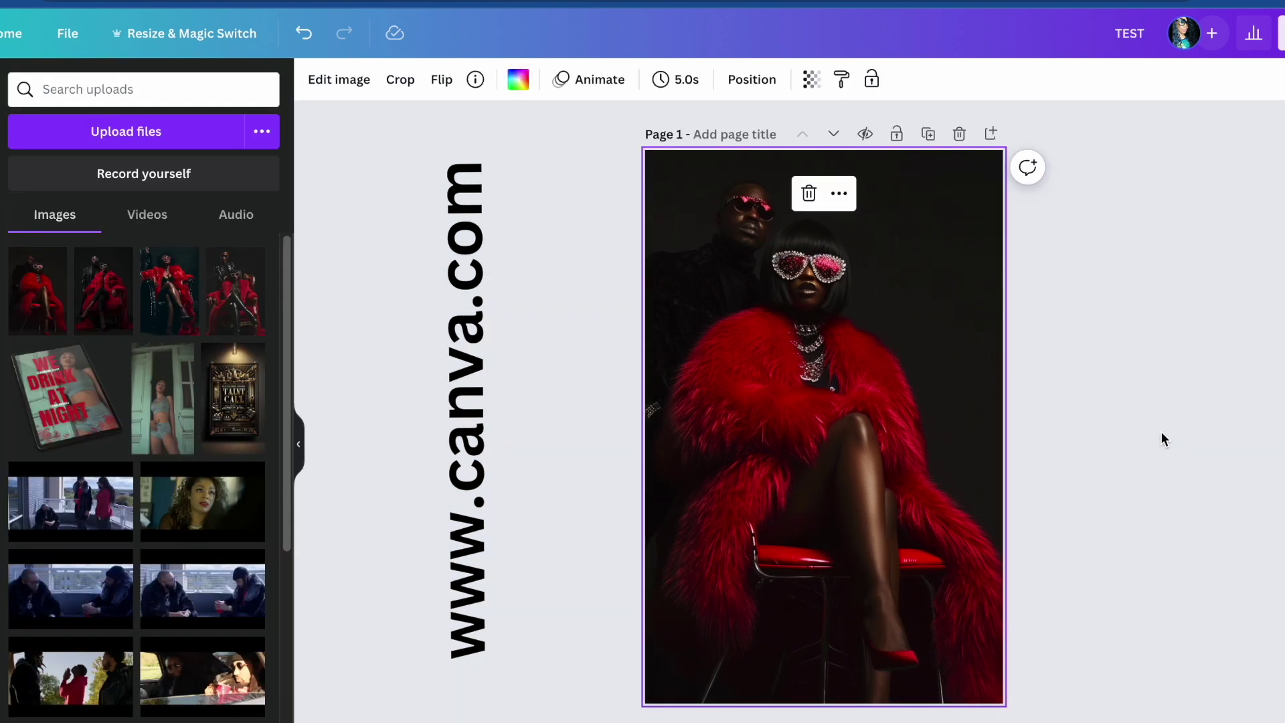
double_click(795, 503)
left_click_drag(795, 503, 770, 489)
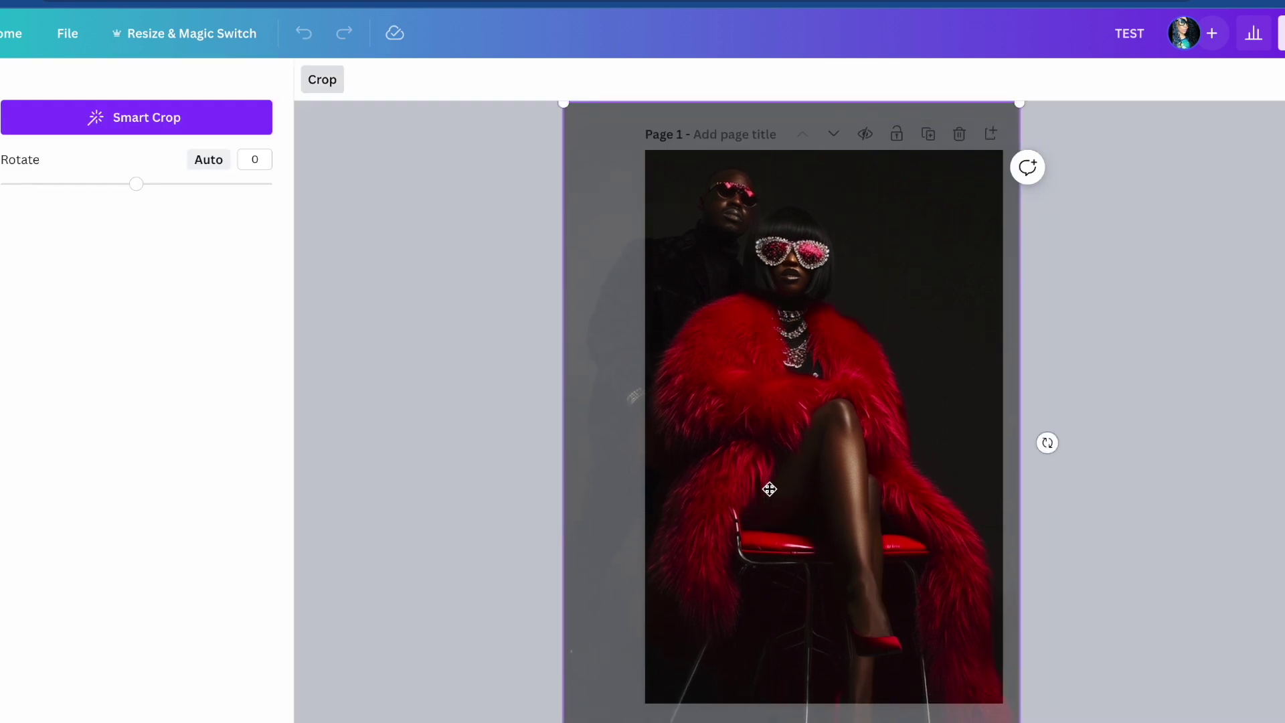
left_click(1127, 426)
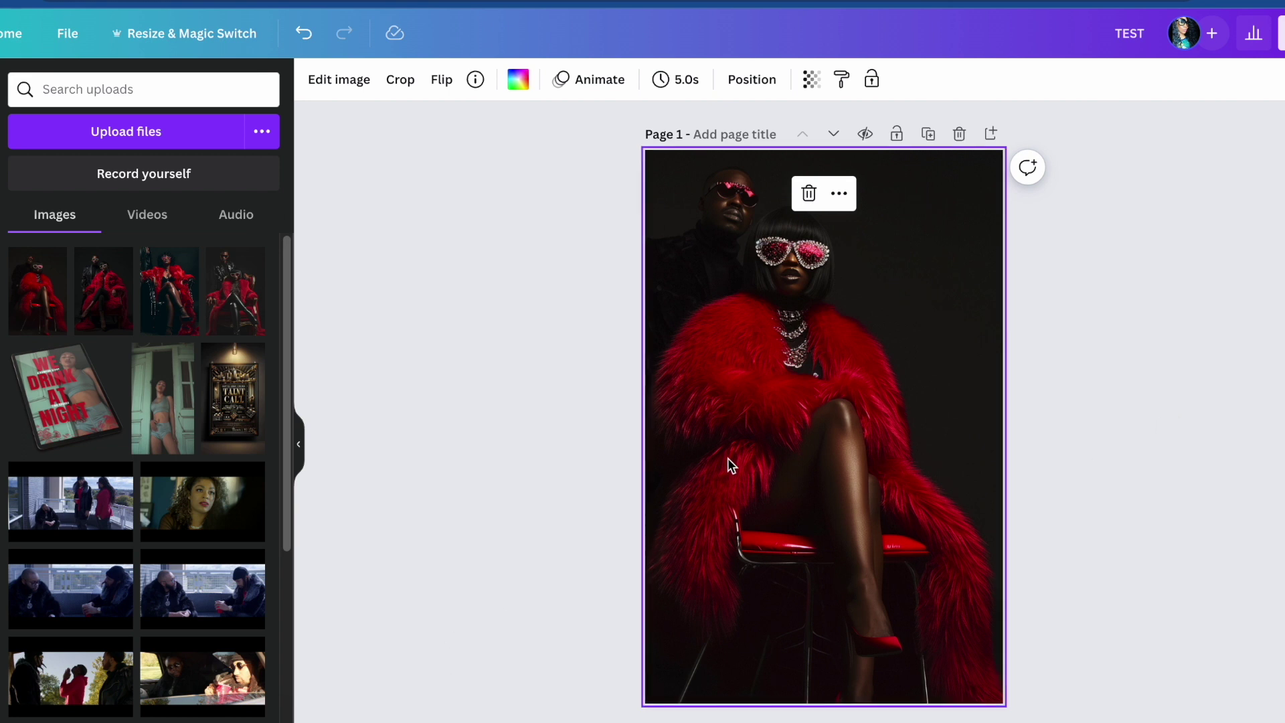
key("Escape")
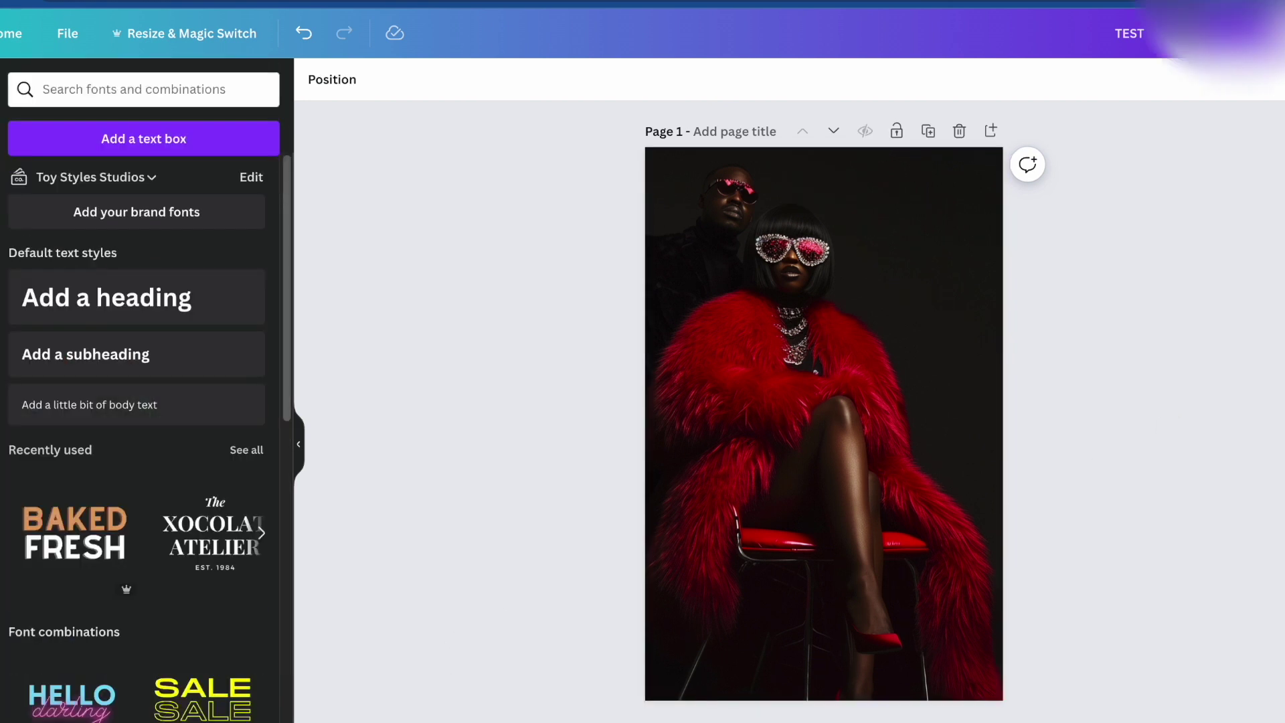
- Add the BAKED FRESH font combination to the page, ungrouped, and delete its FRESH line
left_click(105, 524)
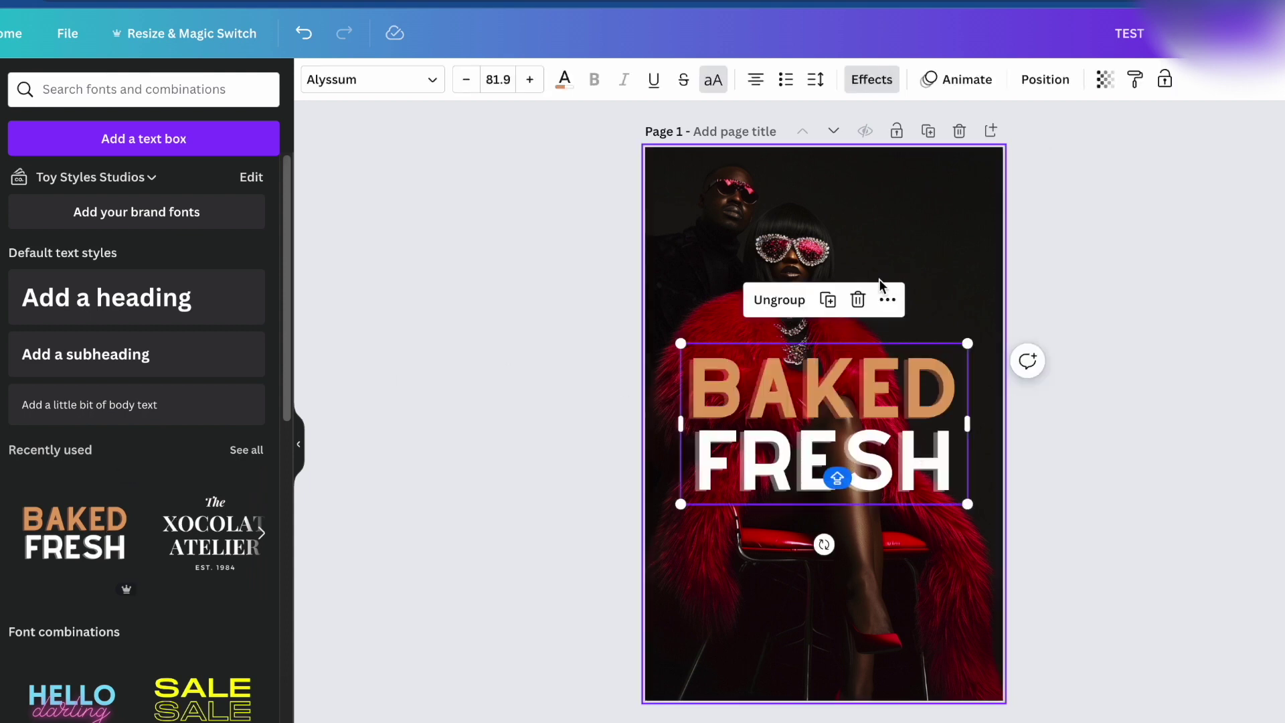
left_click(780, 299)
left_click(1171, 287)
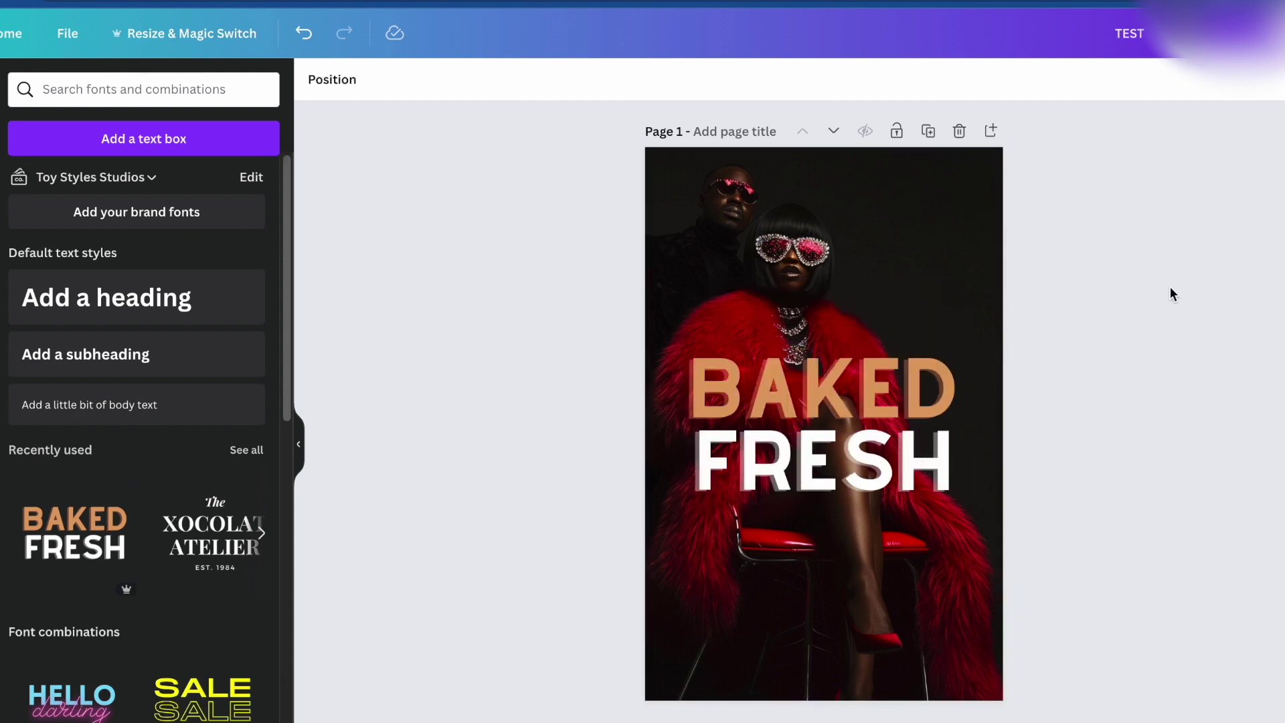
left_click(898, 447)
- Replace the word BAKED with the title PRESSURE
left_click(885, 372)
left_click(885, 387)
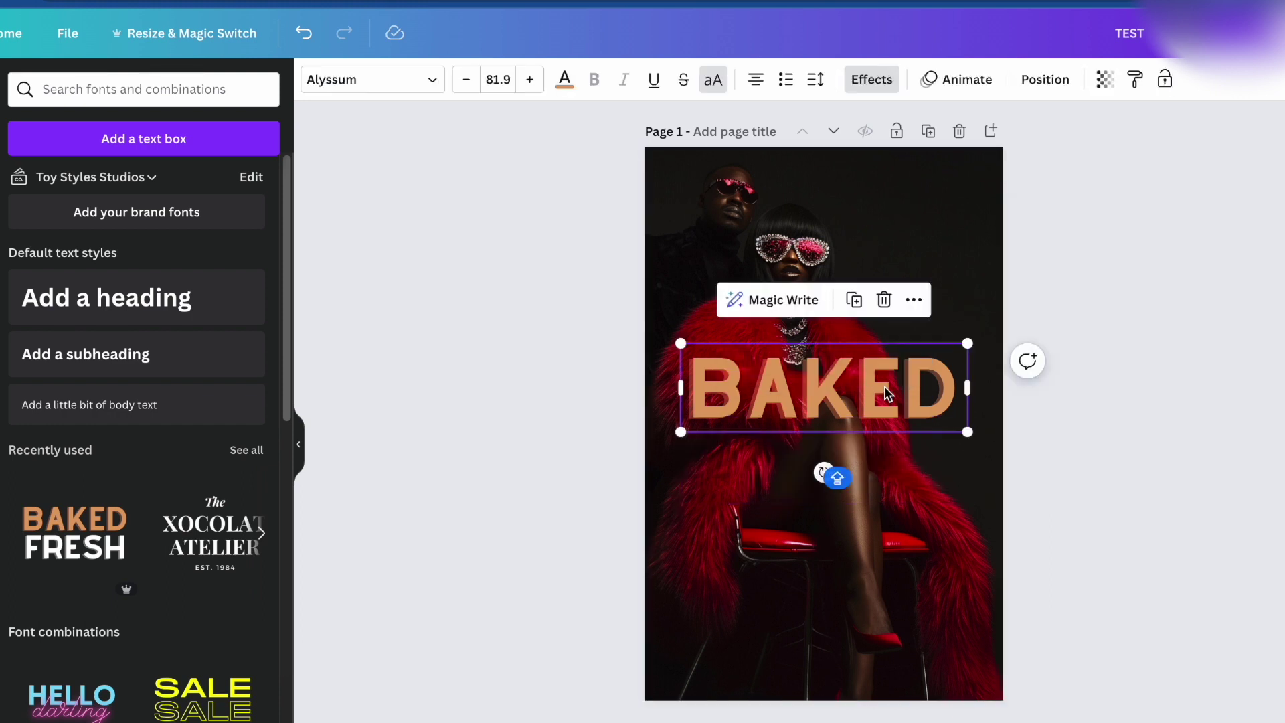
double_click(885, 387)
type("PRW")
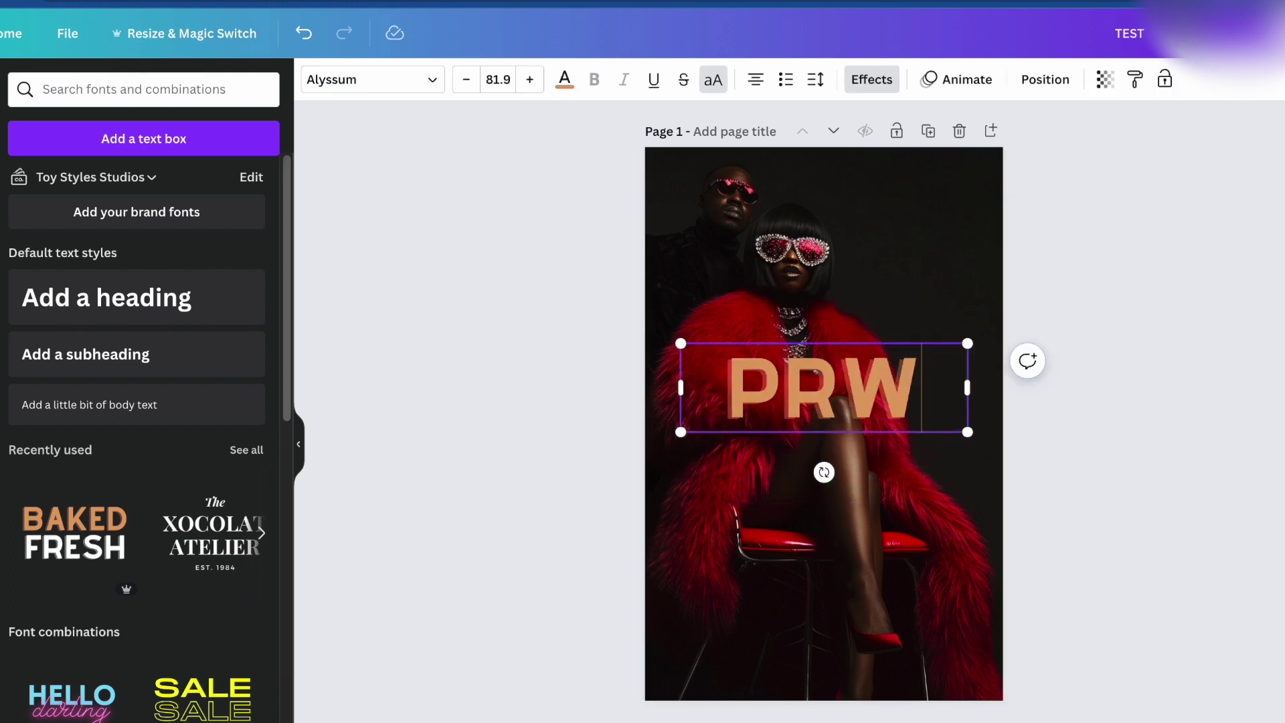
key("BackSpace")
type("ESS UEE")
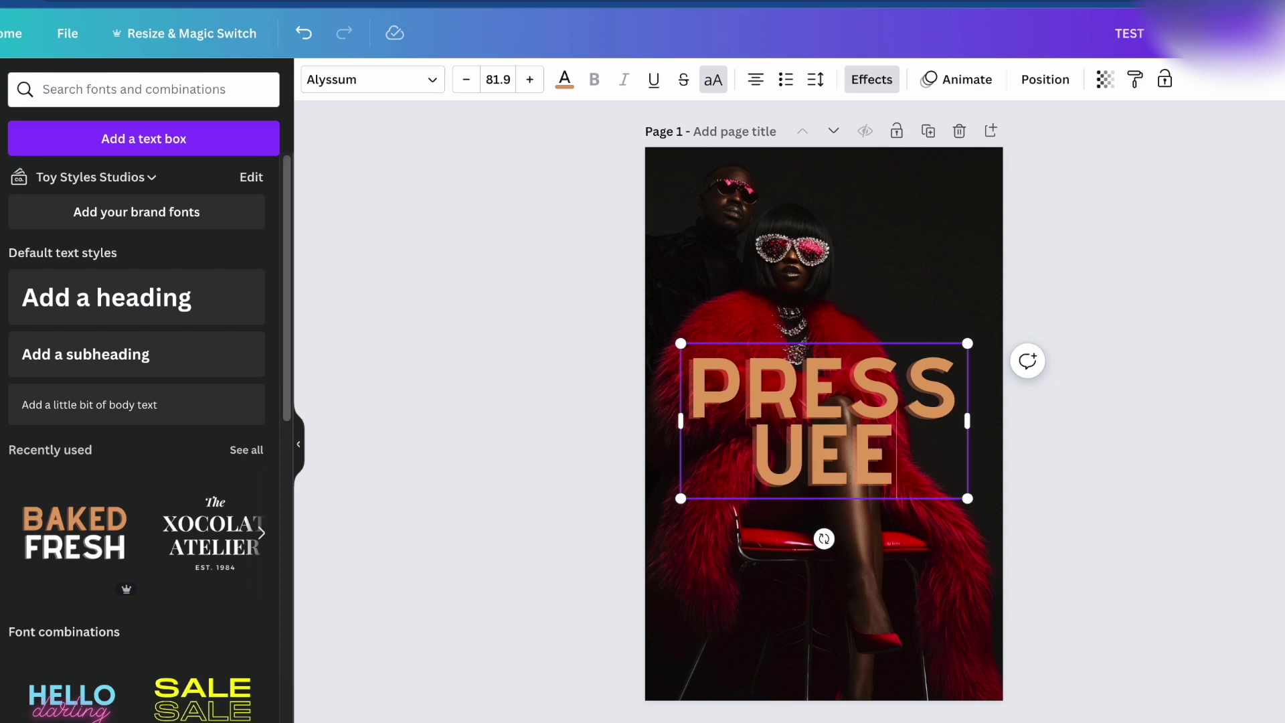
key("BackSpace")
key("BackSpace")
key("BackSpace")
key("BackSpace")
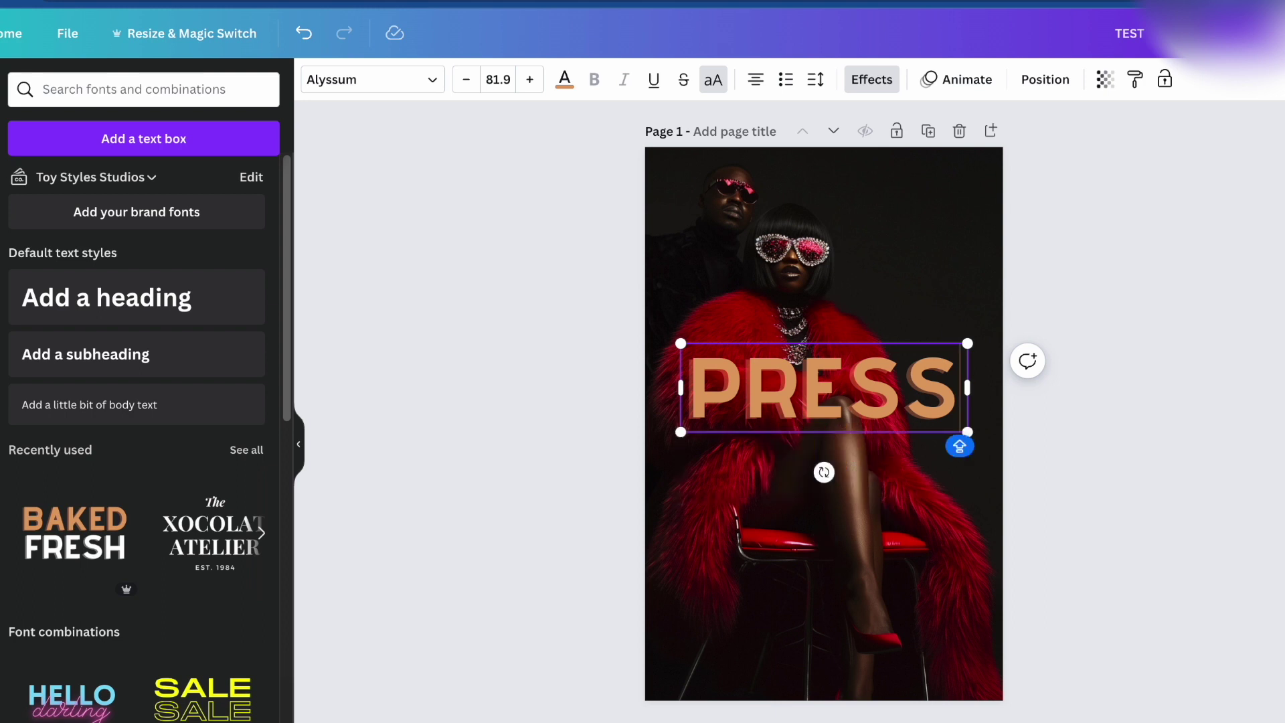
type("URE")
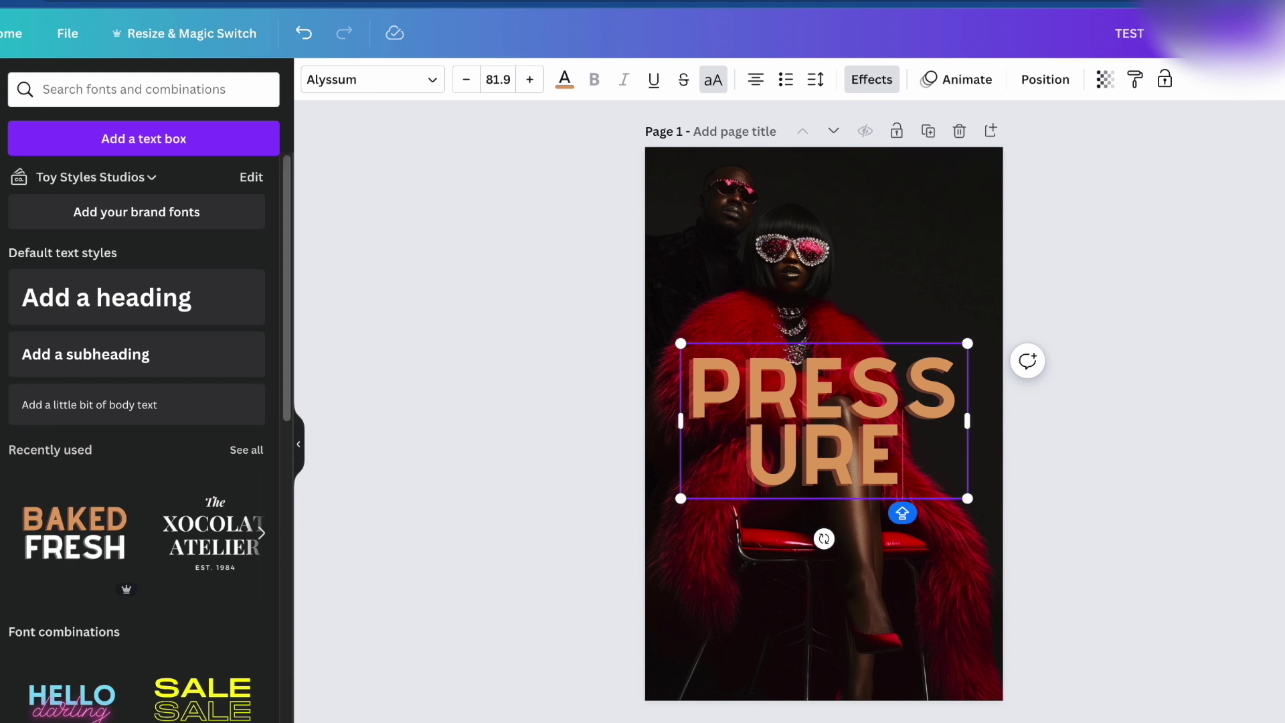
- Resize the PRESSURE title to font size 53 so it fits on one line, and centre it across the woman's red coat
mouse_move(968, 420)
left_mouse_down()
mouse_move(1161, 408)
mouse_move(984, 432)
left_mouse_up()
left_click(913, 466)
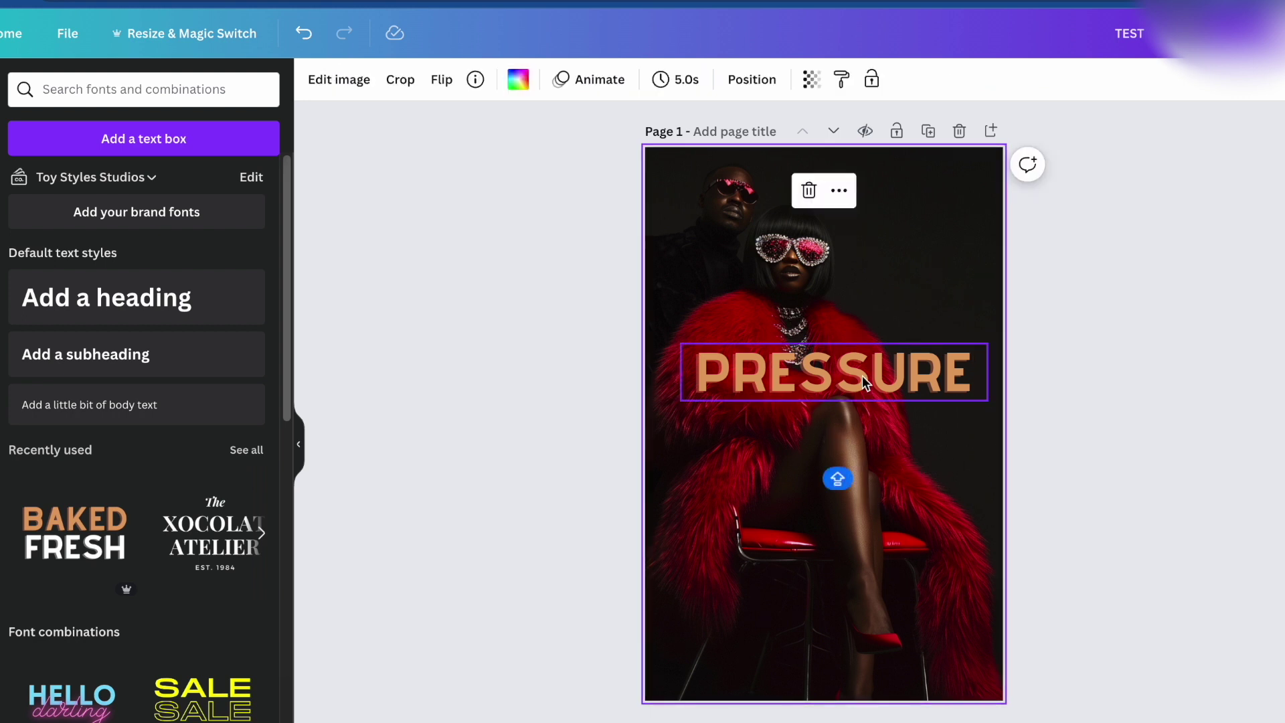
left_click_drag(862, 376, 851, 408)
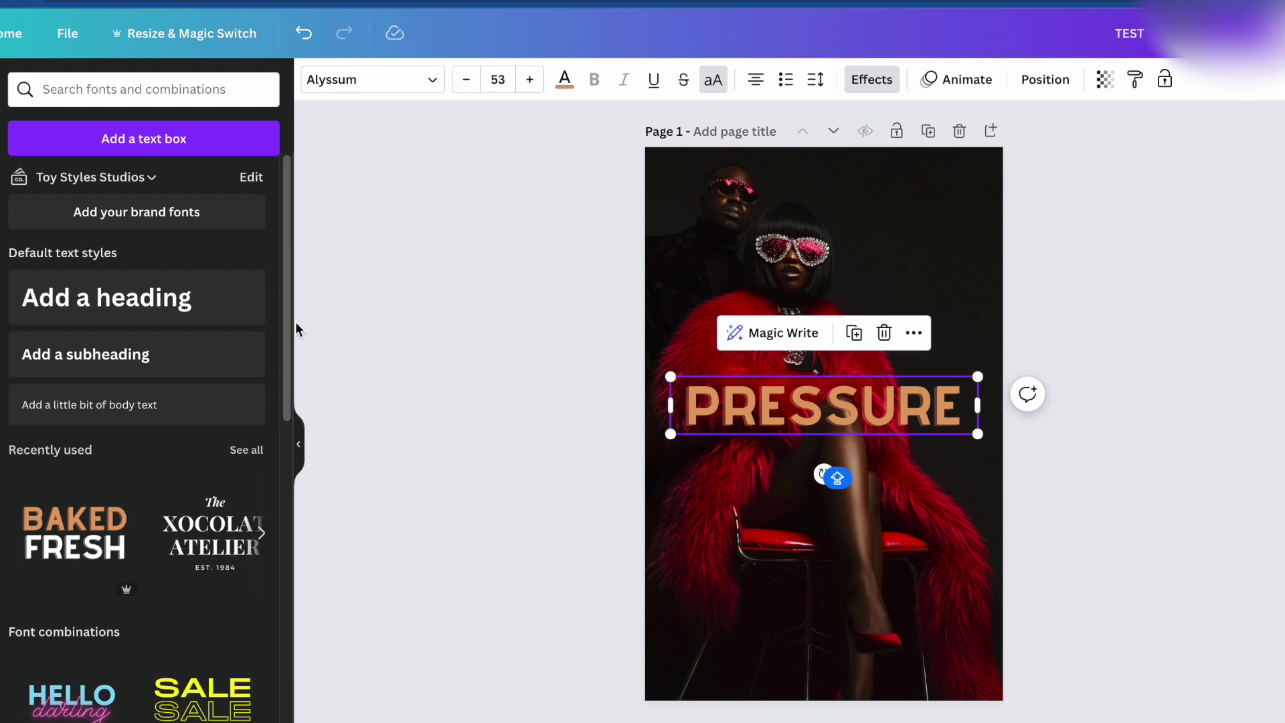
- Colour the PRESSURE title white and set its text effect style to None
left_click(564, 86)
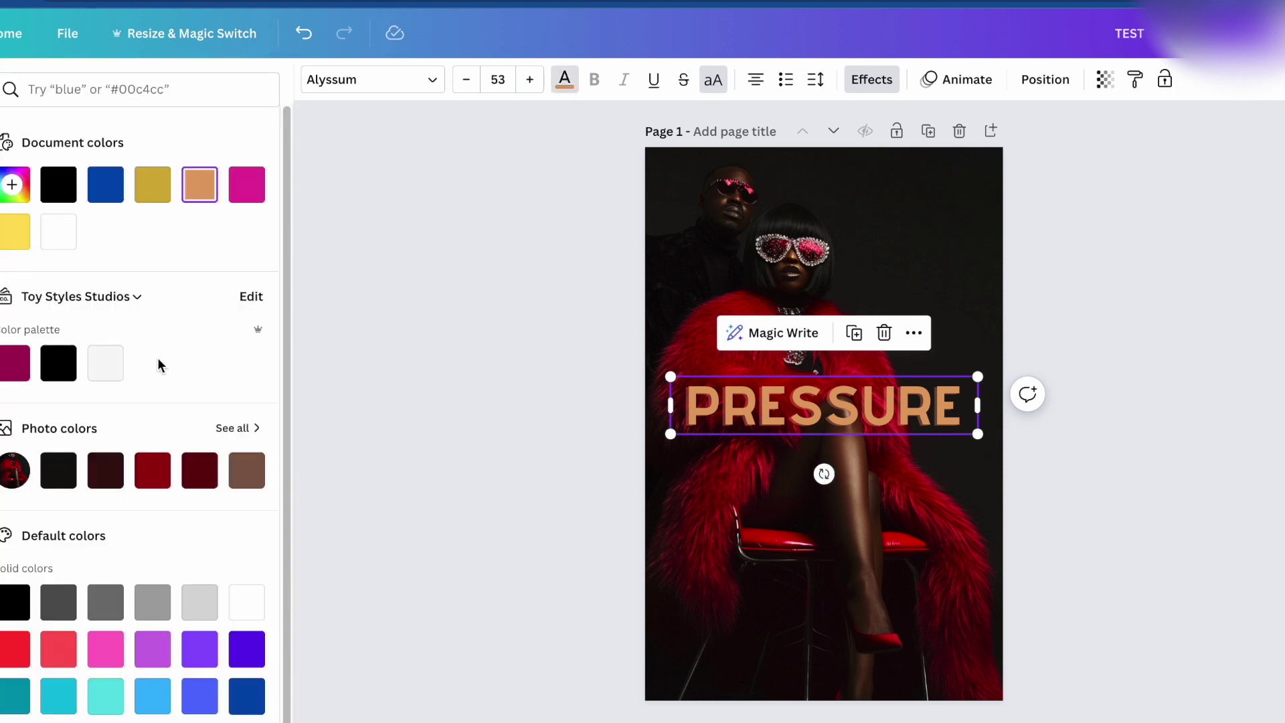
left_click(245, 603)
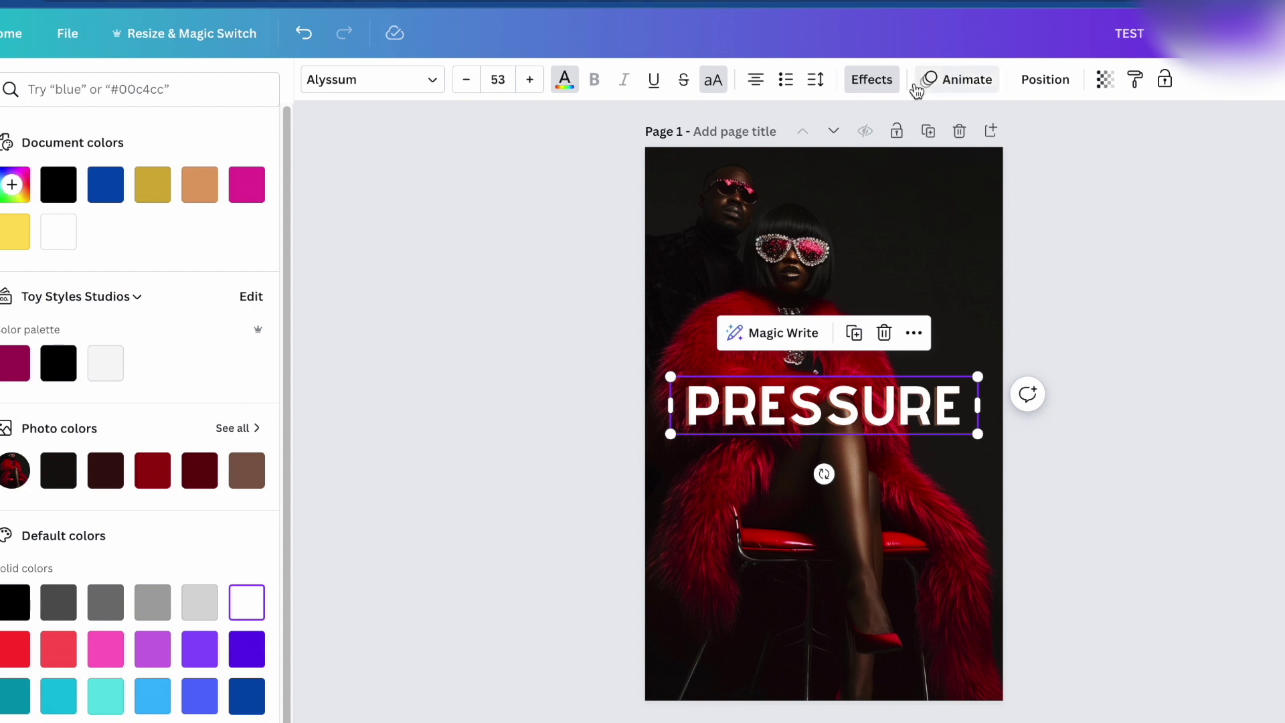
left_click(872, 81)
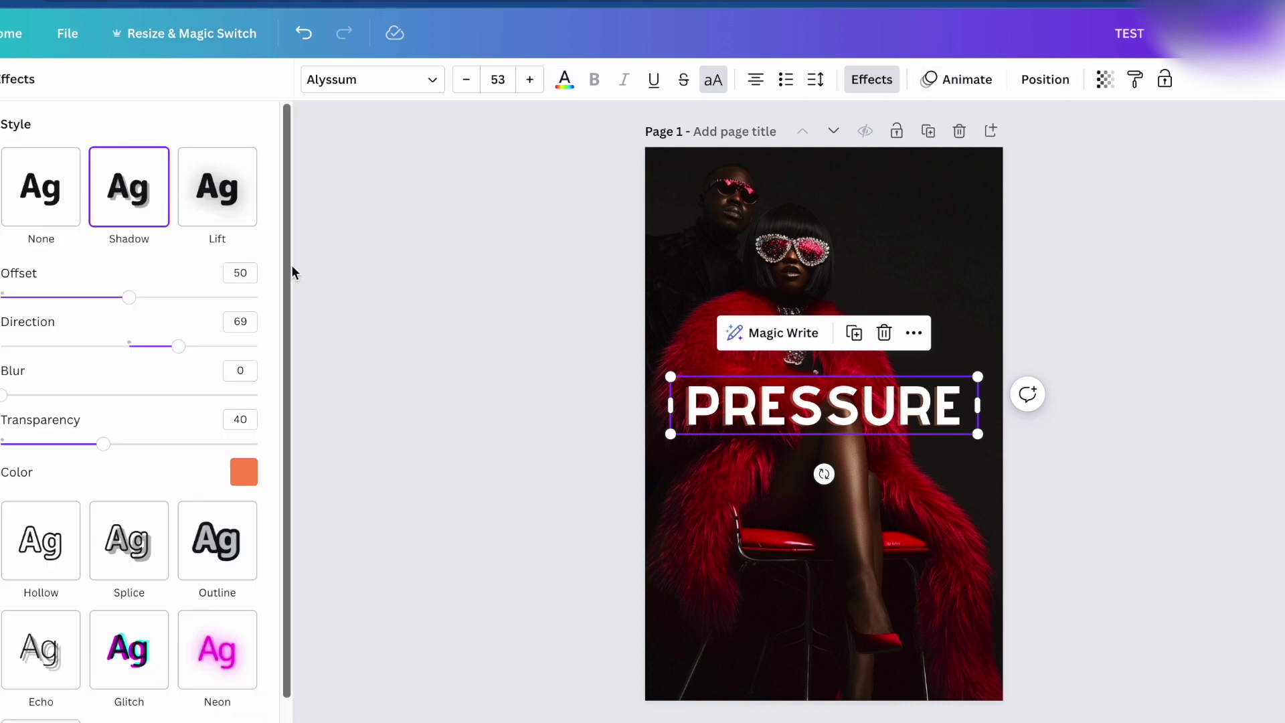
left_click(64, 206)
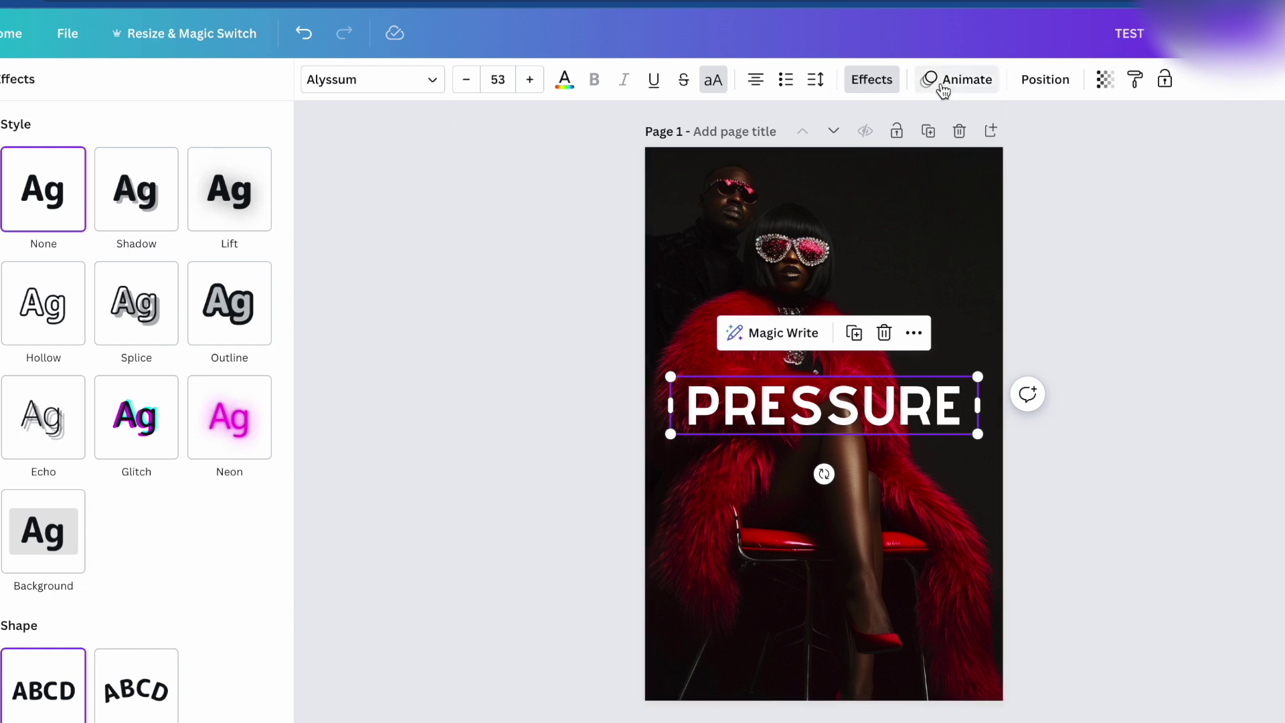
- Reduce the letter spacing of the PRESSURE title below 0 to tighten the word
left_click(815, 80)
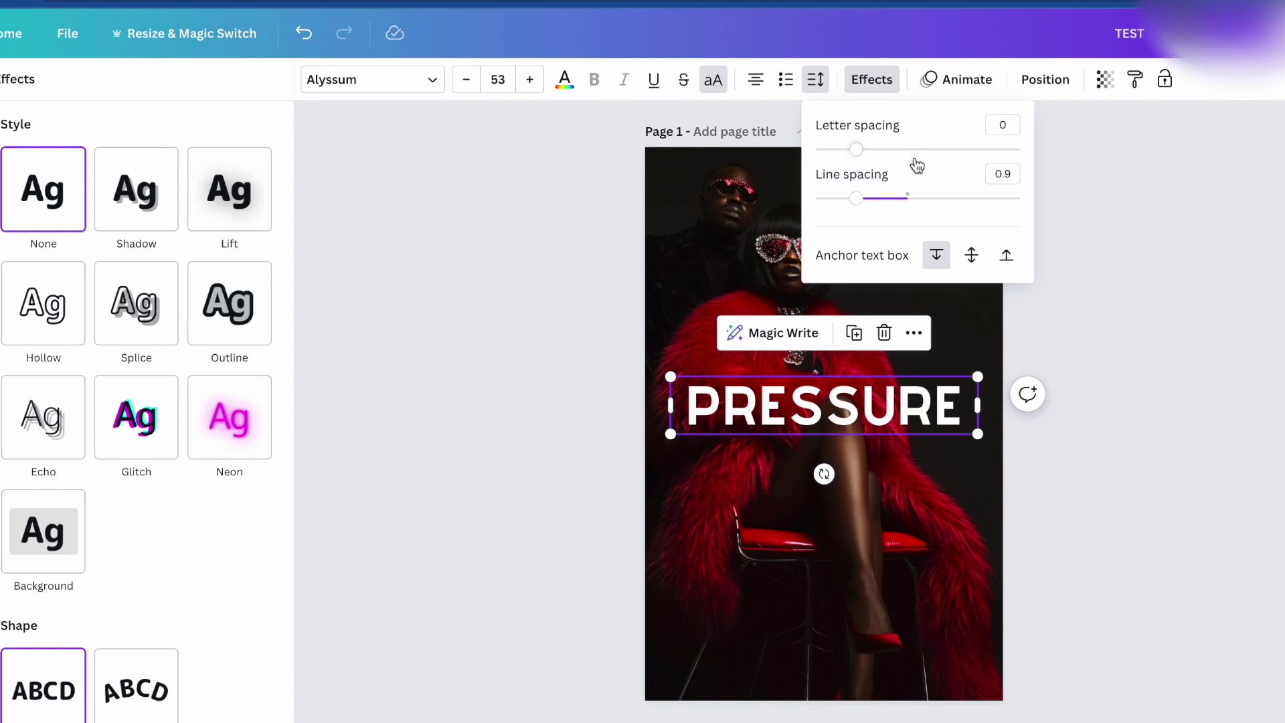
left_click_drag(858, 155, 832, 147)
key("Escape")
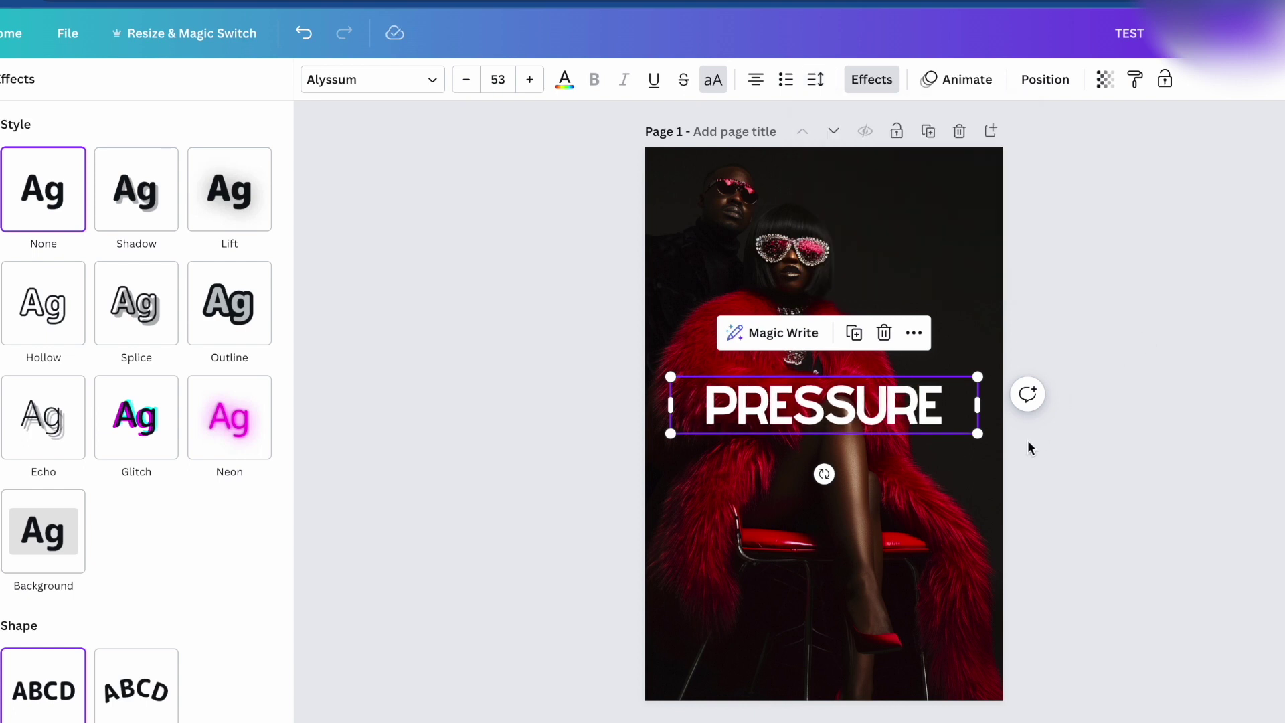
- Enlarge the PRESSURE title to font size 63.3 and move it slightly higher, centred across the page
left_click_drag(988, 436, 1028, 446)
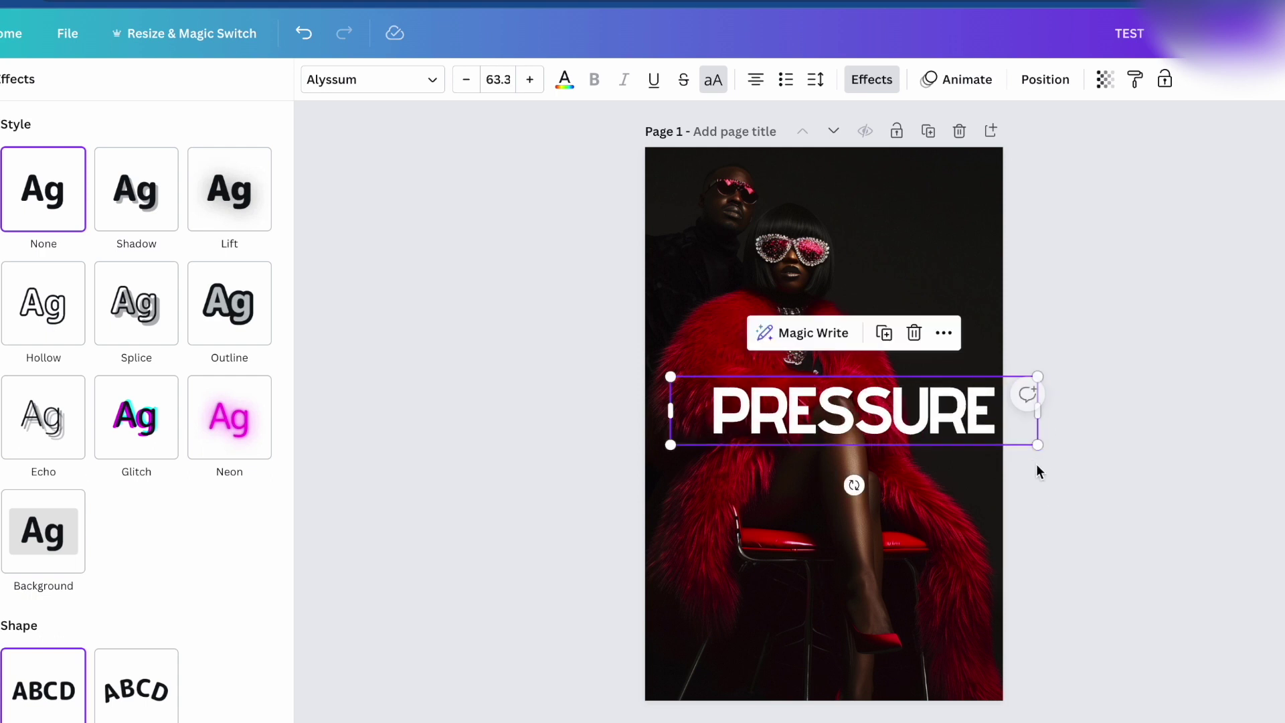
left_click(959, 514)
left_click(934, 420)
left_click_drag(934, 419, 917, 393)
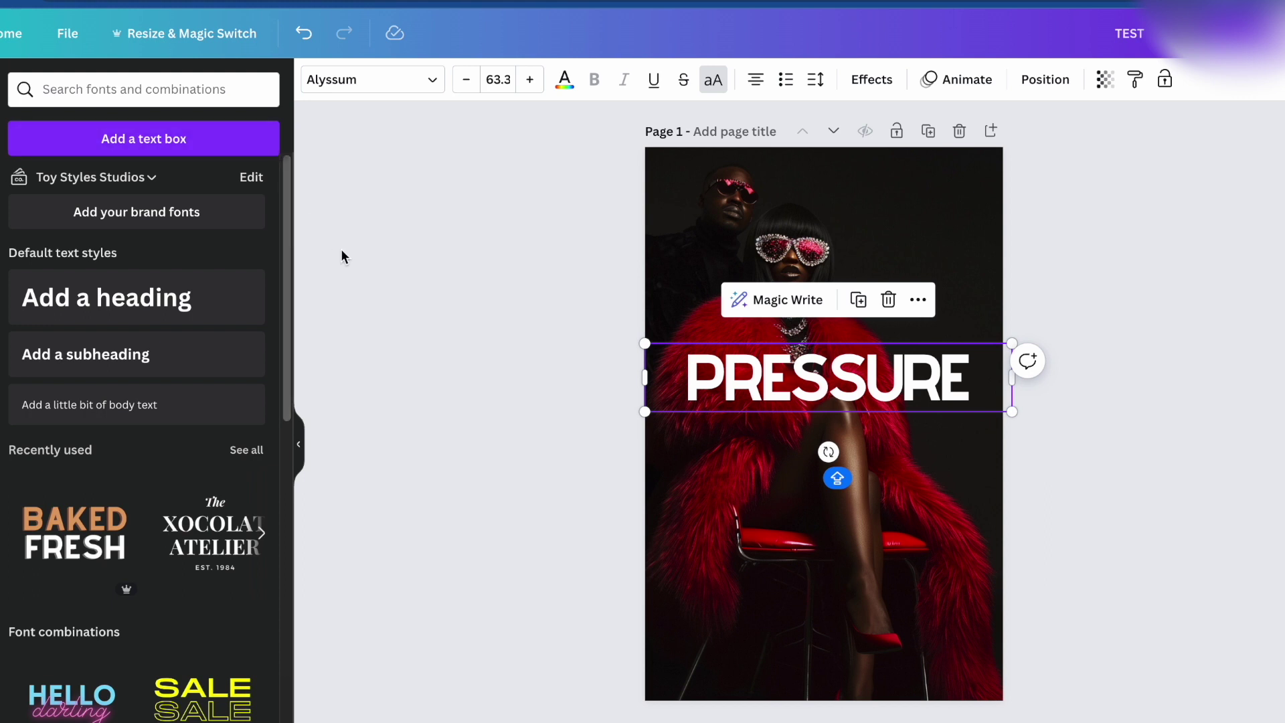
- Add the GAME ON font combination to the page and place it below the PRESSURE title
left_click_drag(289, 219, 287, 576)
scroll(281, 661, "down", 5)
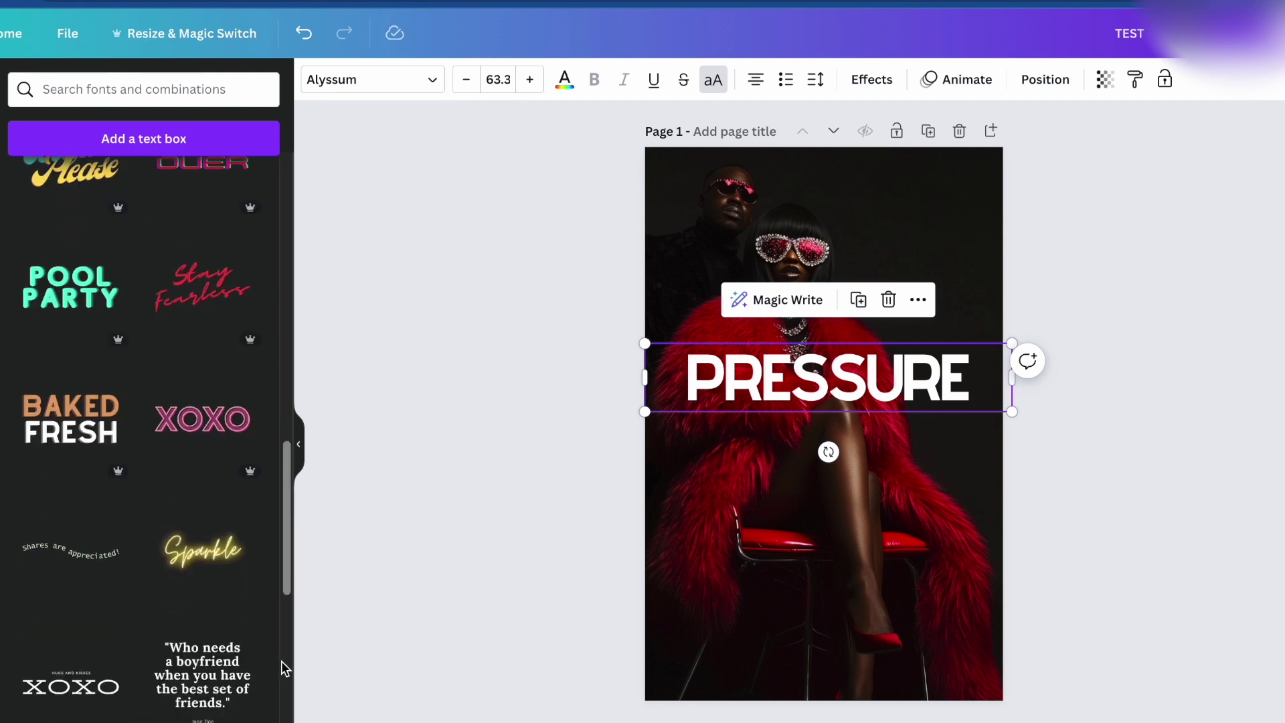
left_click_drag(286, 567, 285, 718)
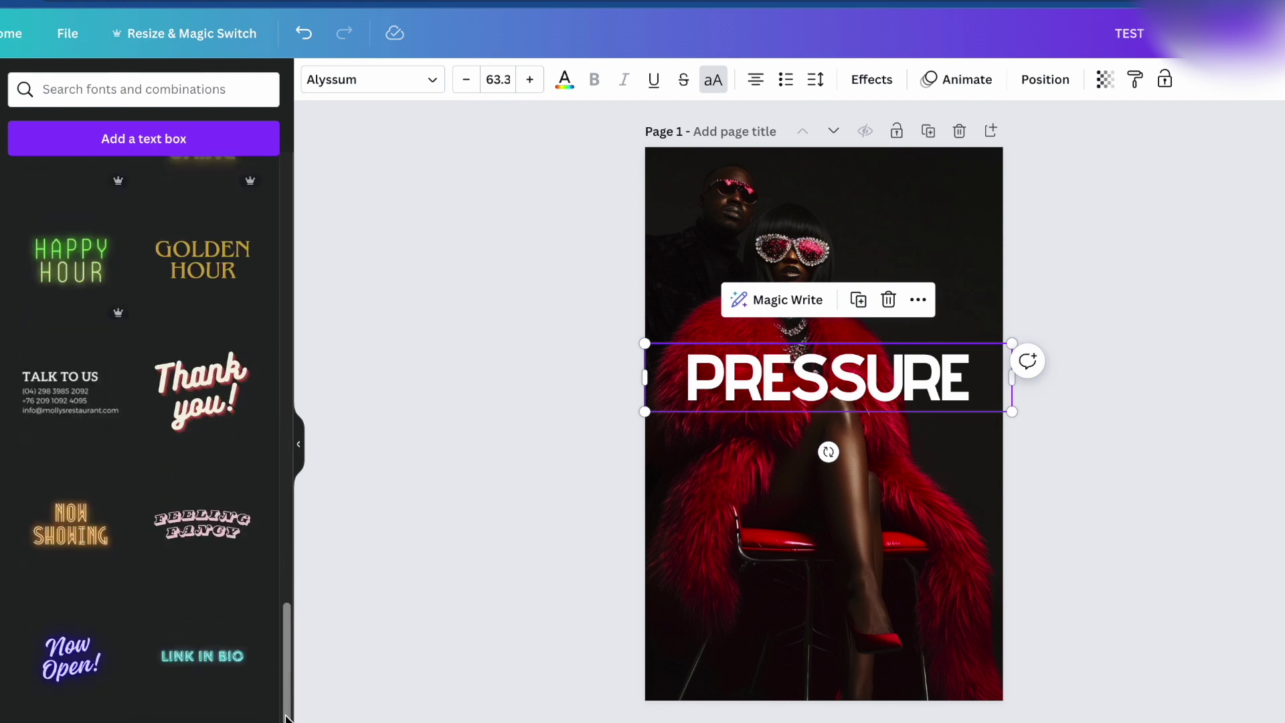
key("ctrl+v")
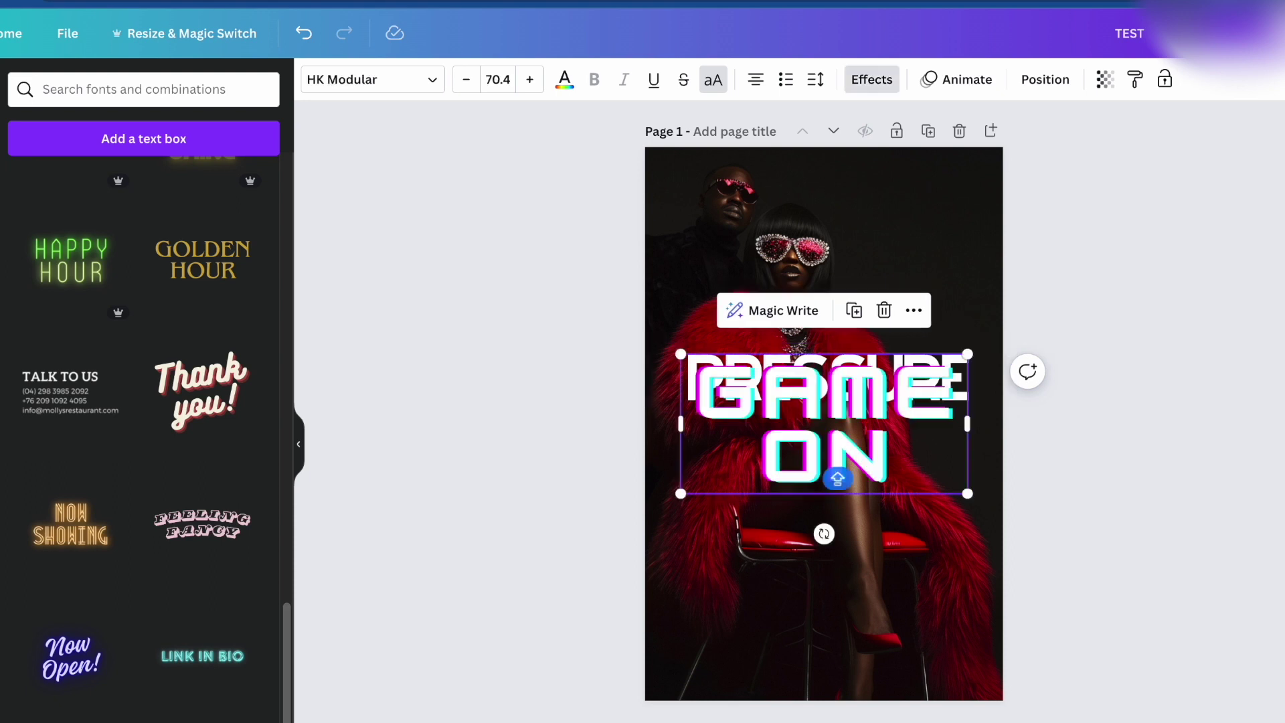
left_click_drag(877, 445, 876, 521)
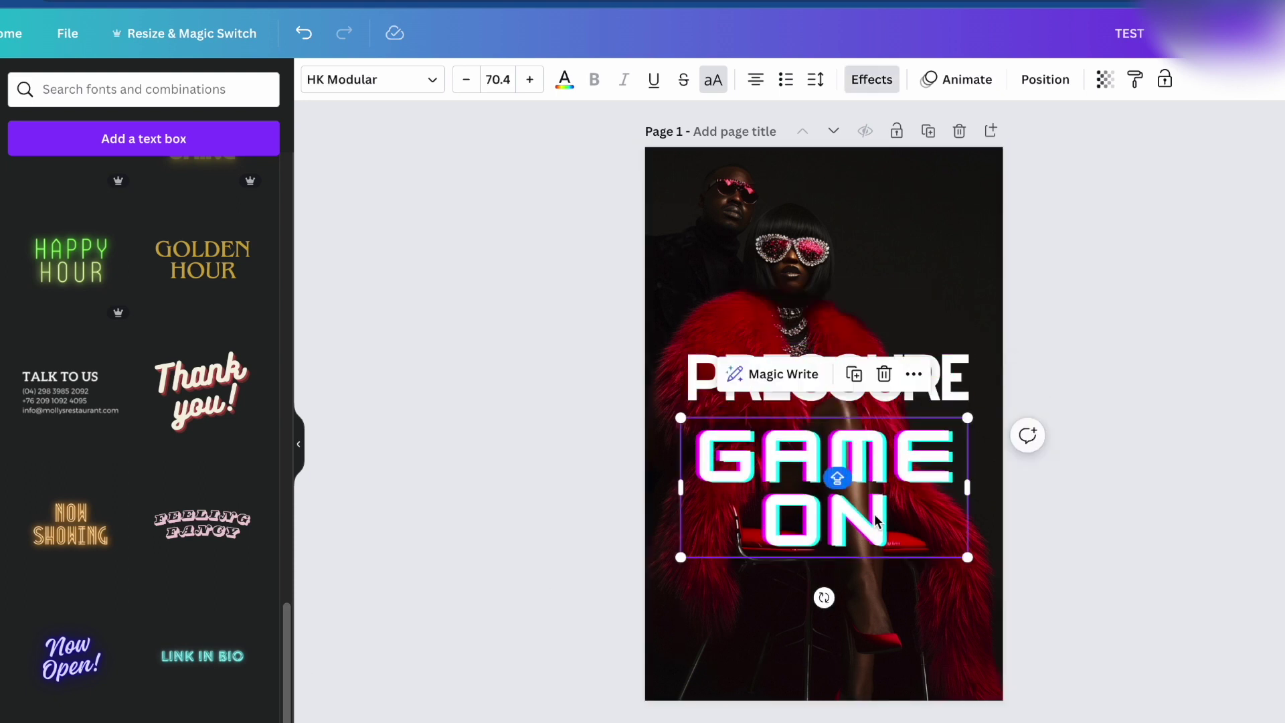
- Try the GAME ON text with effect style None and the wording PRESSURE, and delete this trial text box
left_click(880, 86)
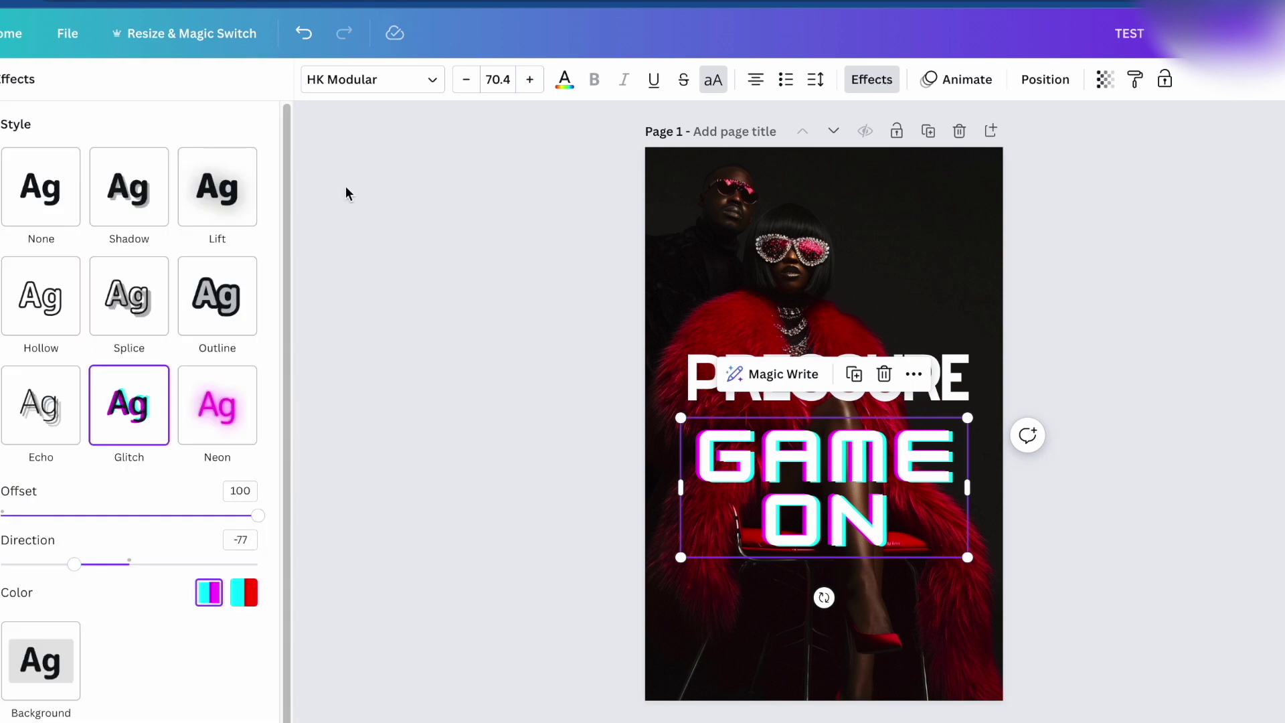
left_click(43, 204)
double_click(870, 521)
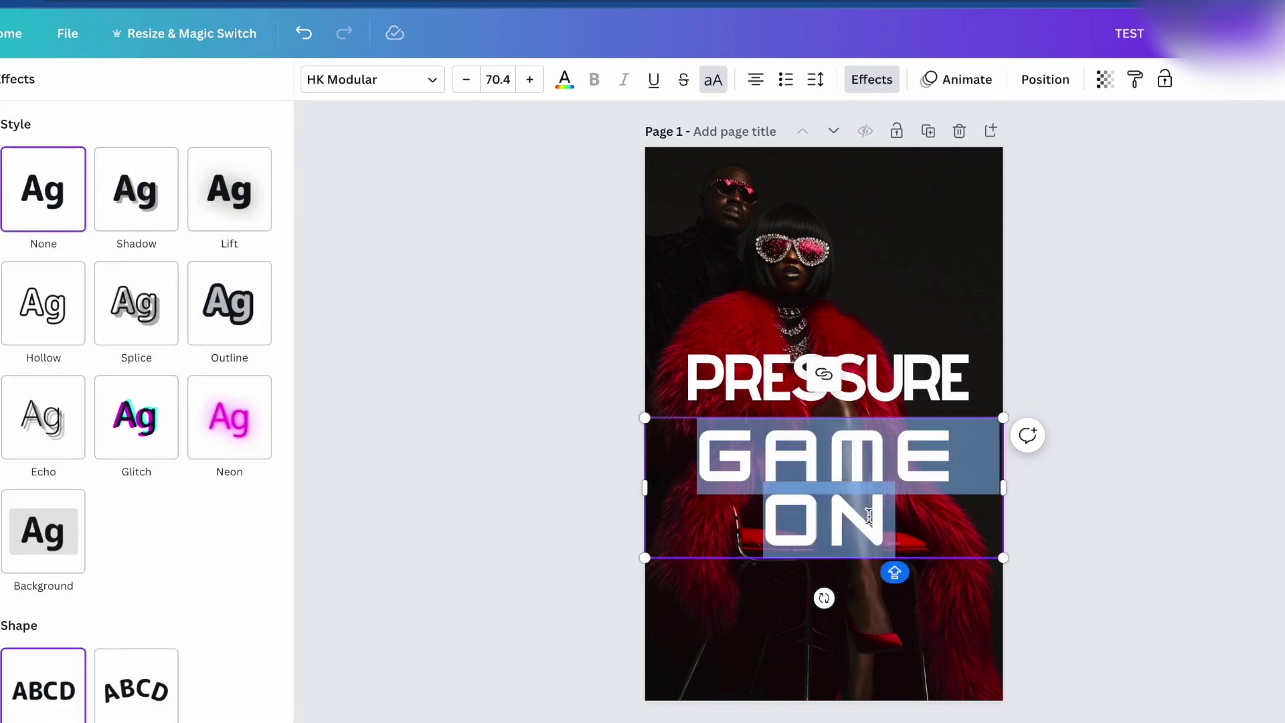
type("PRESS")
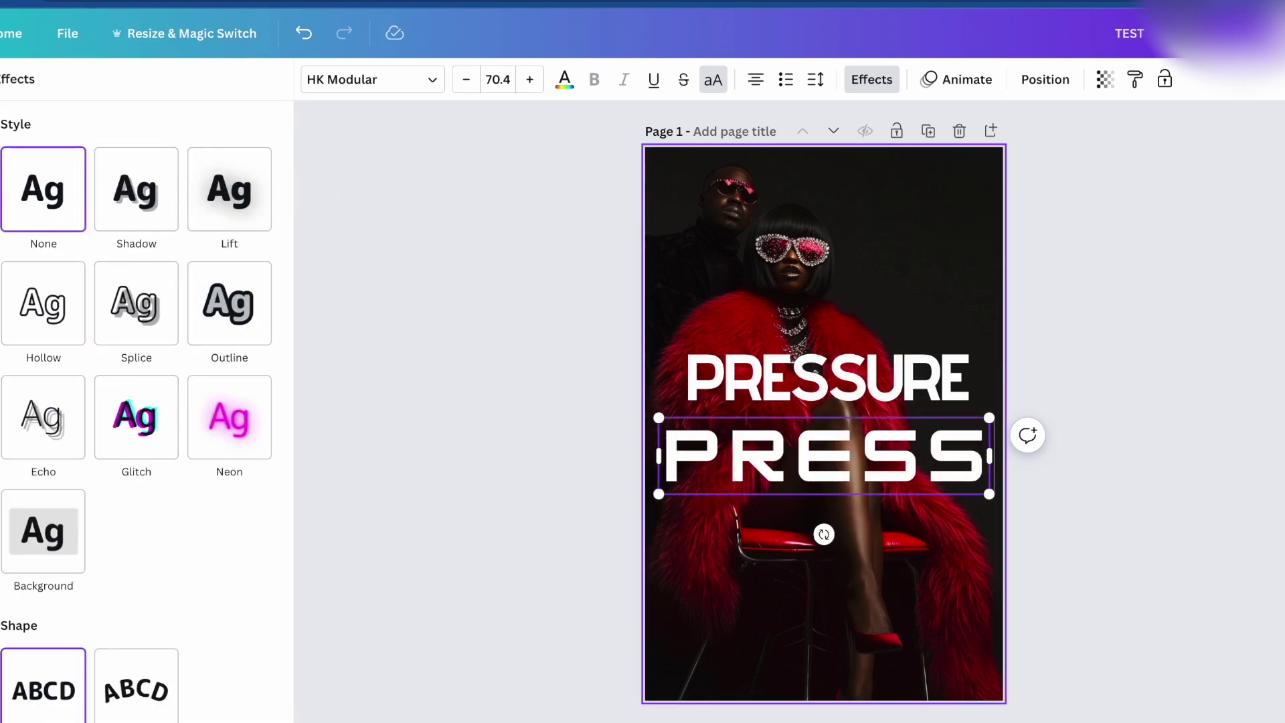
type("URE")
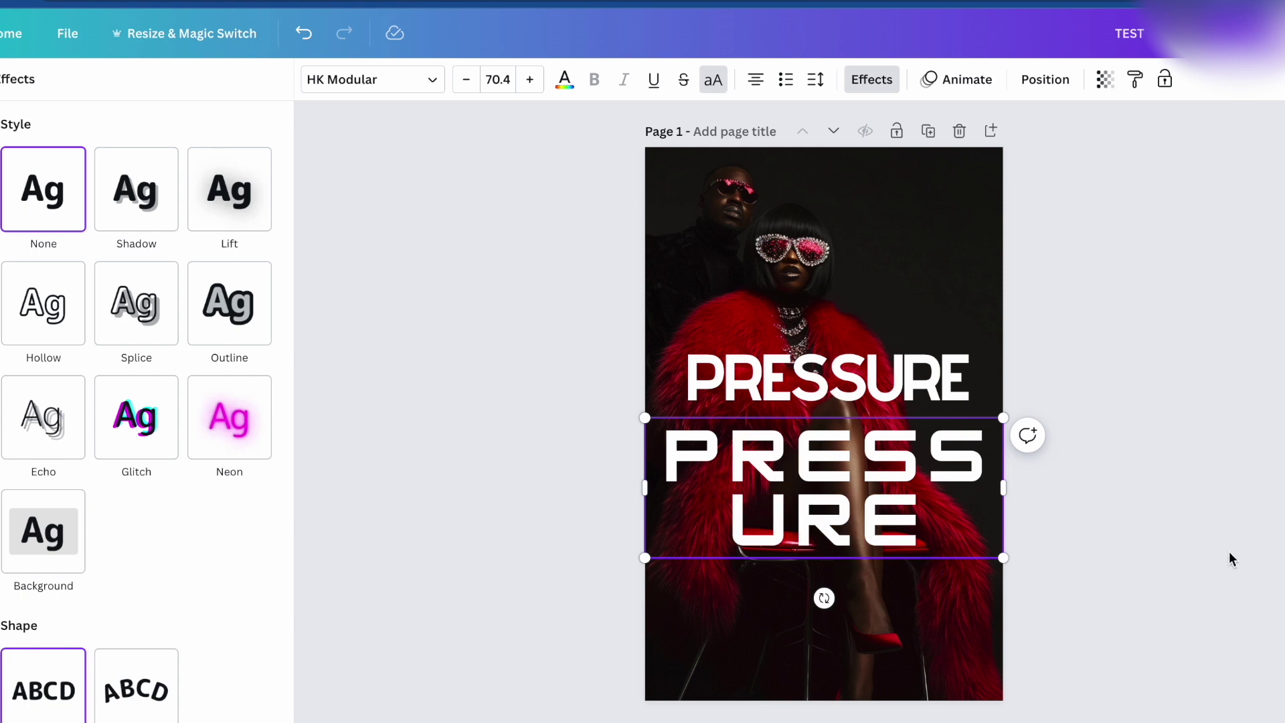
key("Escape")
left_click(1108, 522)
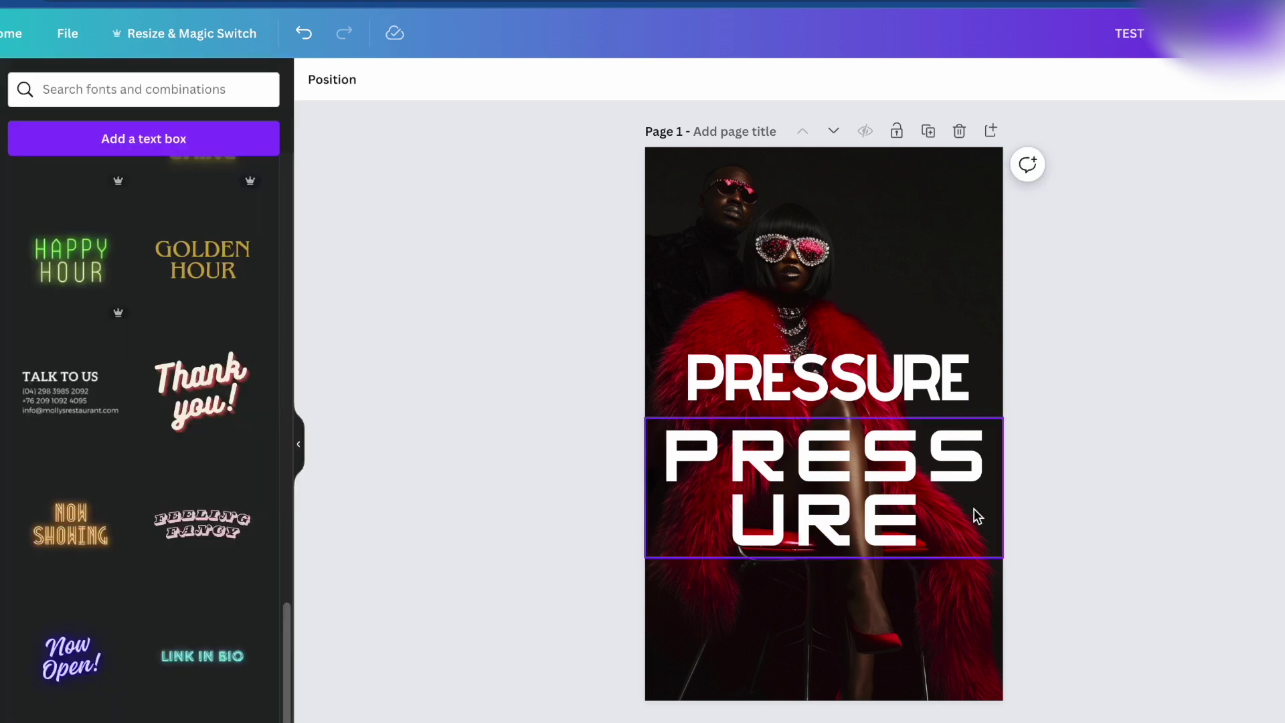
left_click(967, 504)
key("Delete")
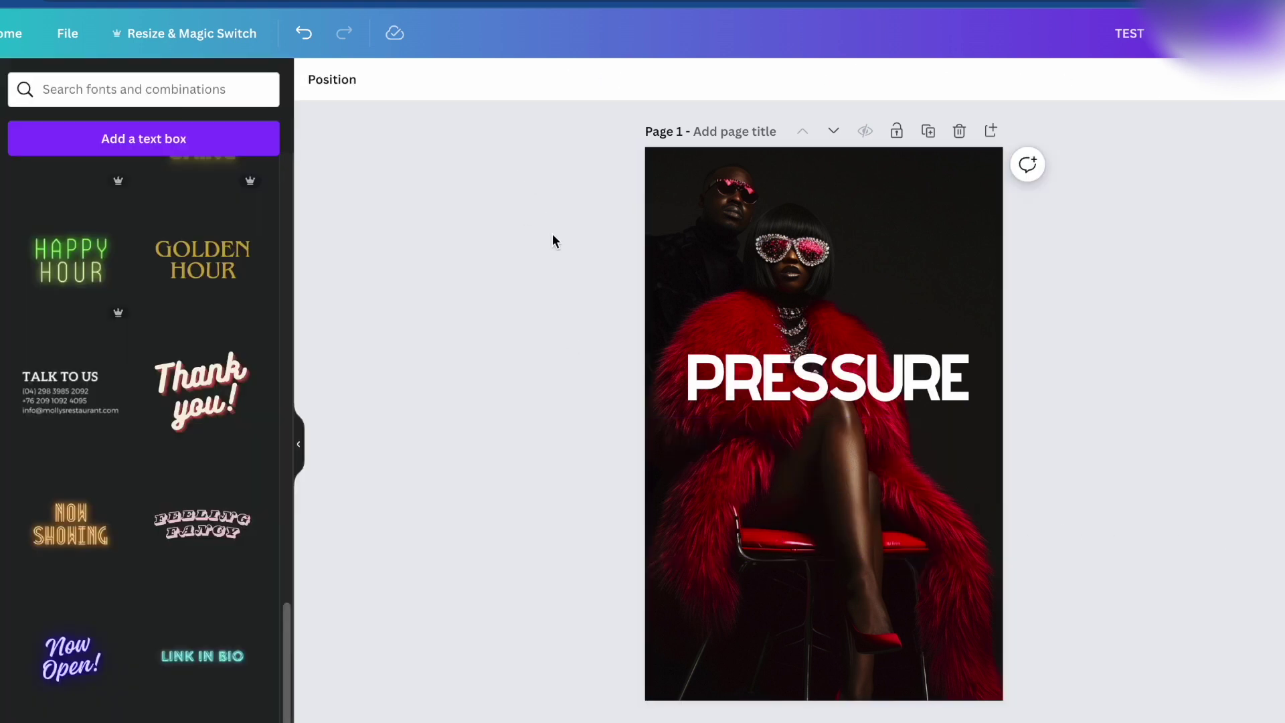
- Add the GOLDEN HOUR font combination in bold, placed above the PRESSURE title
left_click(215, 139)
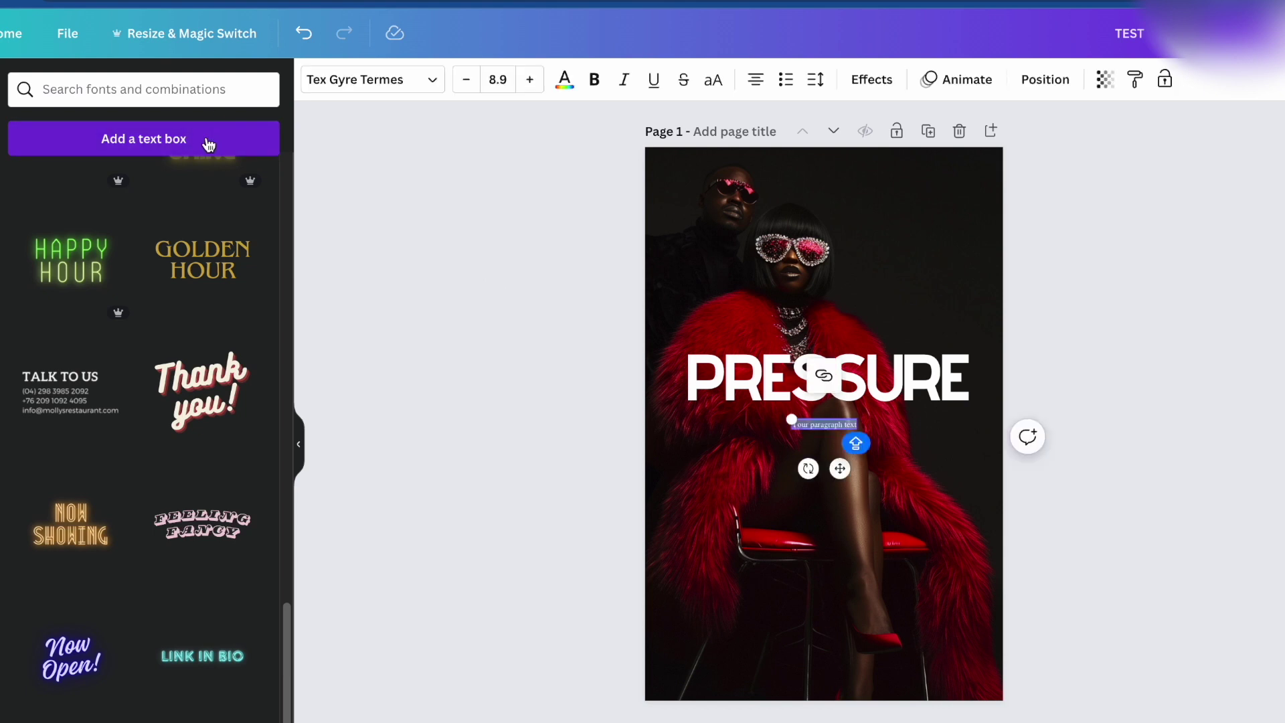
left_click(202, 274)
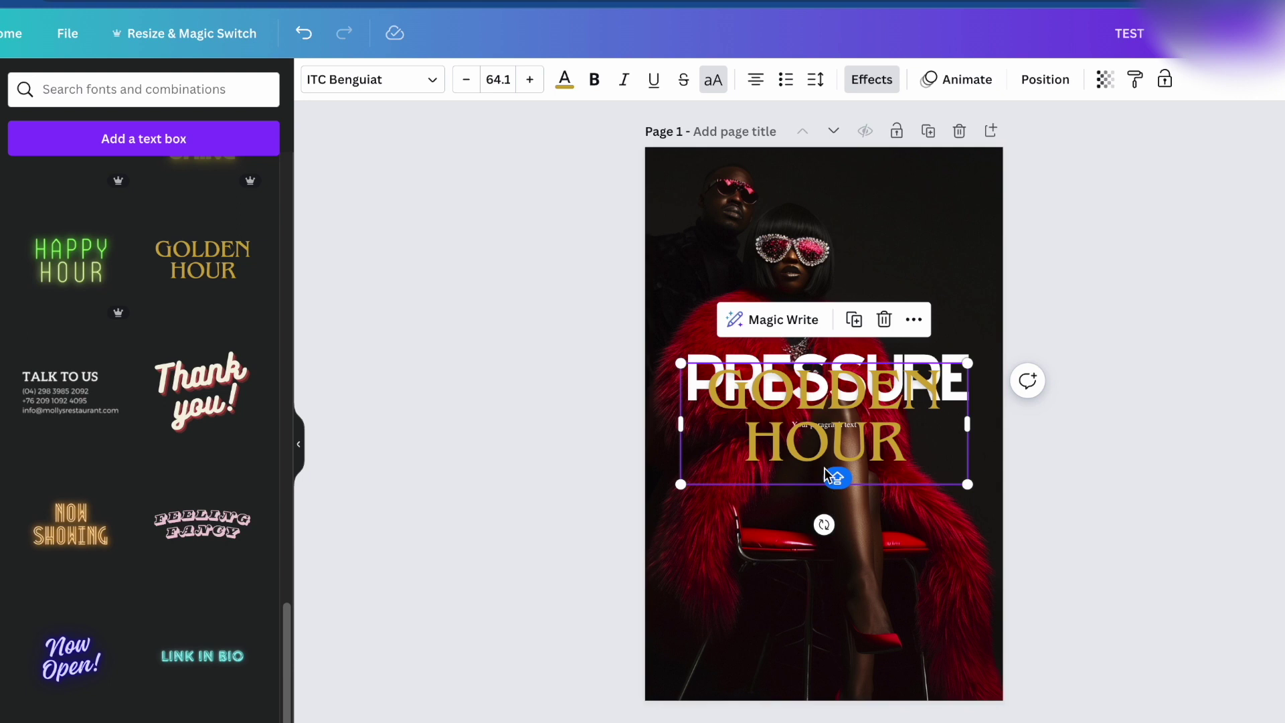
left_click_drag(836, 434, 836, 303)
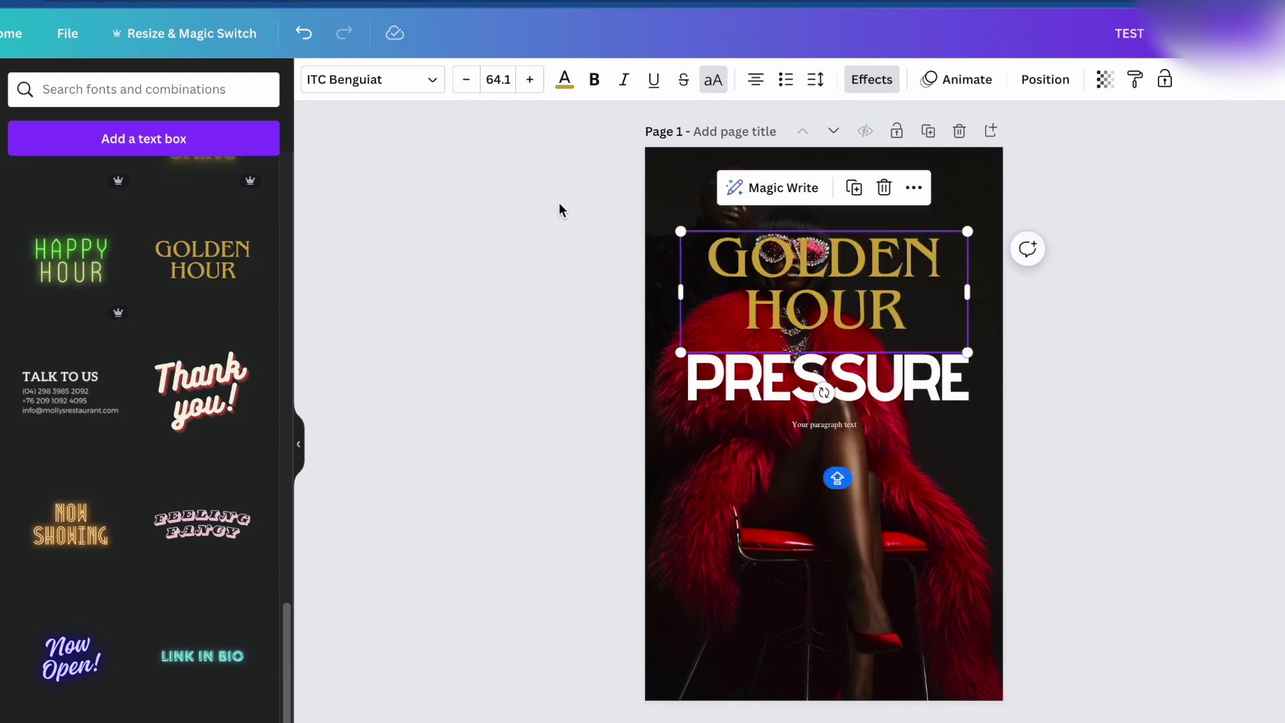
left_click(595, 80)
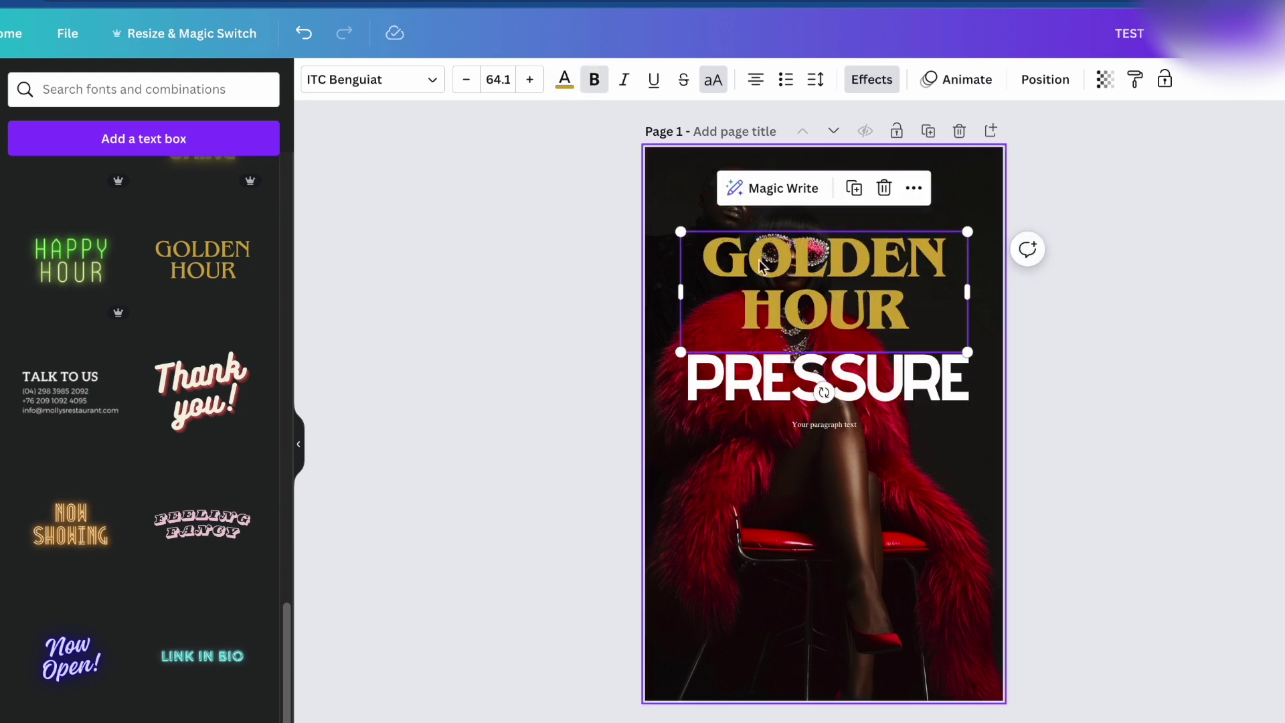
- Delete the small paragraph text box and the white PRESSURE title
left_click(828, 422)
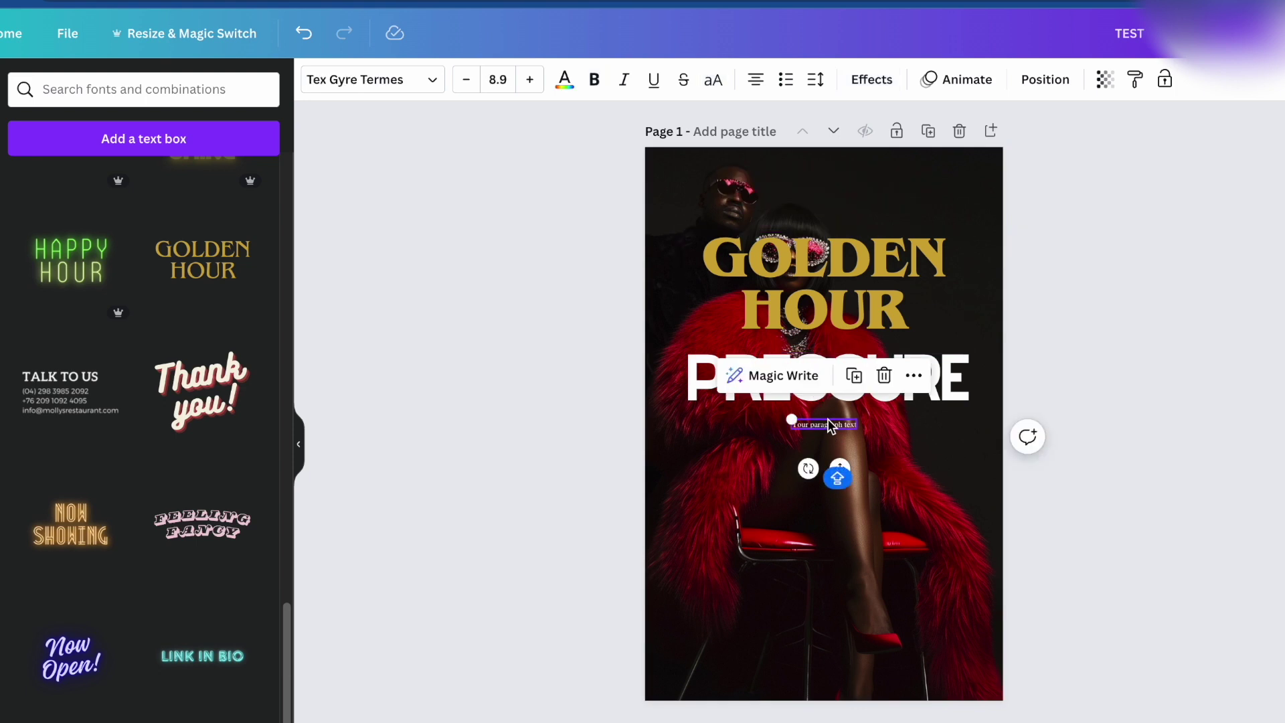
key("Delete")
left_click(834, 384)
key("Delete")
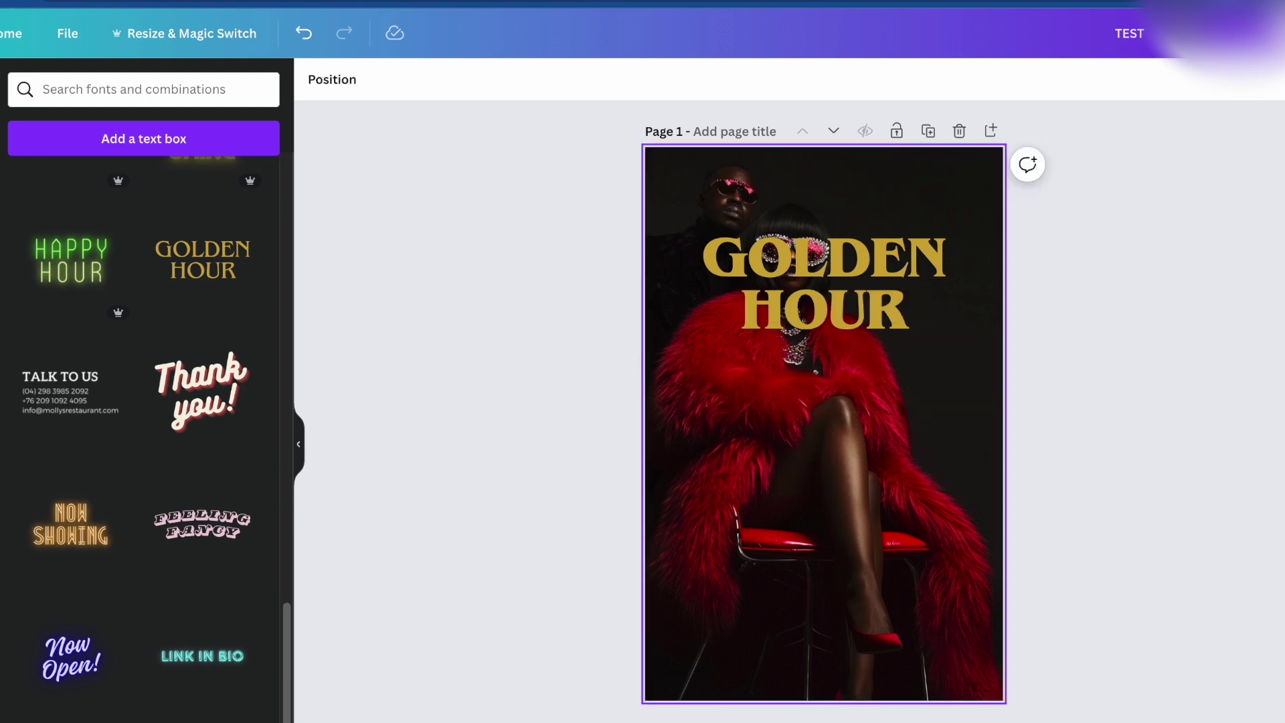
- Move the GOLDEN HOUR text over the red coat and reword it as PRESSURE on one line at font size 57.7
left_click_drag(820, 276, 818, 391)
double_click(818, 391)
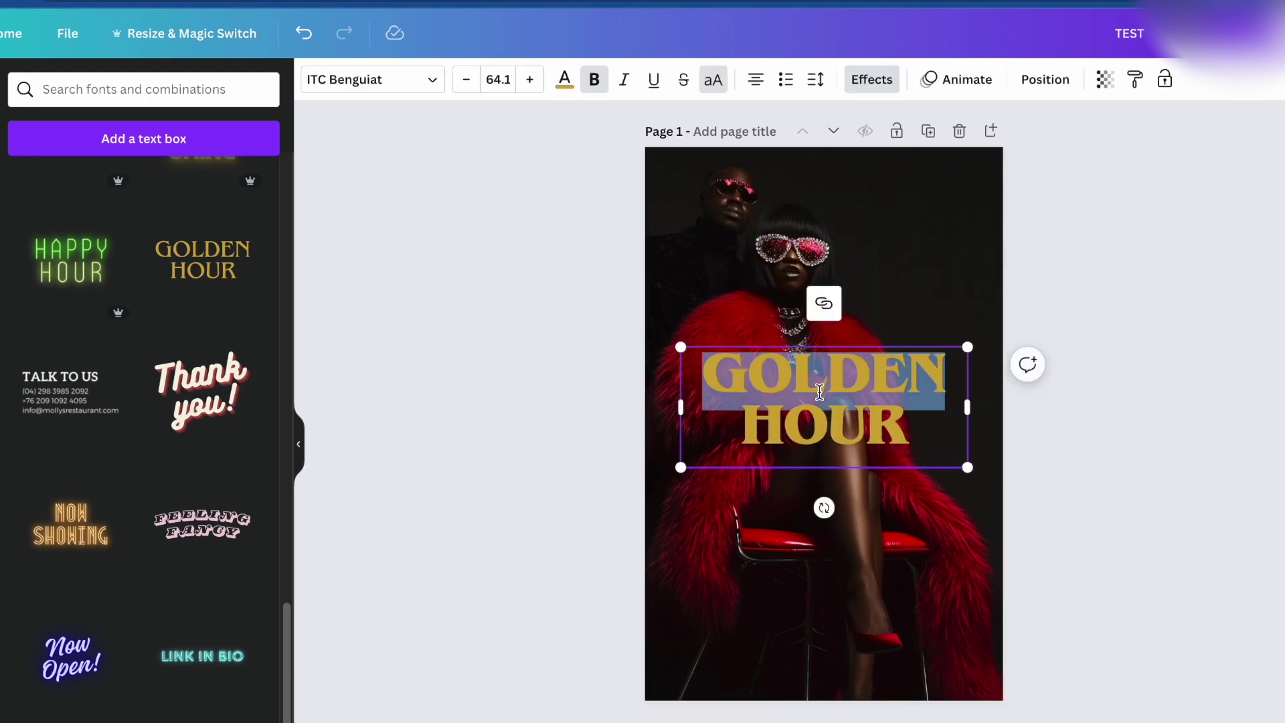
key("ctrl+a")
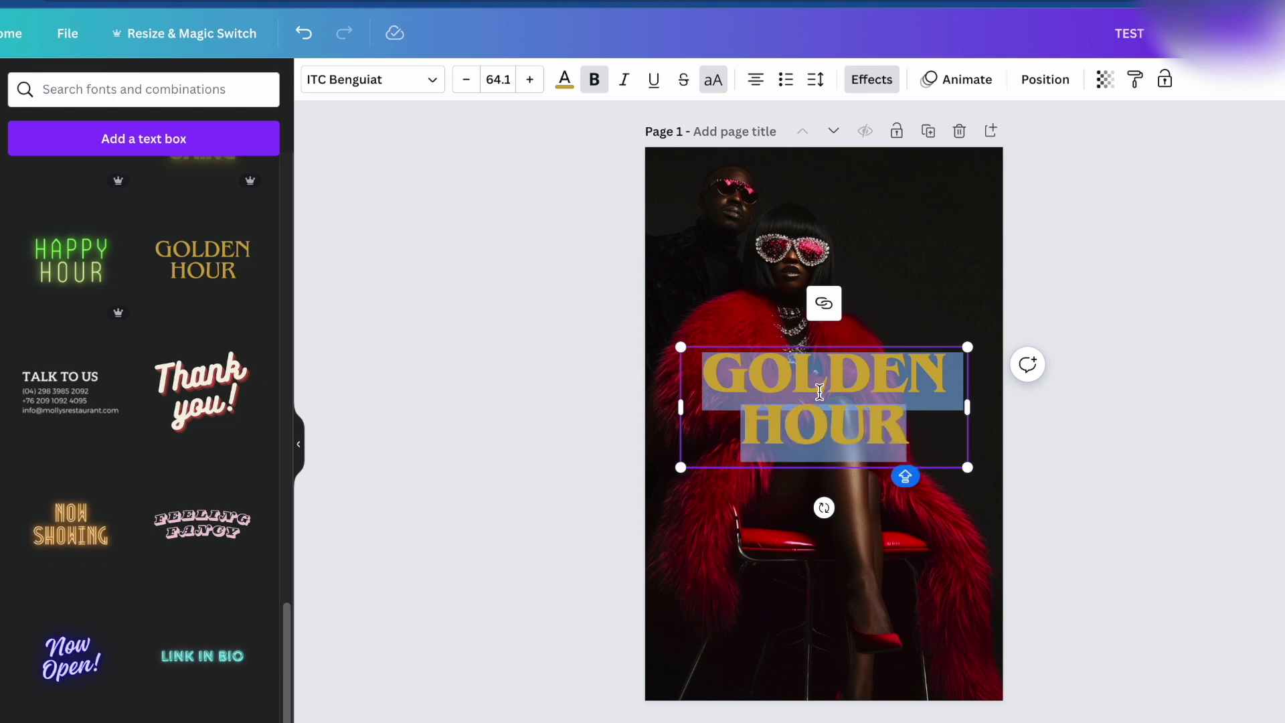
type("PRESSURE")
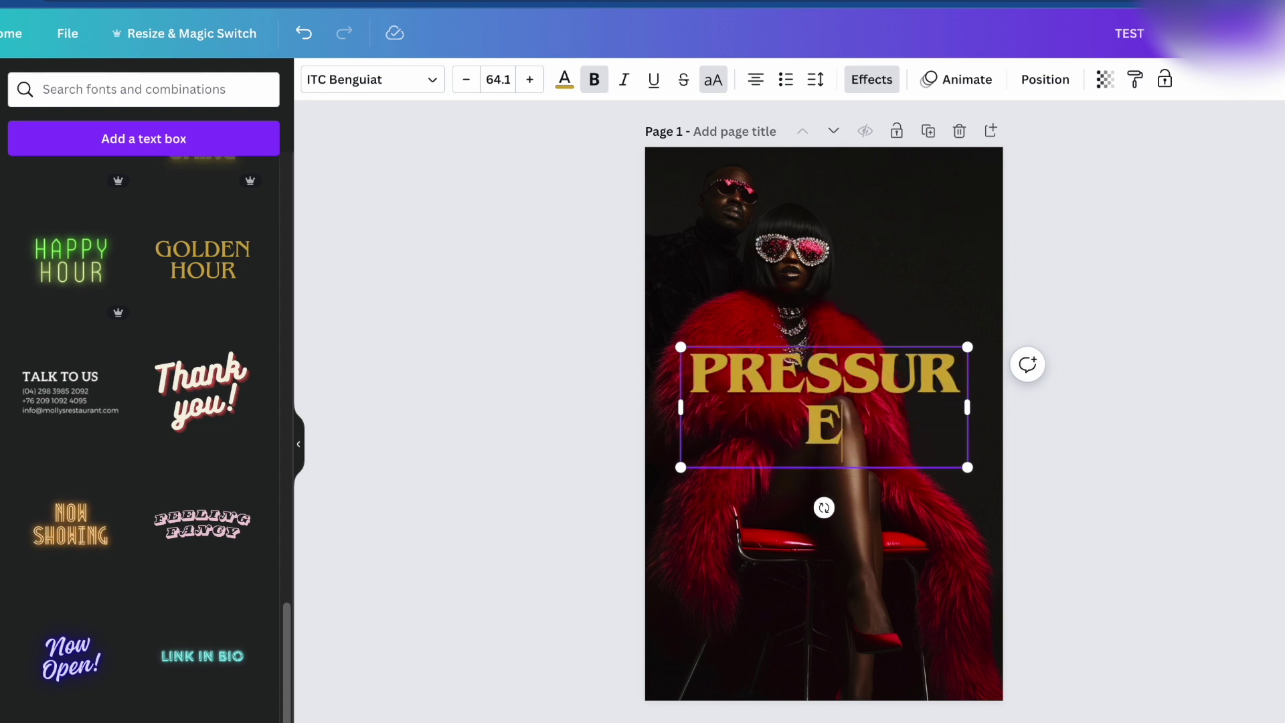
left_click_drag(968, 406, 987, 436)
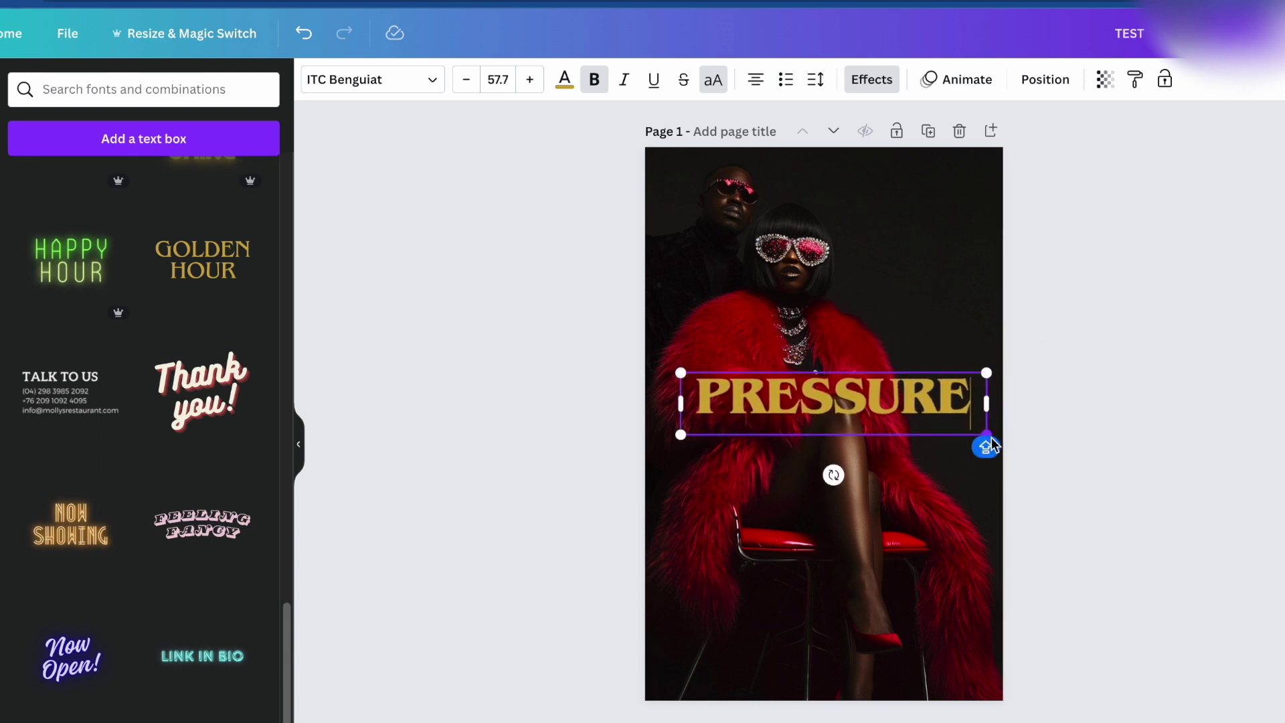
- Change the font of the gold PRESSURE title to Anton
left_click(398, 89)
scroll(286, 299, "down", 8)
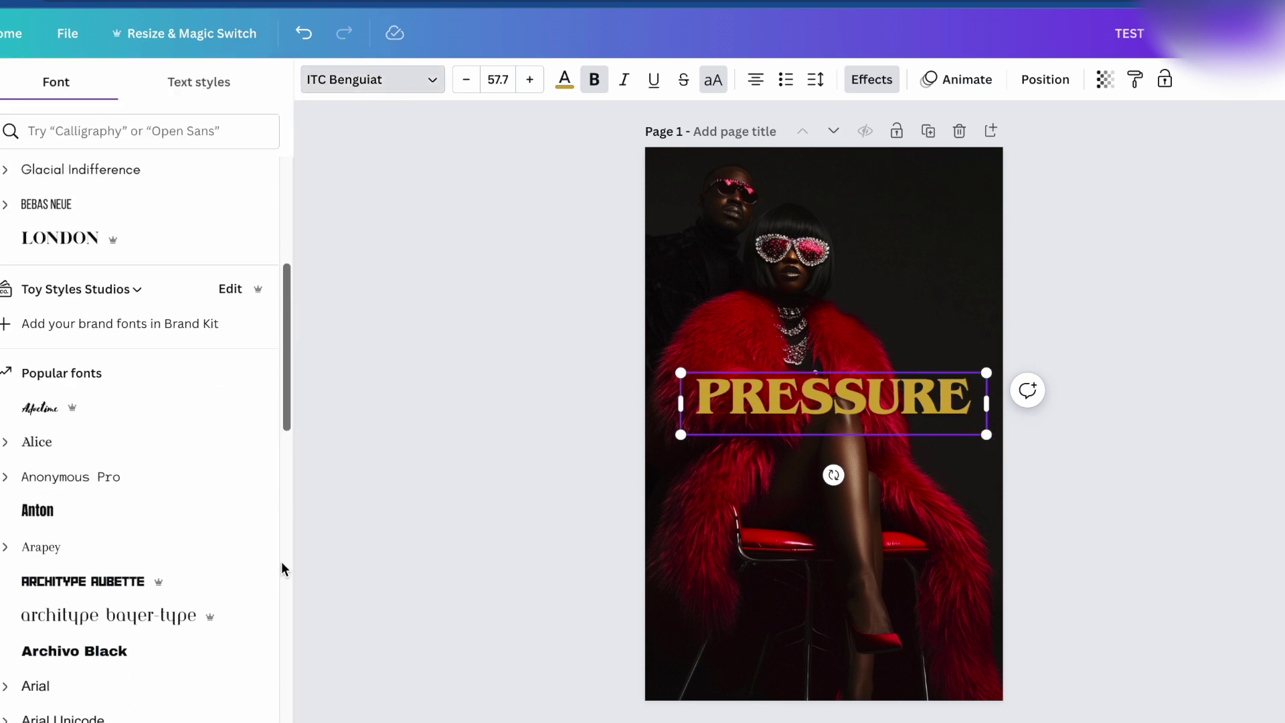
scroll(284, 606, "down", 1)
left_click(127, 476)
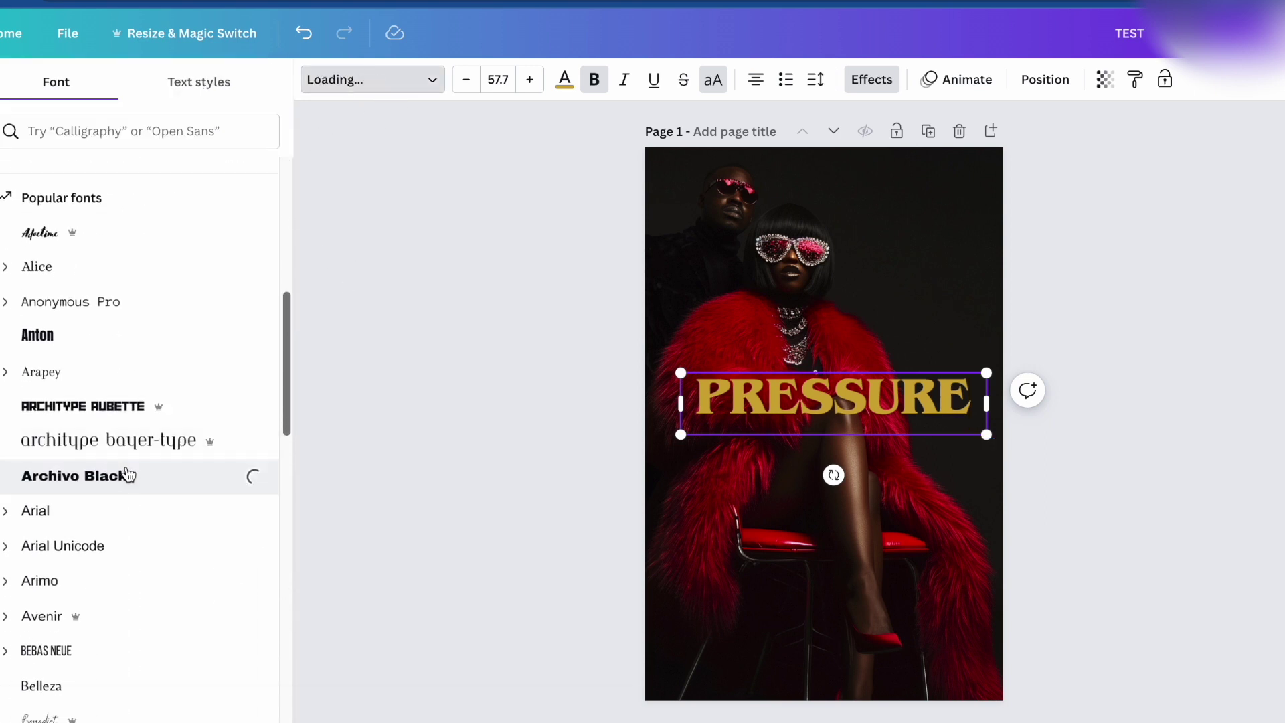
left_click(116, 337)
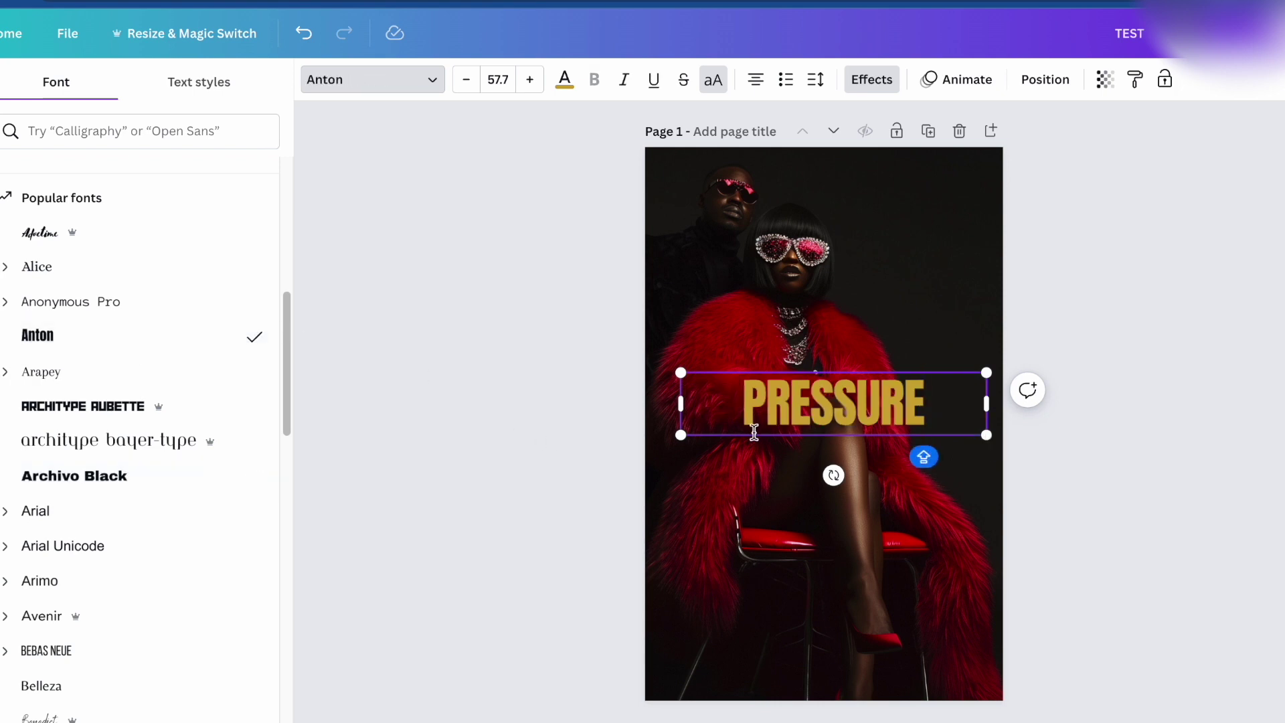
- Enlarge the PRESSURE title to font size 95.1 and centre it across the page over the red coat
left_click_drag(681, 435, 522, 673)
left_click(838, 457)
left_click_drag(827, 433, 1001, 367)
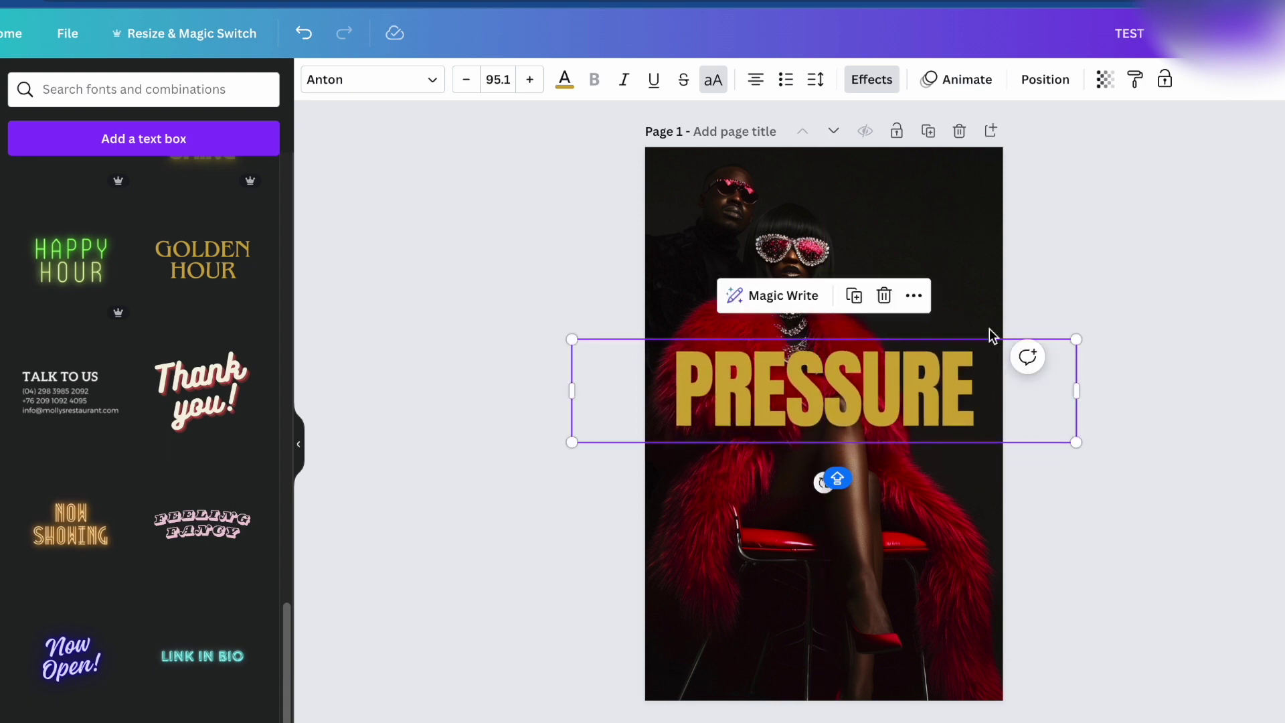
- Colour the PRESSURE title light grey and apply the Neon text effect to it
left_click(565, 79)
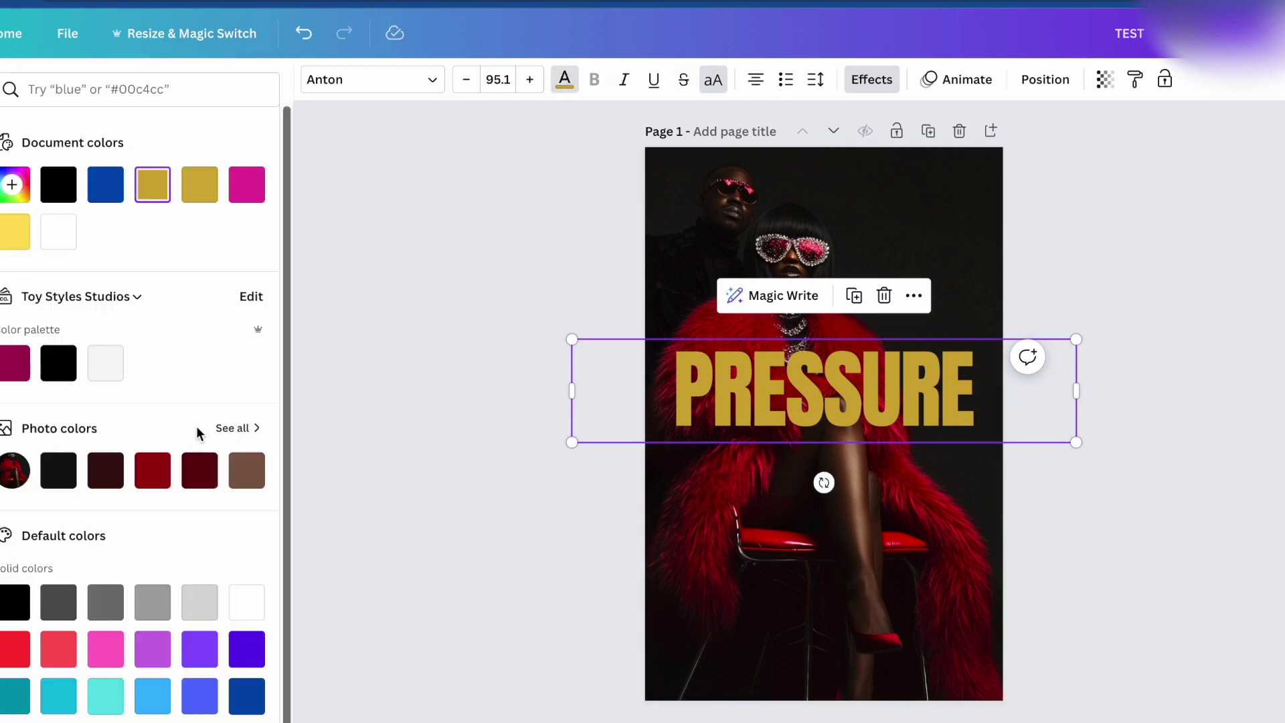
left_click(186, 617)
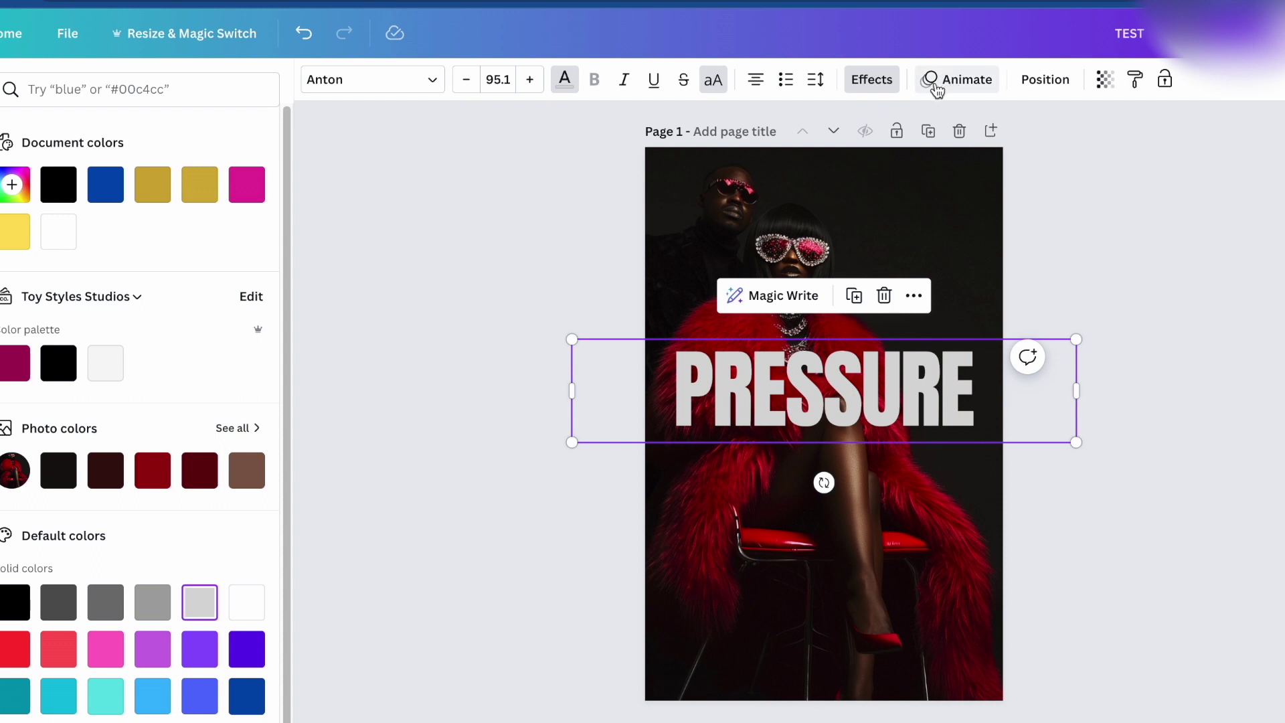
left_click(877, 83)
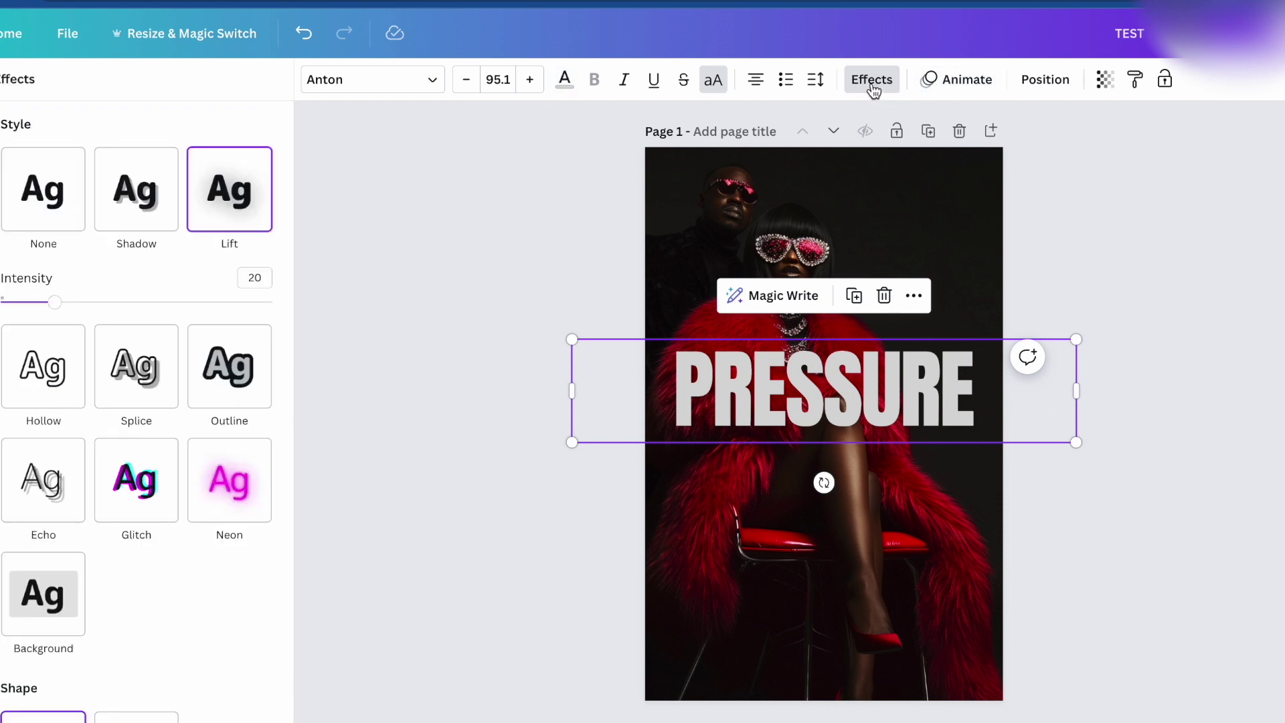
left_click(238, 505)
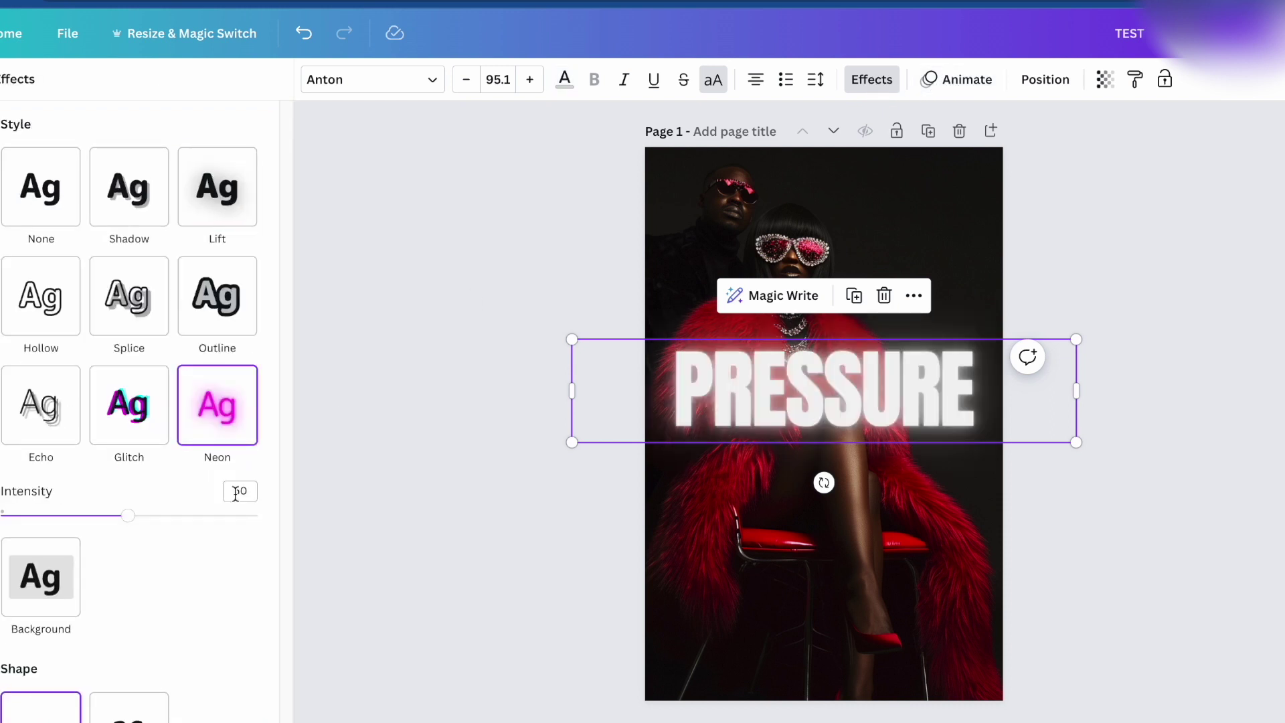
left_click(1143, 292)
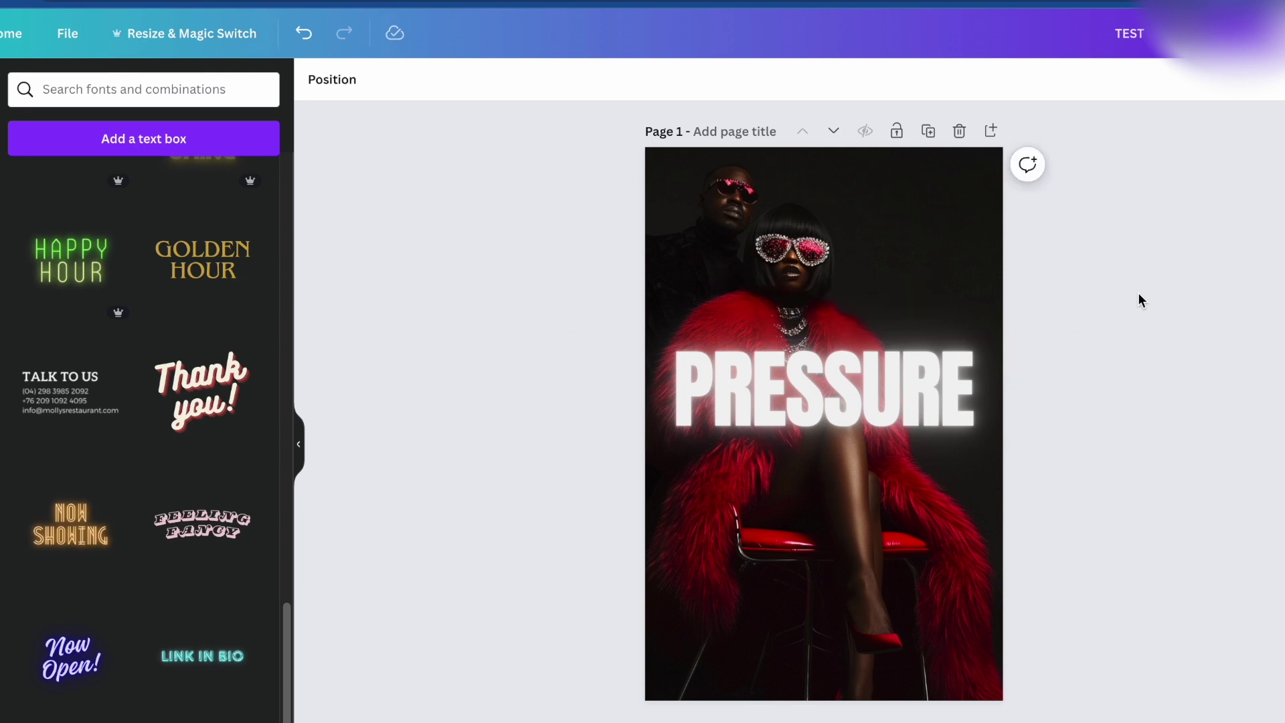
- Set the Neon effect intensity of the PRESSURE title to 38
left_click(959, 382)
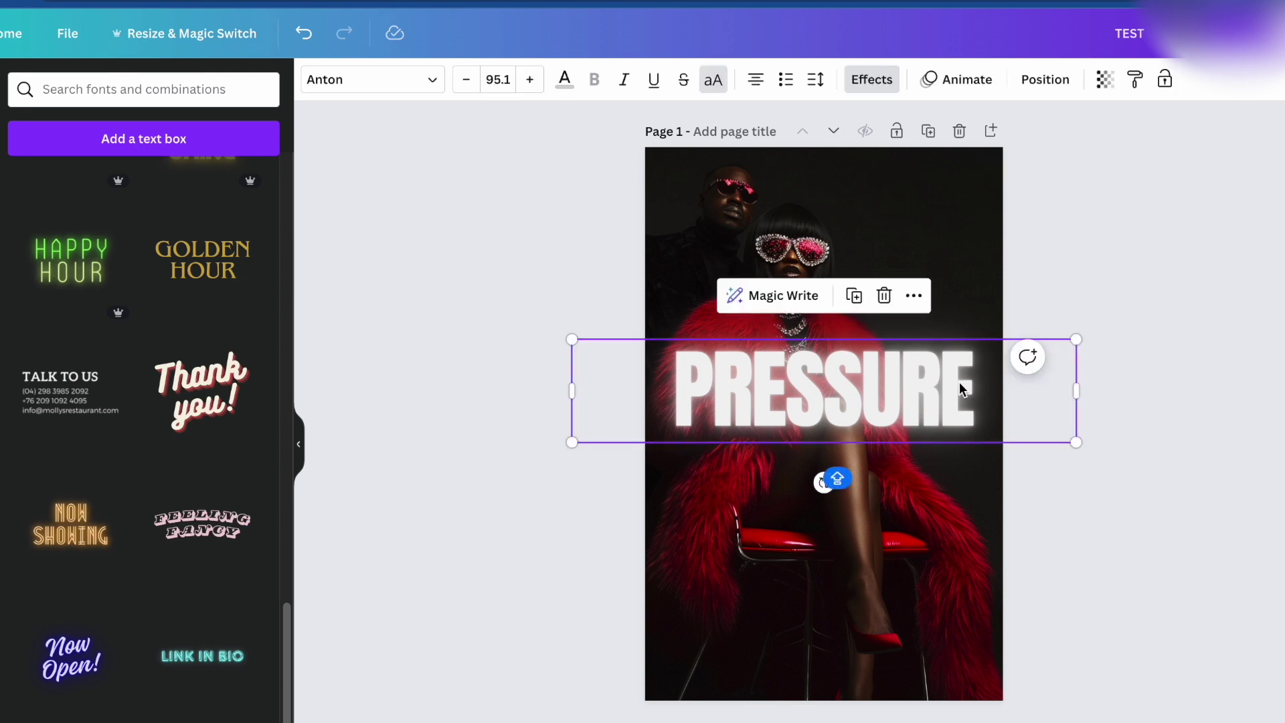
left_click(872, 81)
left_click_drag(136, 521, 98, 516)
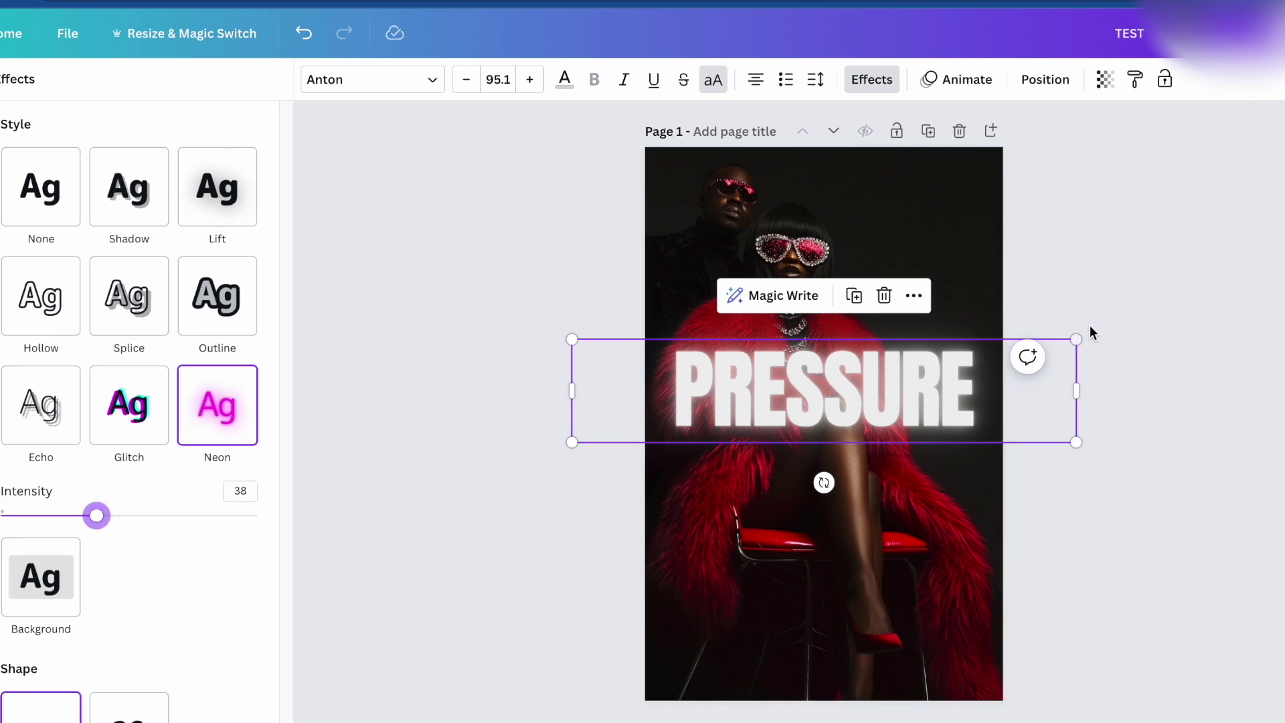
left_click(1169, 305)
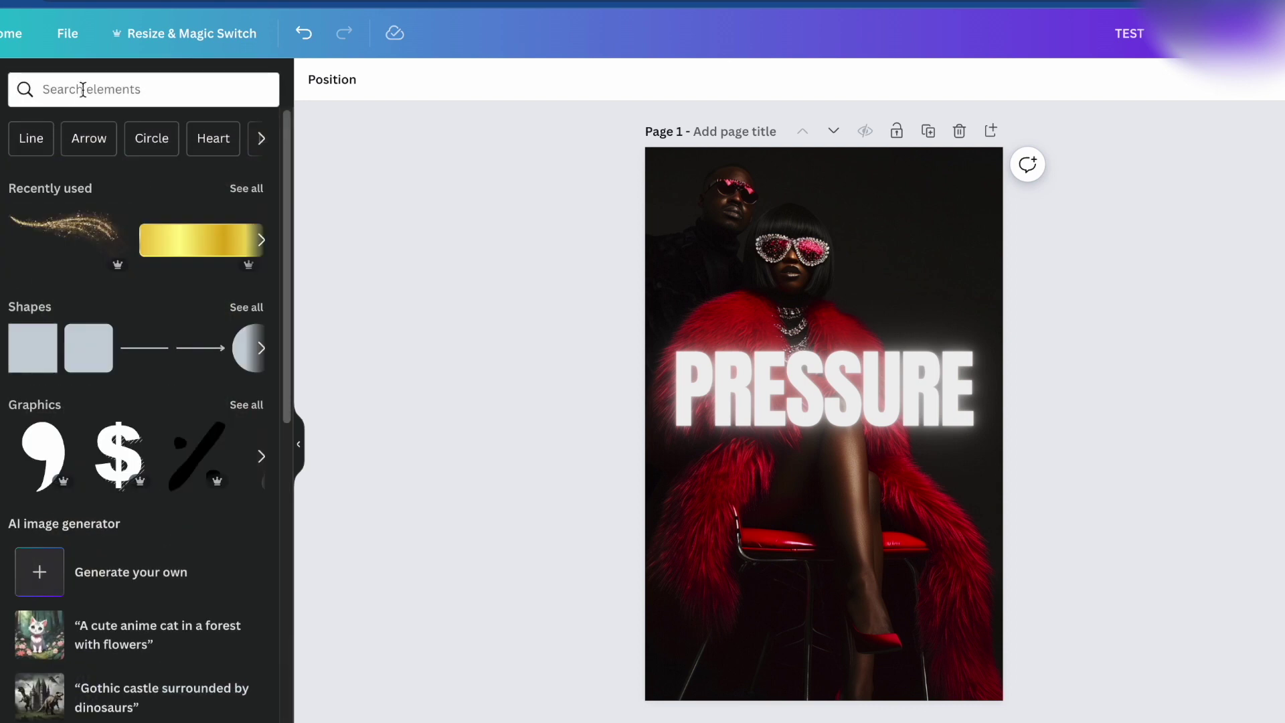
- Search the elements library for SILVER SPARKLE
left_click(80, 89)
type("SILVE")
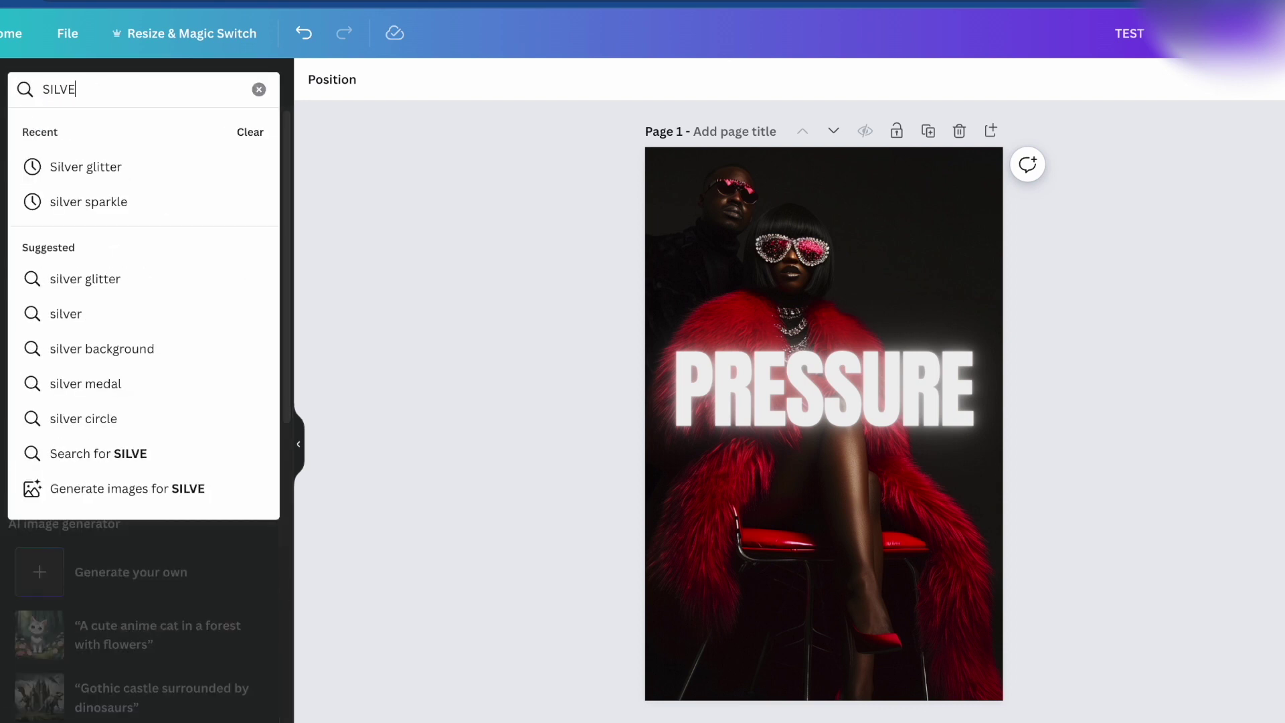
type("R SPARKL")
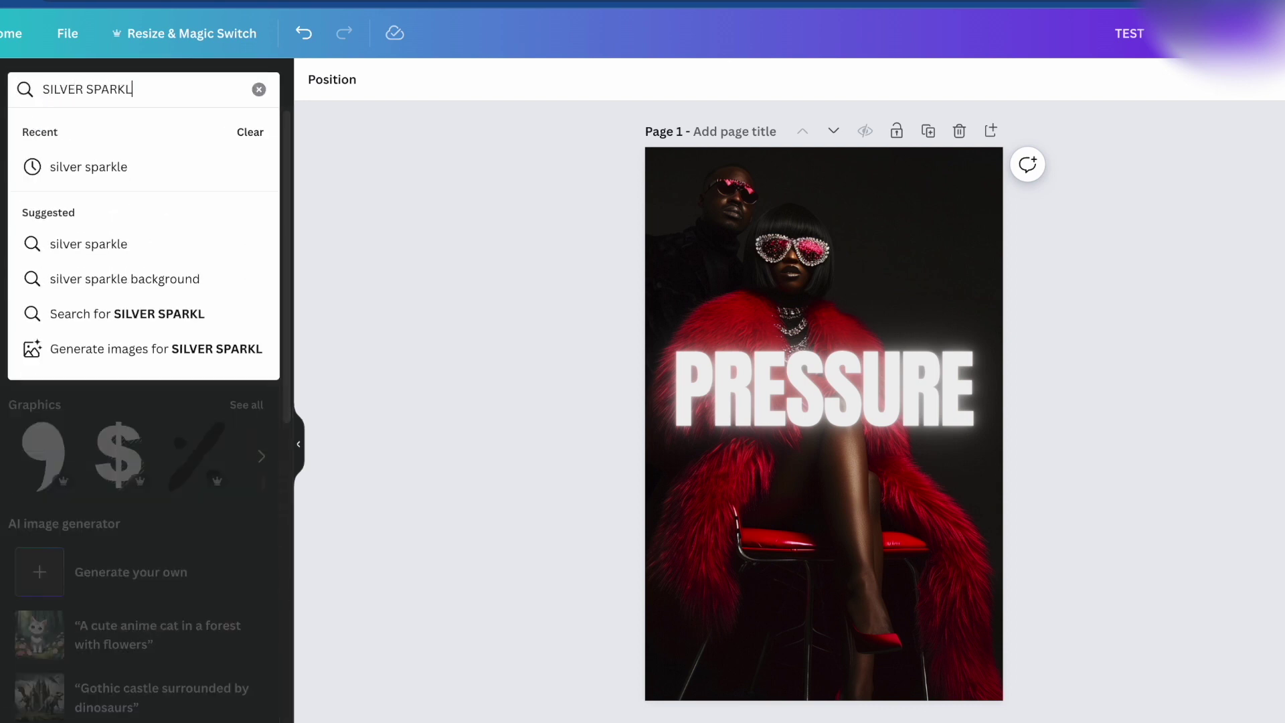
type("E")
key("Return")
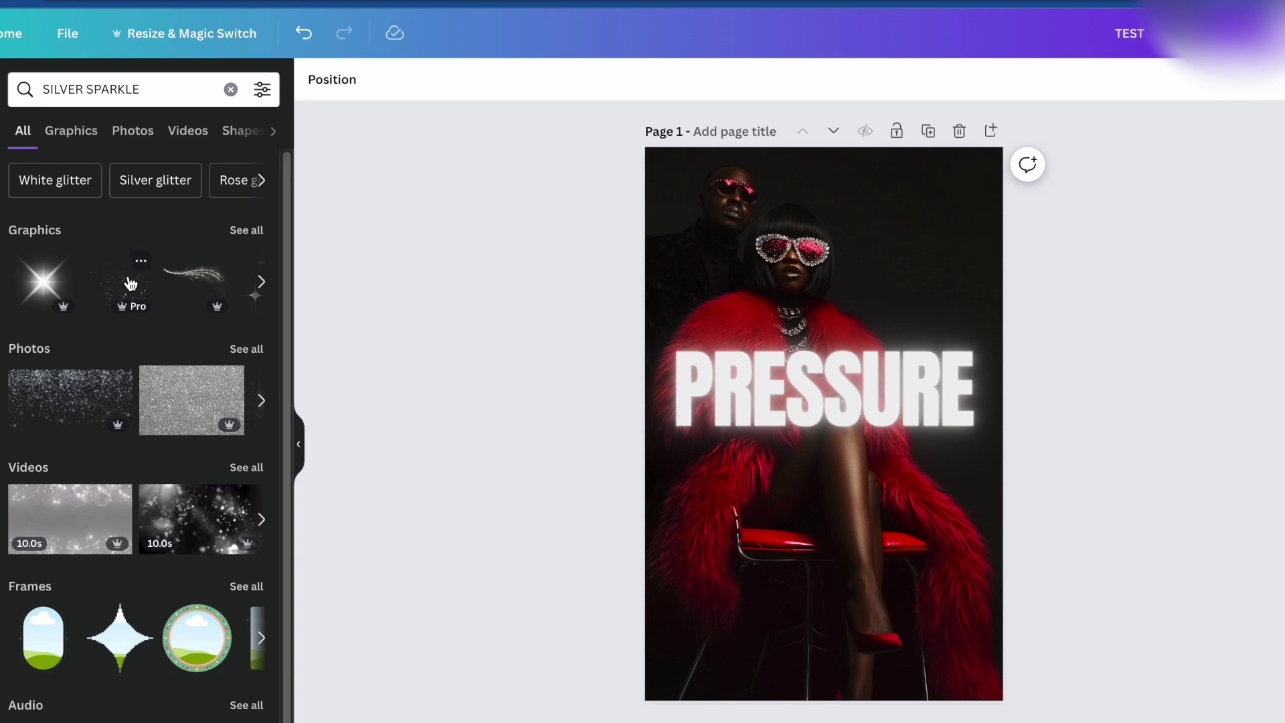
- Add the silver sparkle swirl graphic, move it to the cover's upper right corner and enlarge it slightly past the page edge
left_click(130, 282)
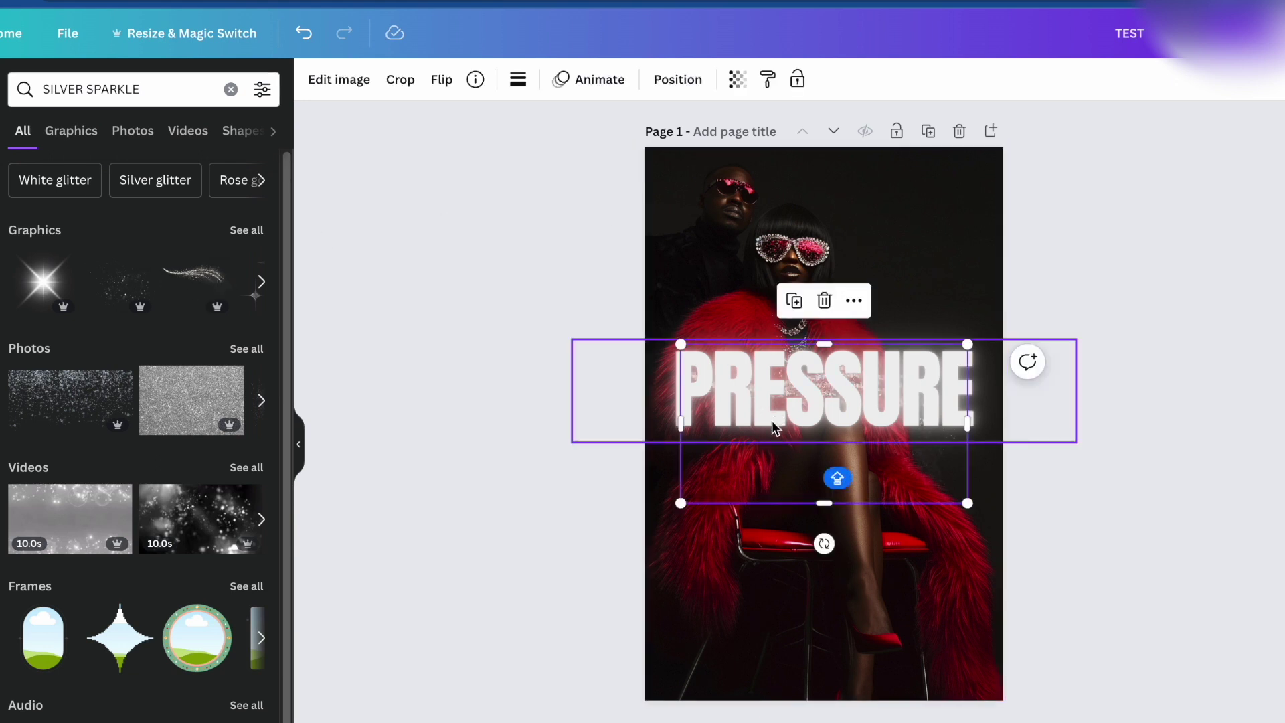
left_click(743, 420)
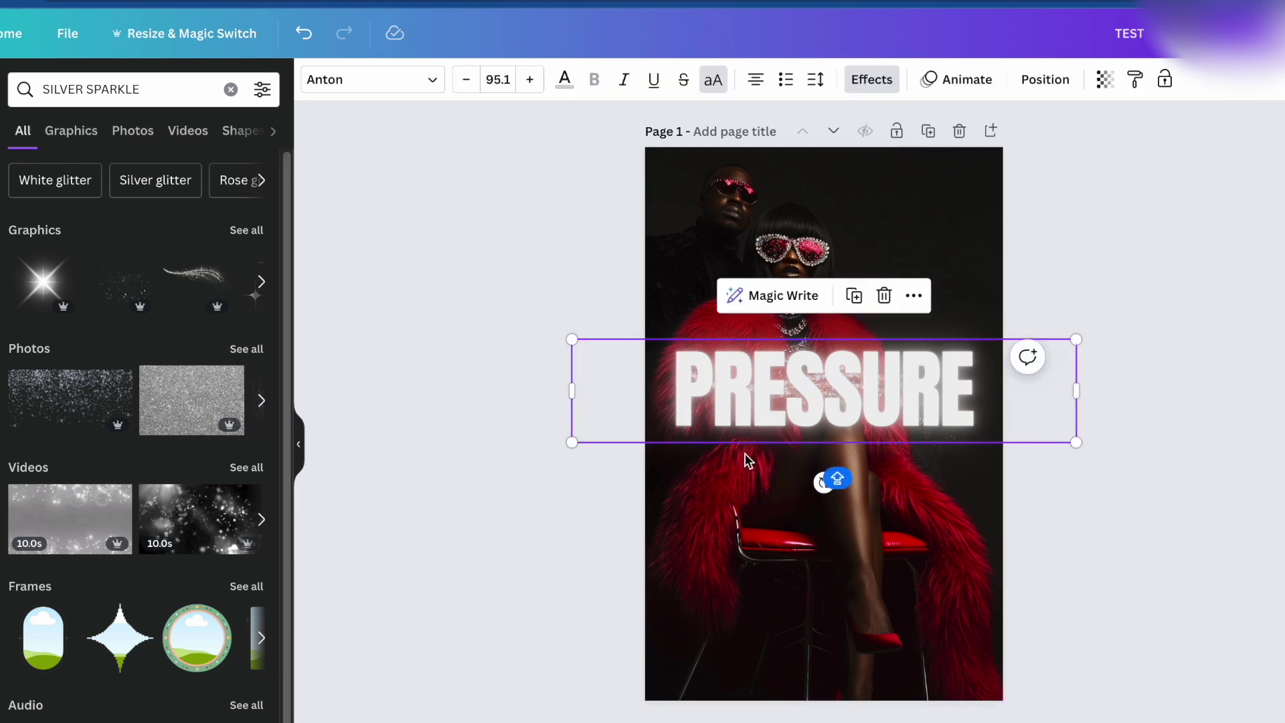
left_click_drag(746, 472, 806, 243)
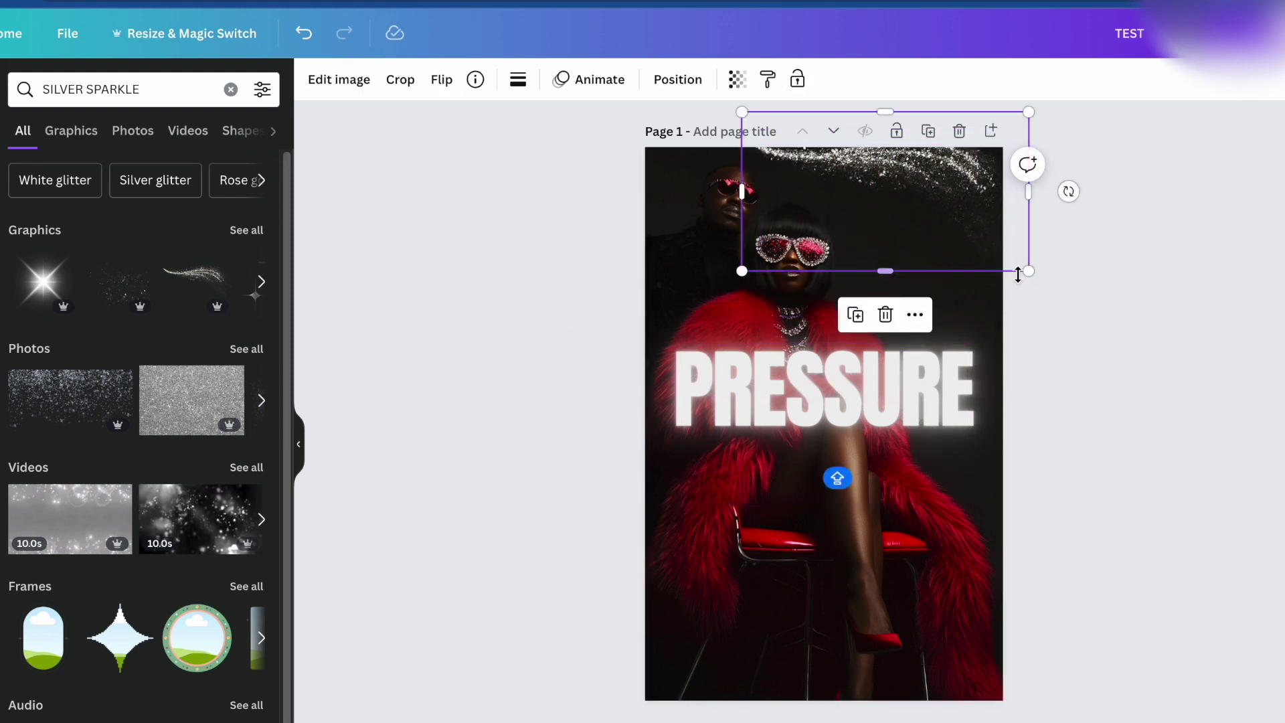
left_click_drag(1019, 275, 1075, 299)
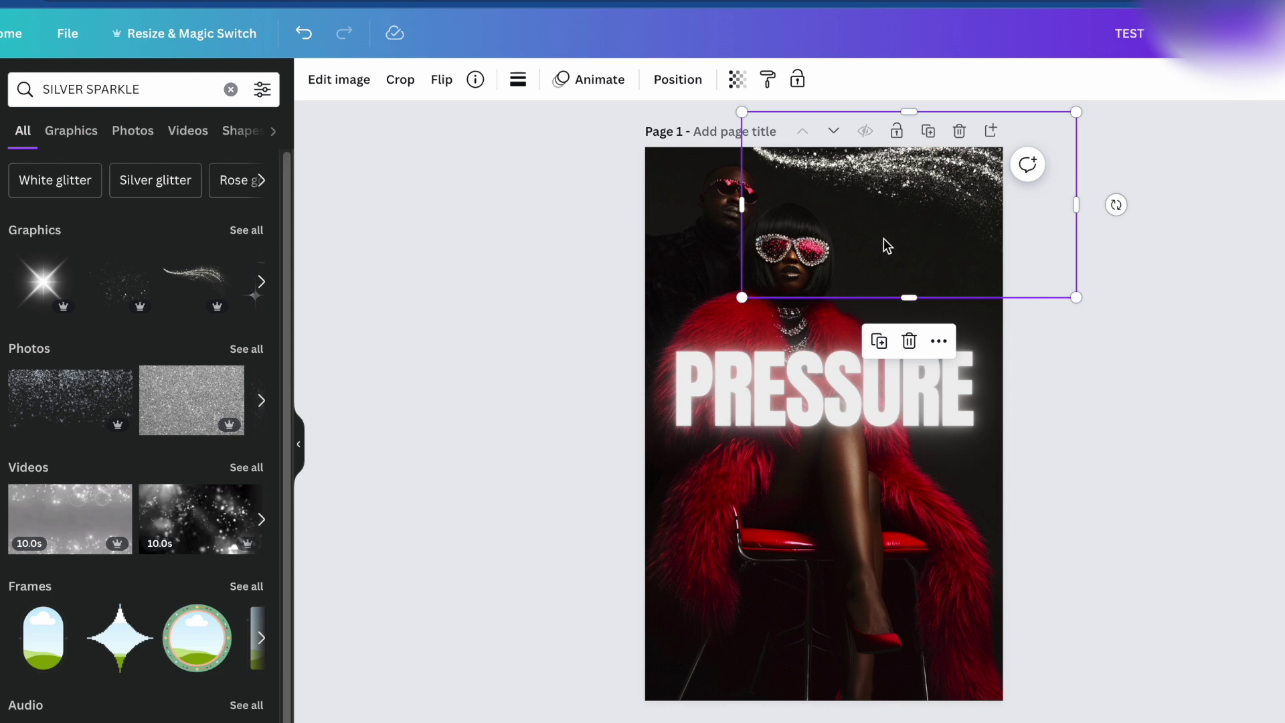
- Place a second sparkle swirl along the cover's bottom edge and enlarge it to span beyond the page width
mouse_move(887, 246)
left_mouse_down()
mouse_move(866, 224)
mouse_move(747, 722)
mouse_move(658, 722)
mouse_move(855, 703)
mouse_move(875, 717)
left_mouse_up()
key("shift+Right")
key("shift+Down")
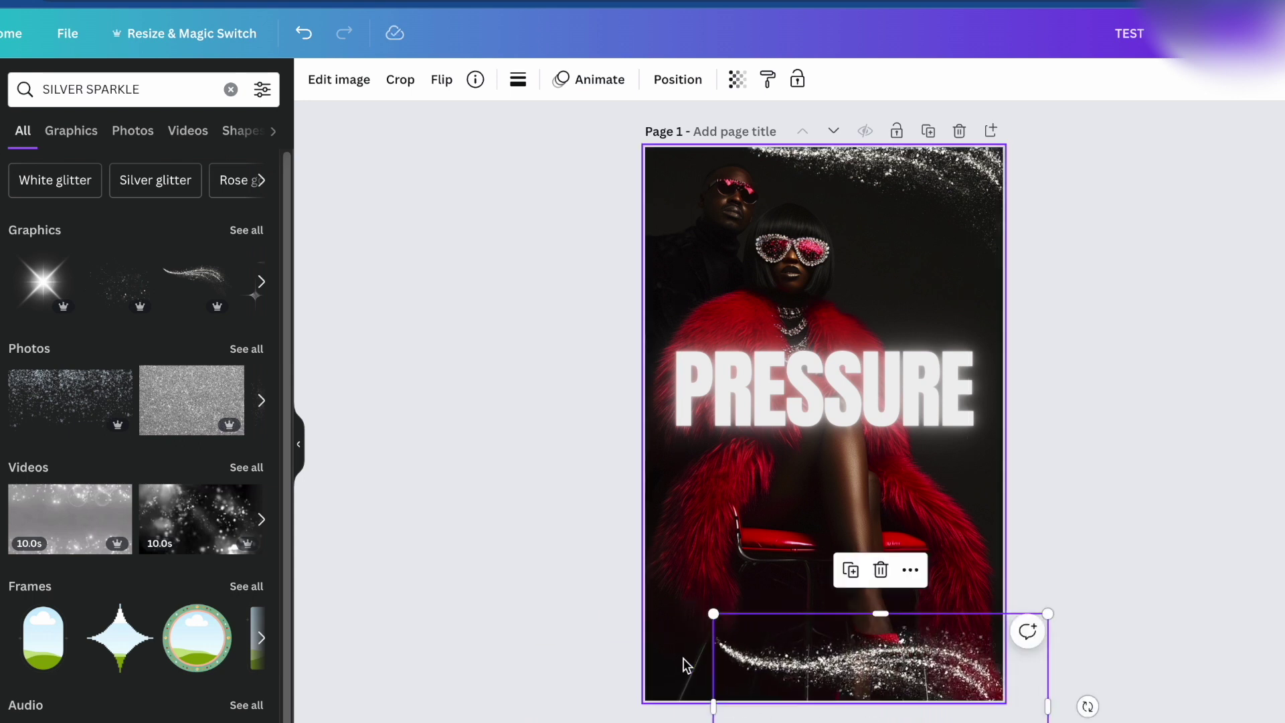
left_click_drag(712, 616, 479, 482)
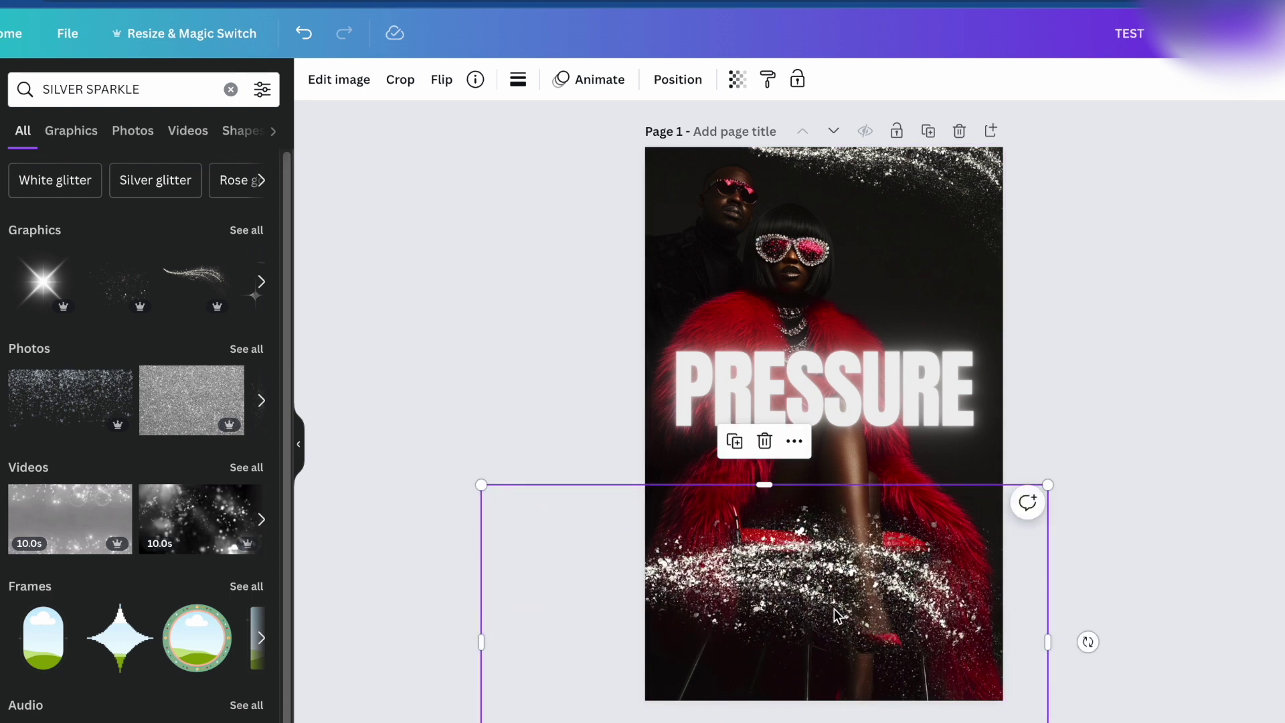
left_click_drag(838, 617, 896, 722)
left_click(1130, 407)
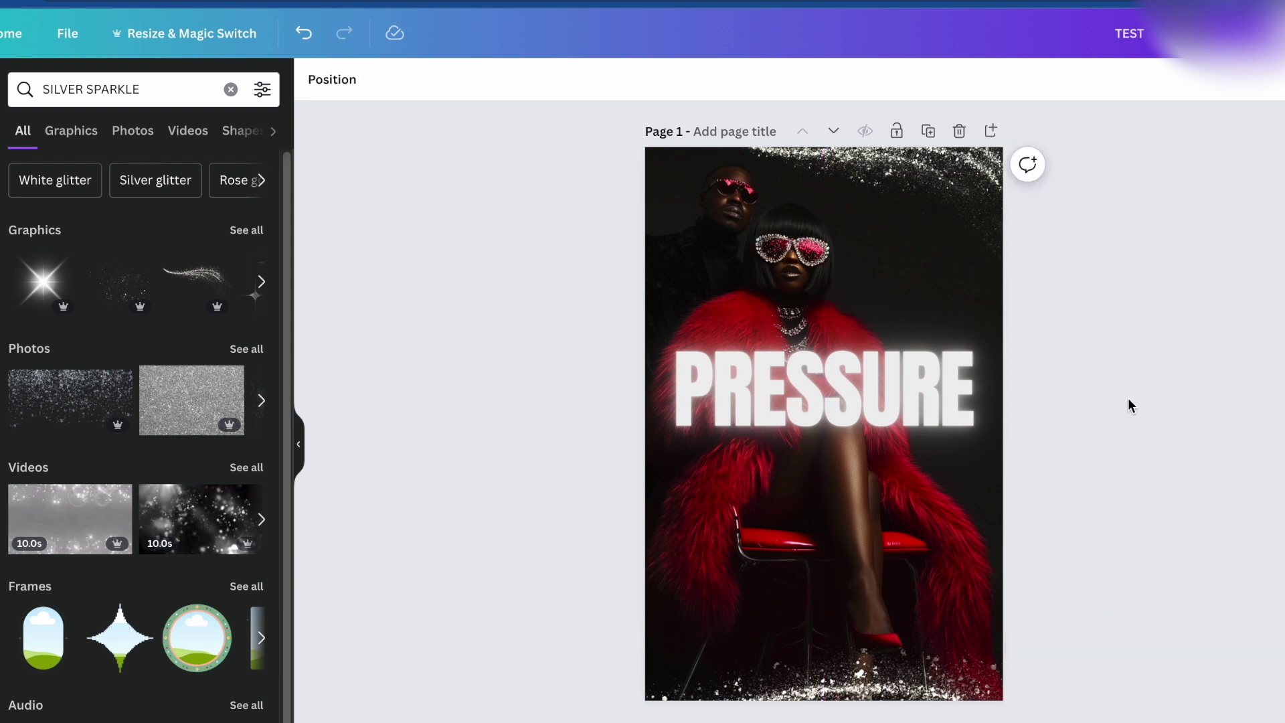
- Add the scattered silver sparkle dust graphic and place it over the dark area beside the woman's head
left_click(121, 284)
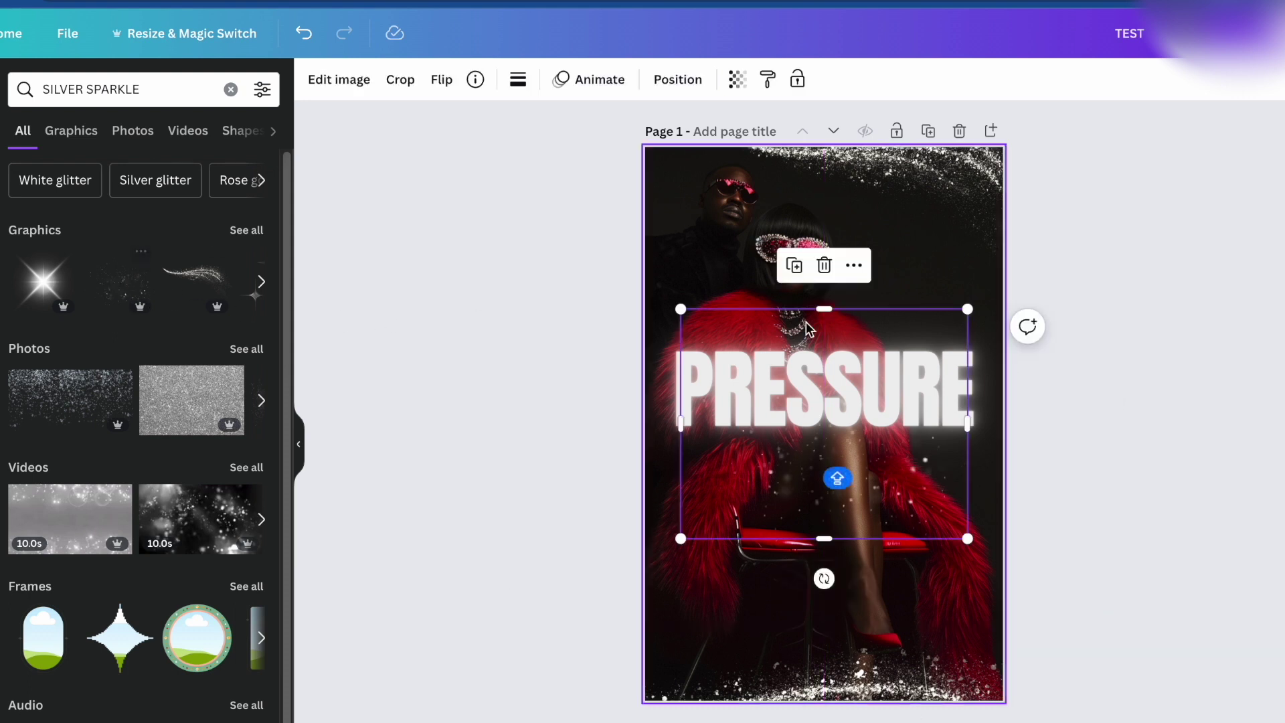
left_click_drag(861, 485, 982, 292)
left_click(1162, 388)
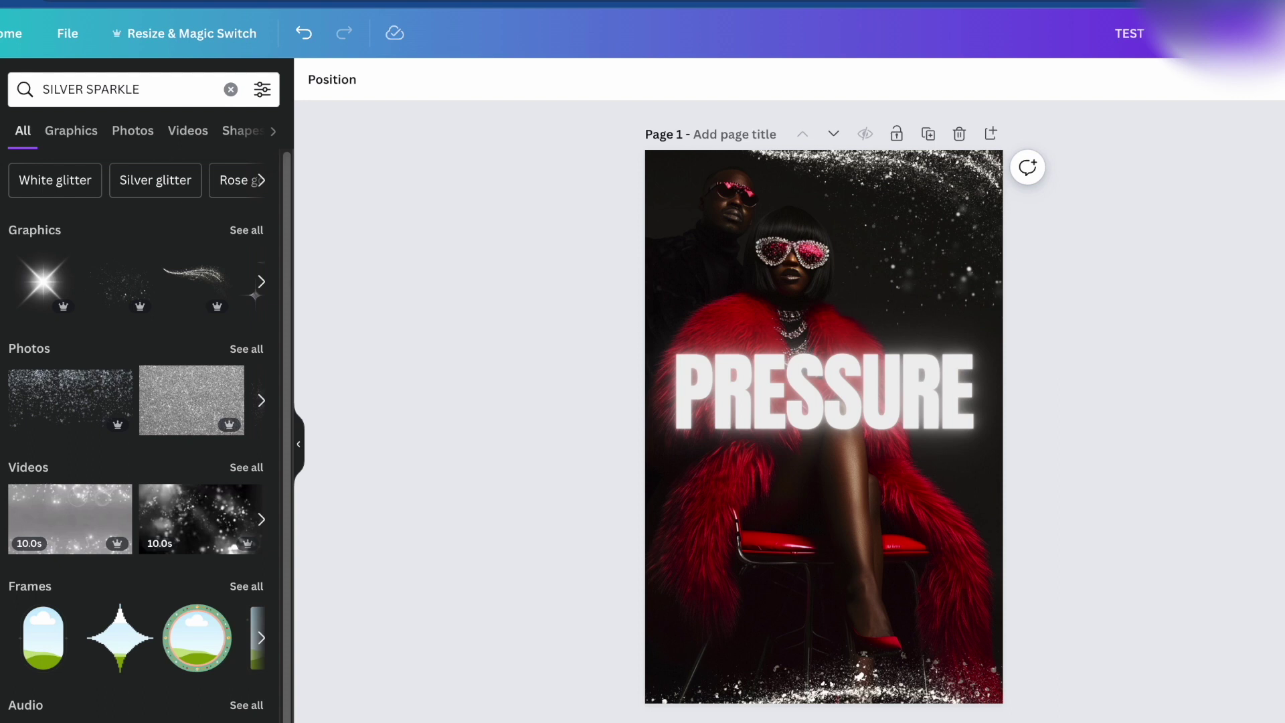
- Copy the author name text from the second page's cover and paste it near the bottom of the PRESSURE cover
scroll(1009, 492, "down", 10)
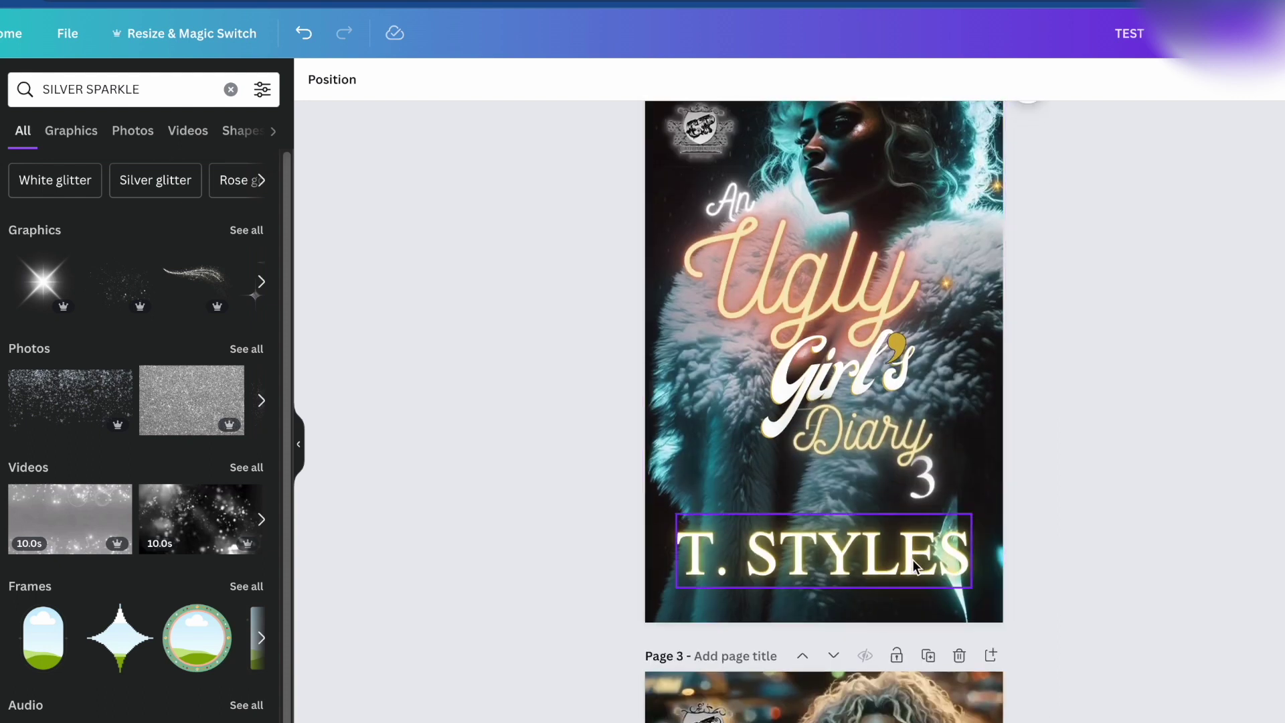
left_click(914, 564)
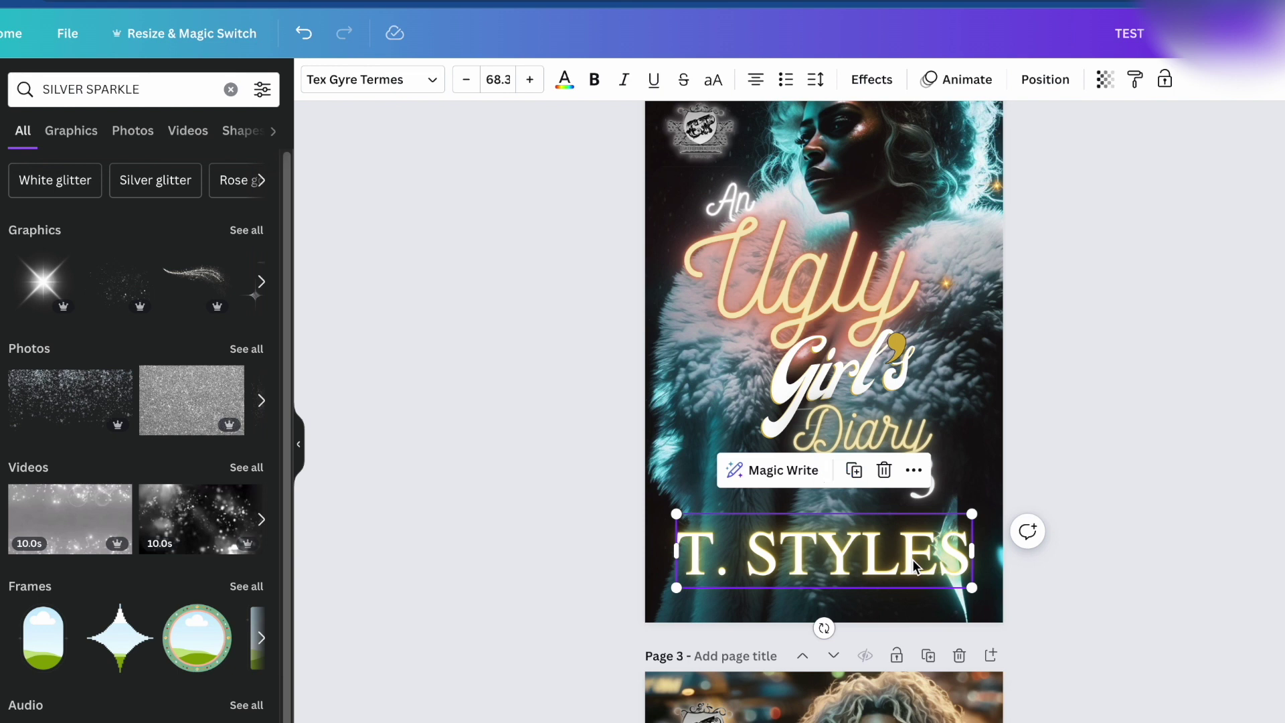
scroll(823, 412, "up", 10)
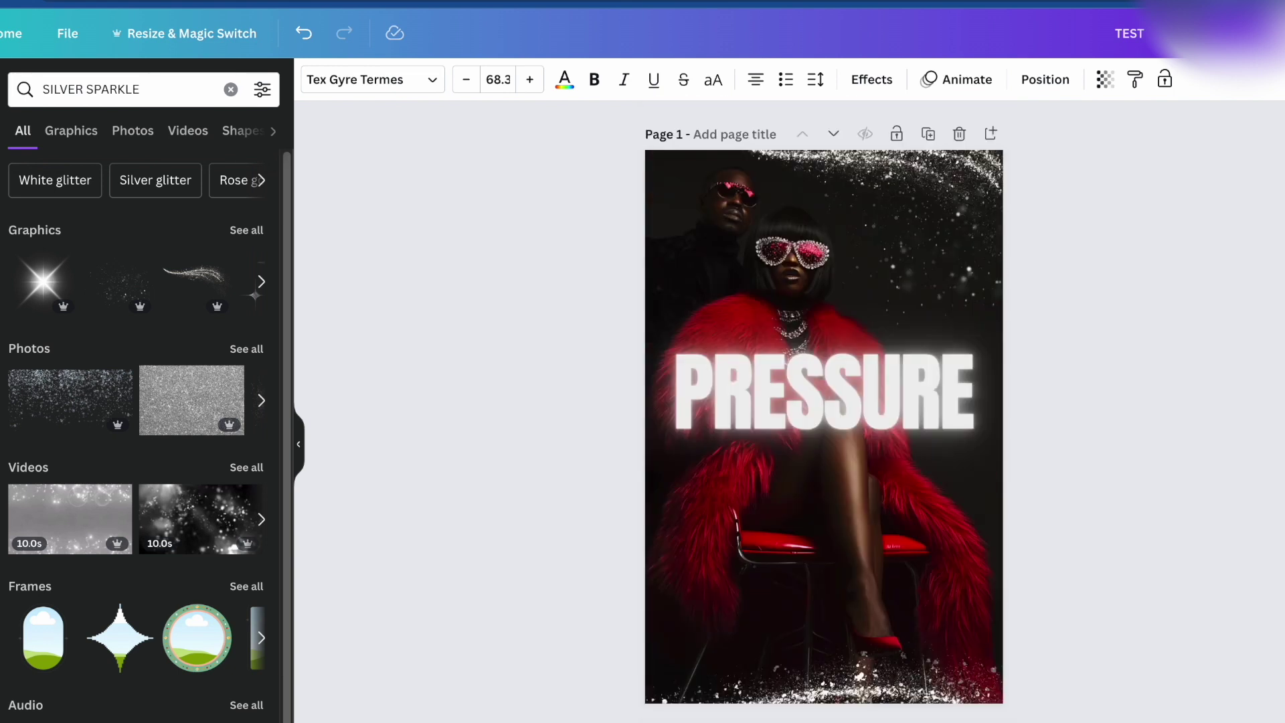
left_click(923, 612)
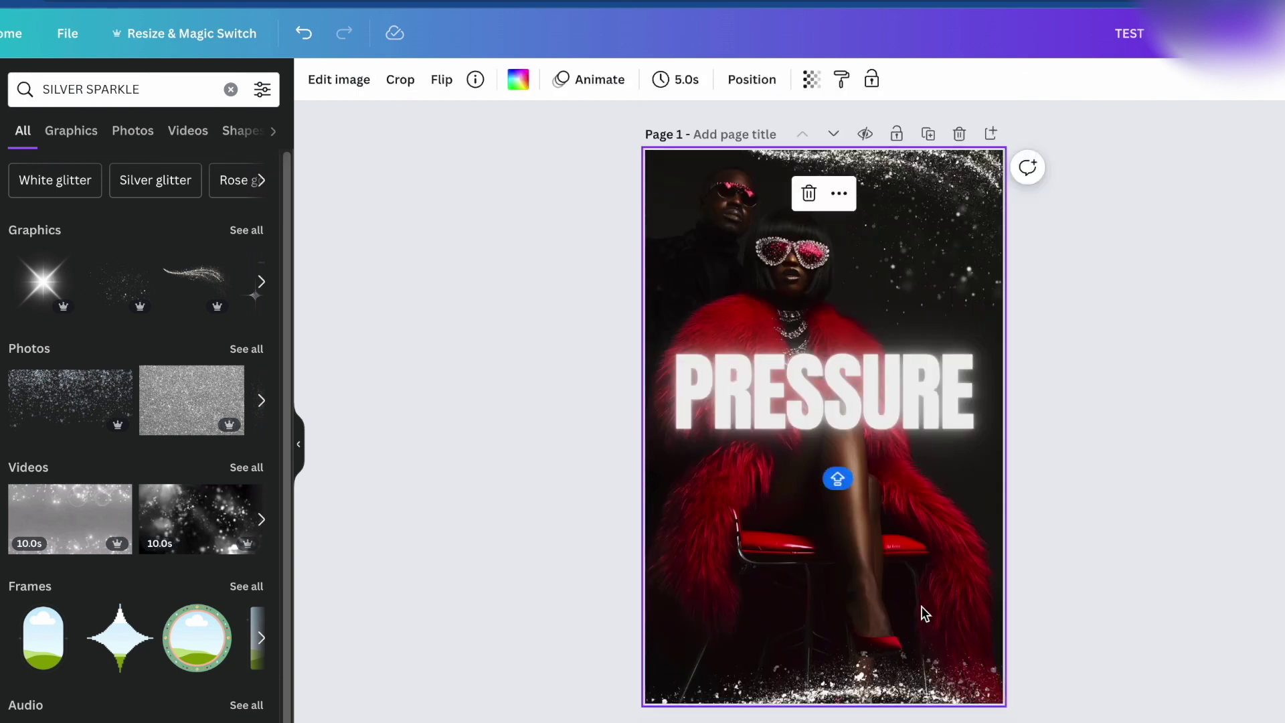
key("ctrl+v")
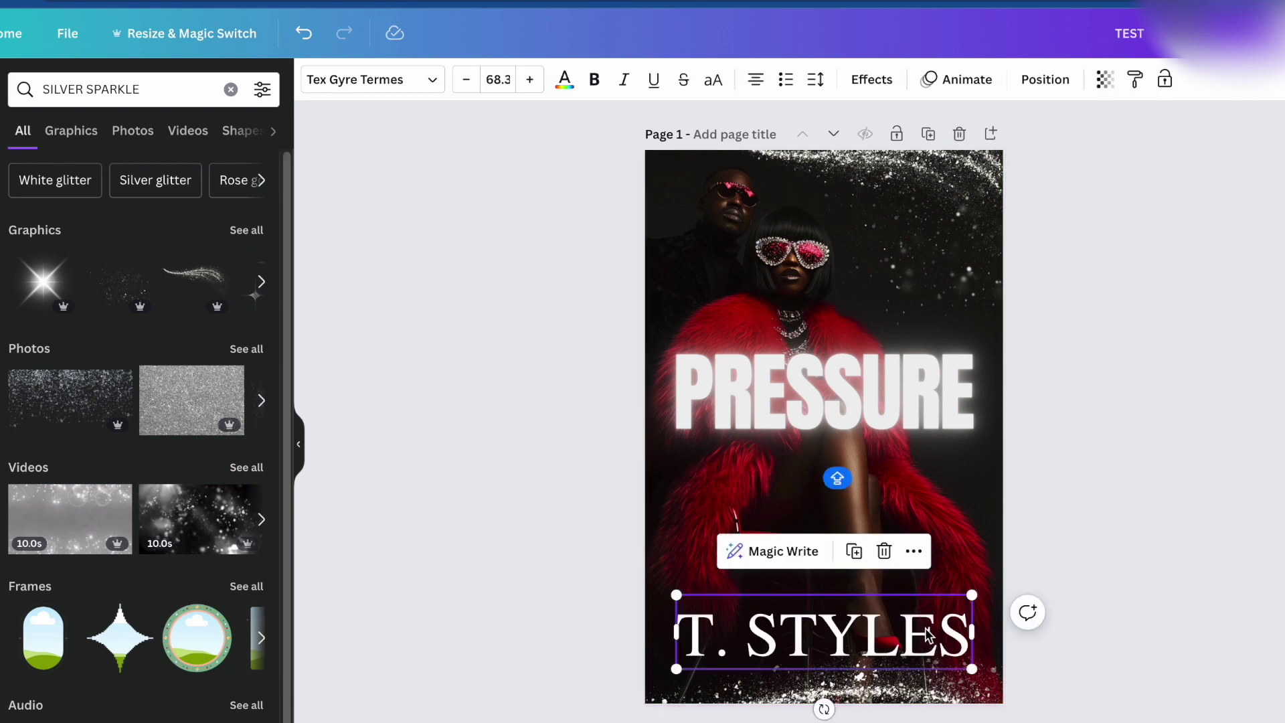
- Clear the pasted author name from its text box
left_click(1119, 594)
double_click(871, 641)
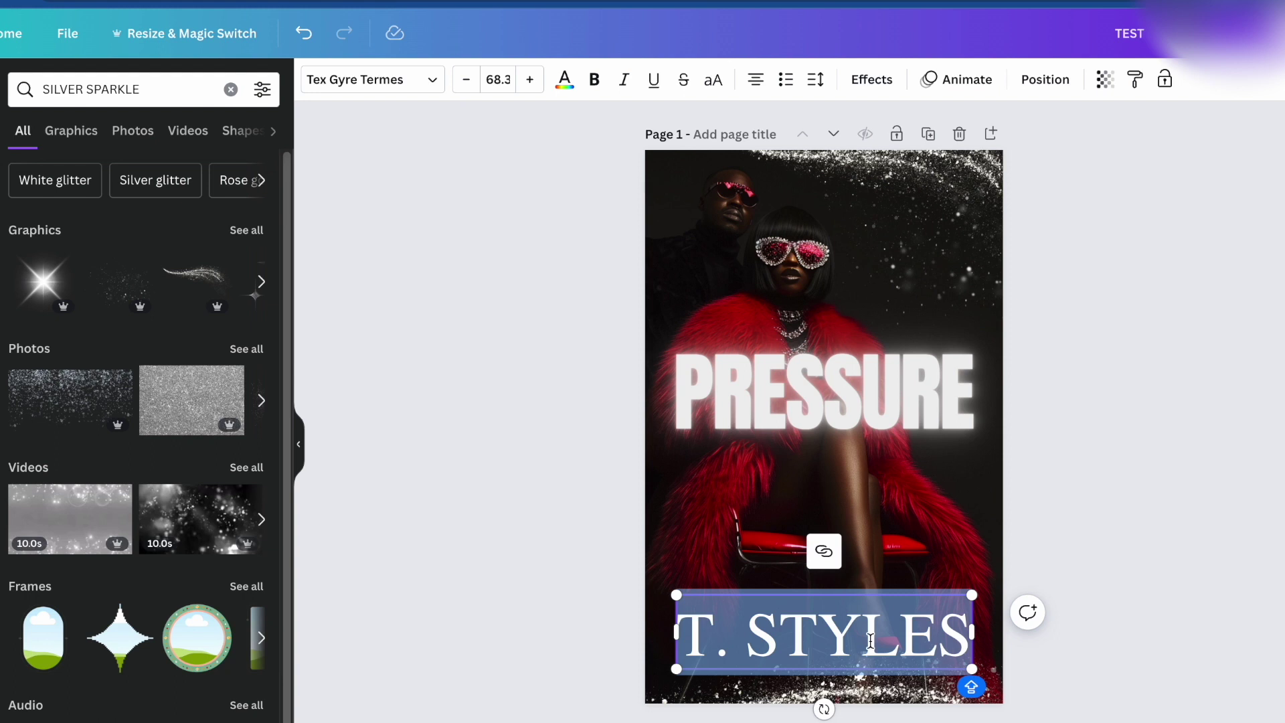
key("BackSpace")
left_click(397, 83)
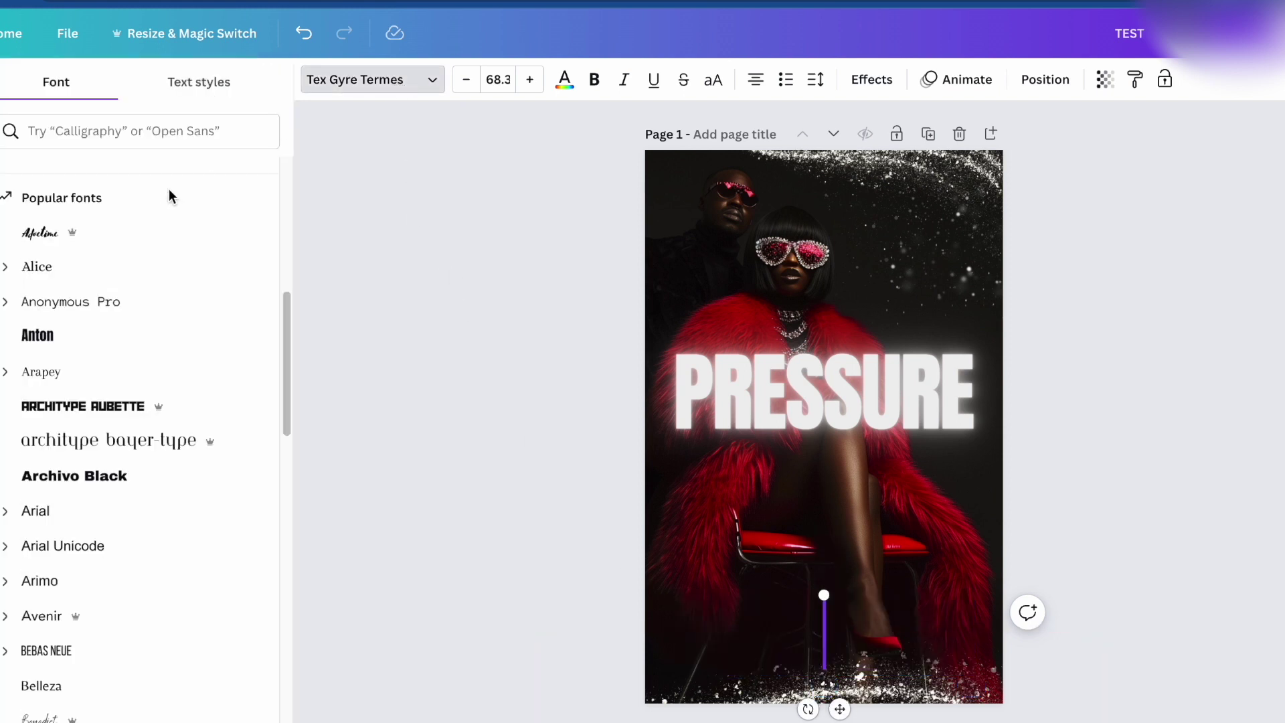
left_click(142, 127)
type("TE")
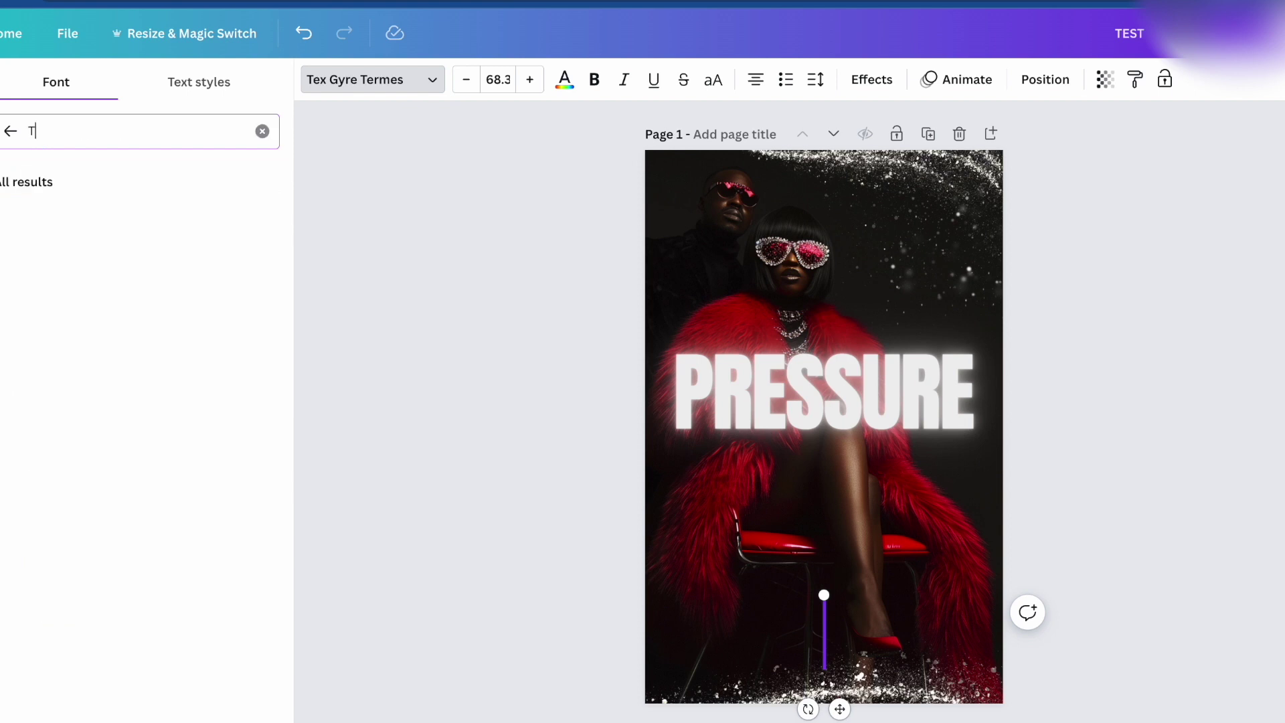
left_click(262, 131)
key("Escape")
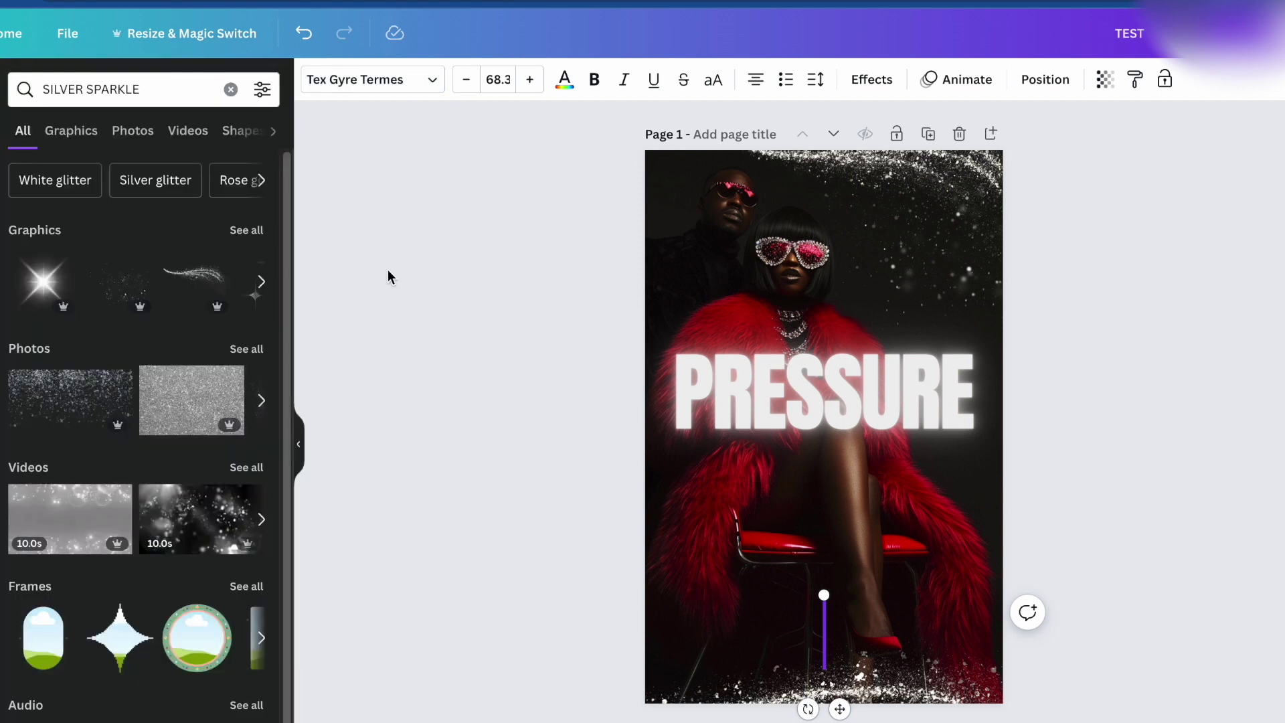
left_click(379, 99)
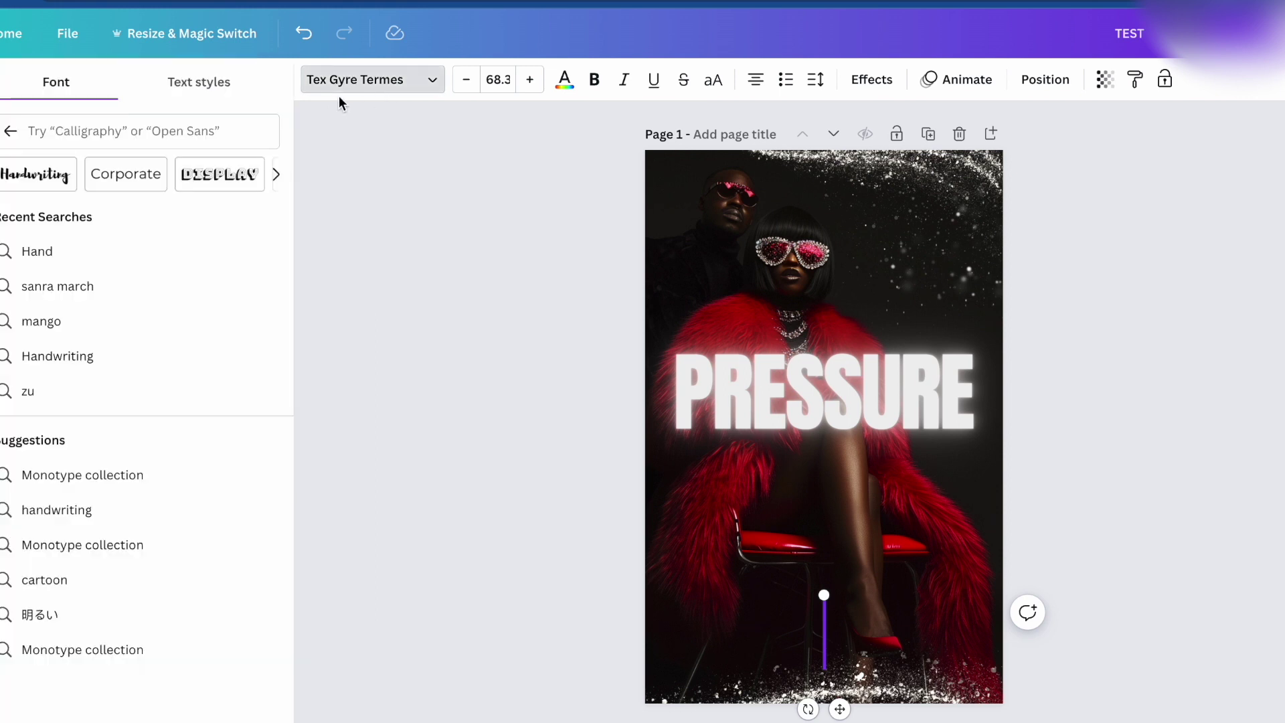
key("Escape")
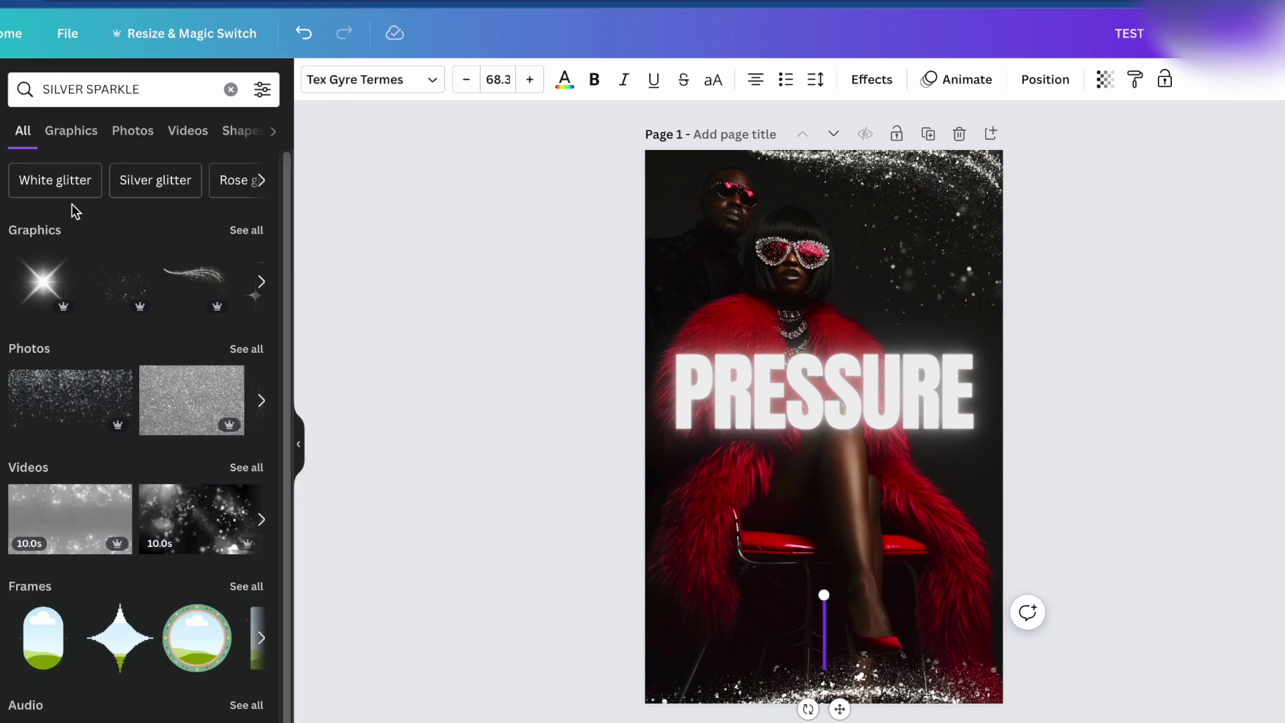
- Add a text box, place it centred below the red chair, and reposition the PRESSURE title across the red coat
left_click(1, 189)
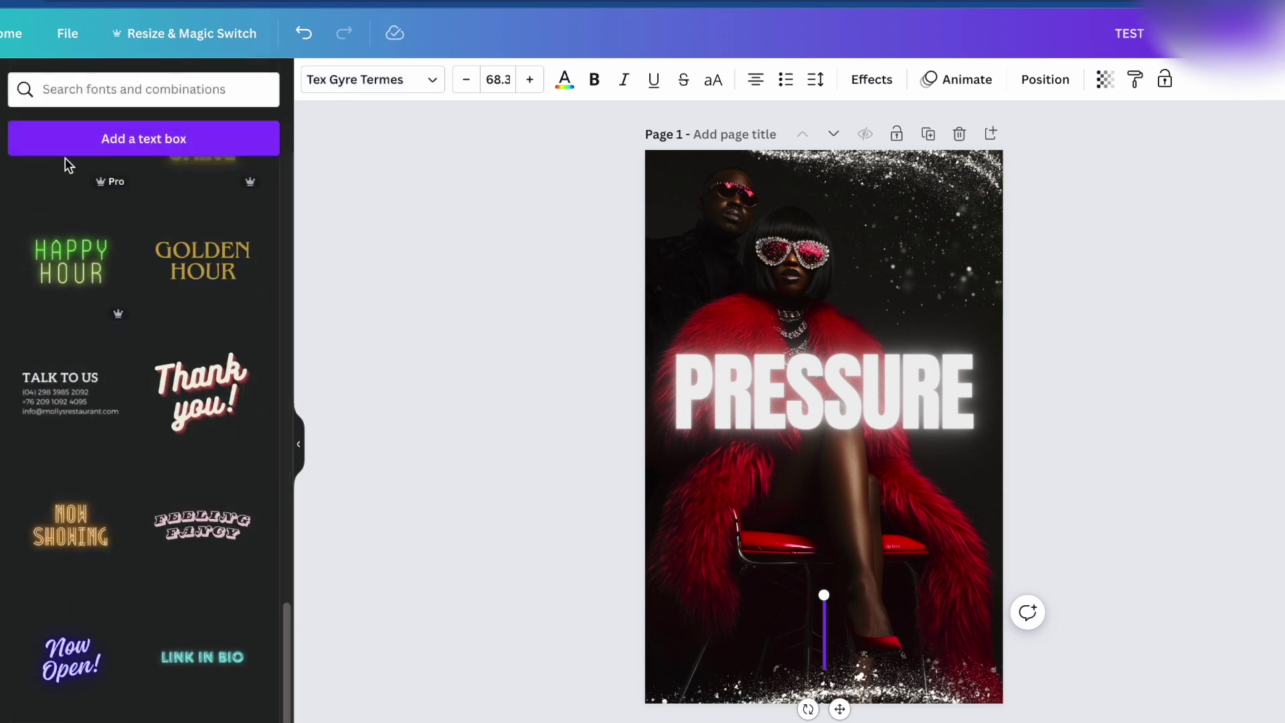
left_click(107, 139)
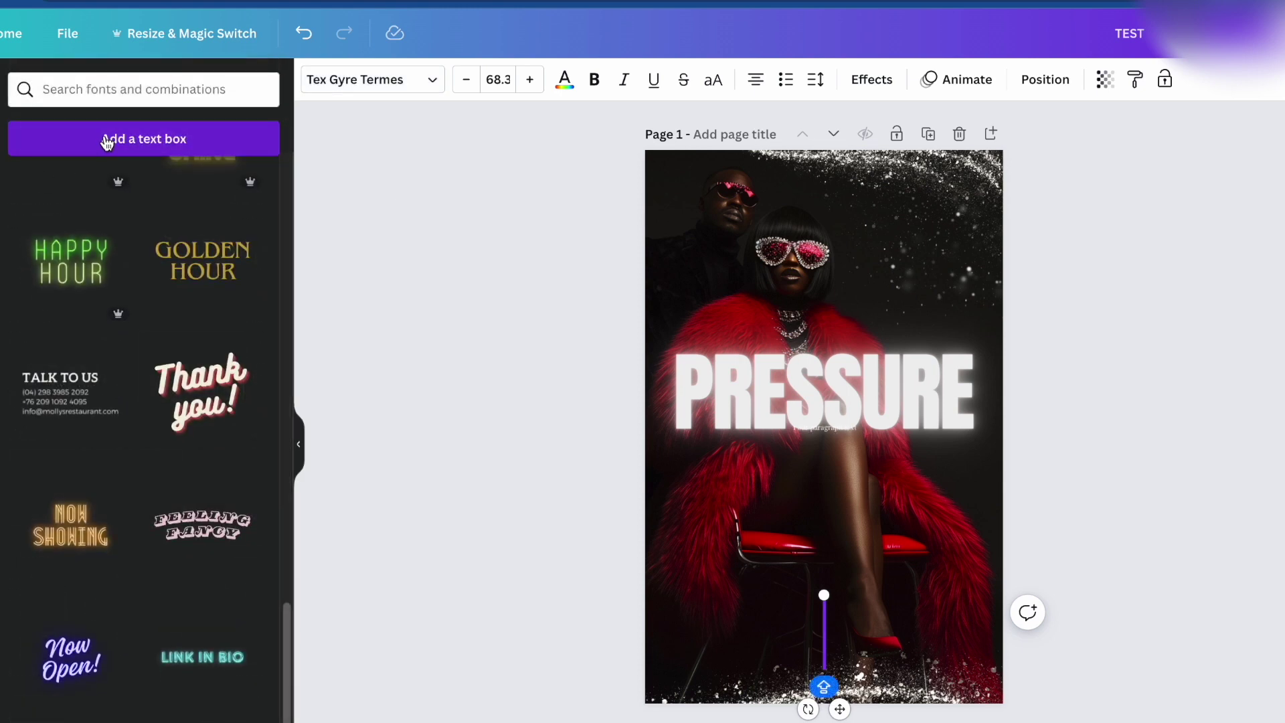
left_click(862, 436)
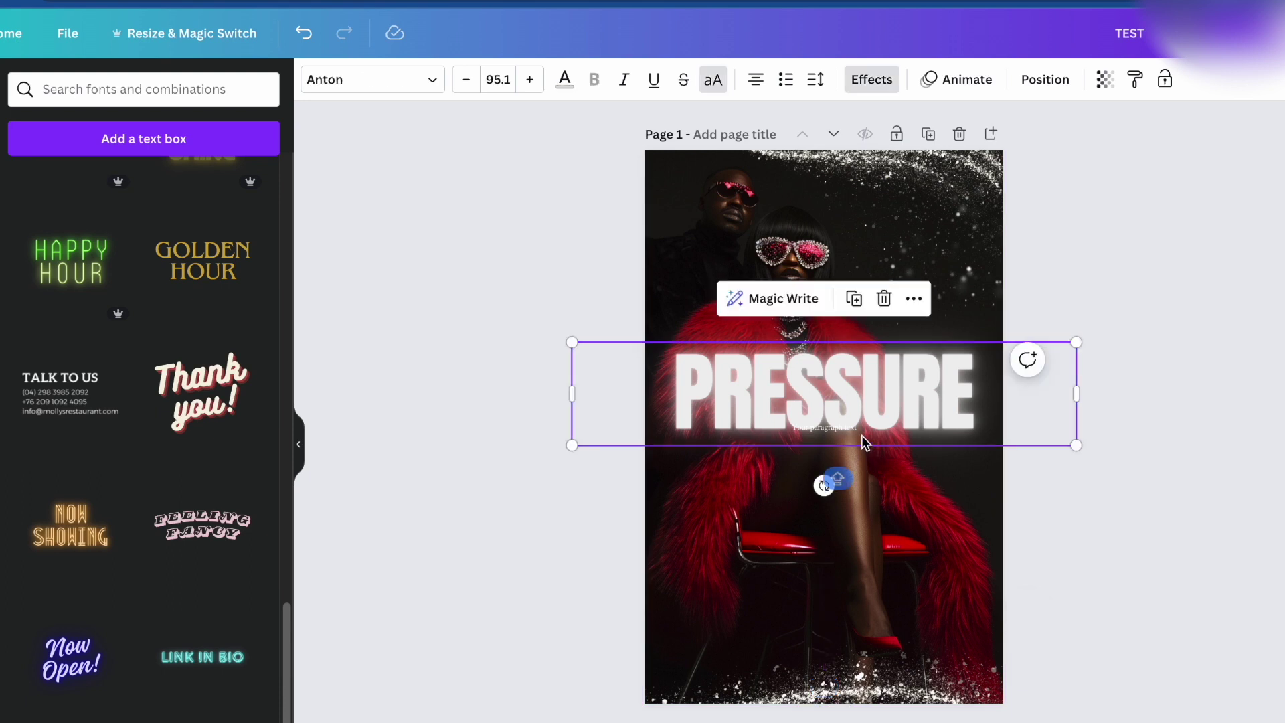
left_click_drag(861, 435, 841, 590)
left_click(842, 400)
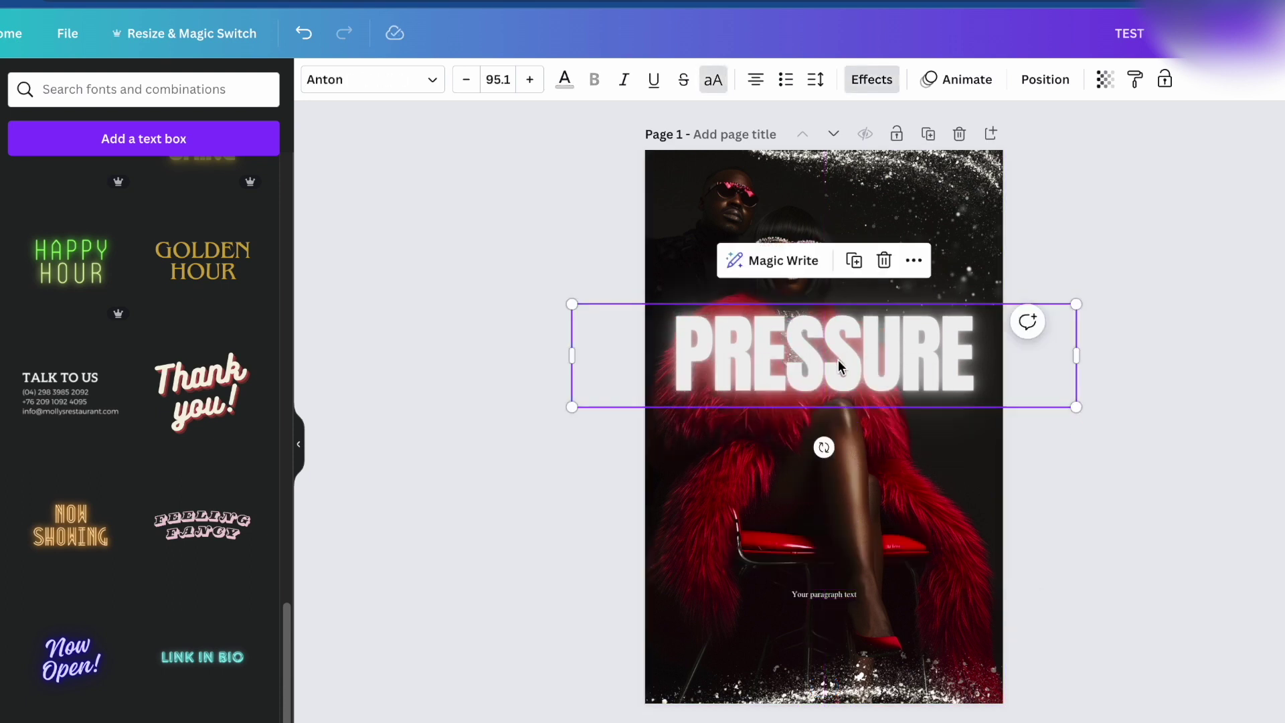
left_click_drag(839, 364, 839, 411)
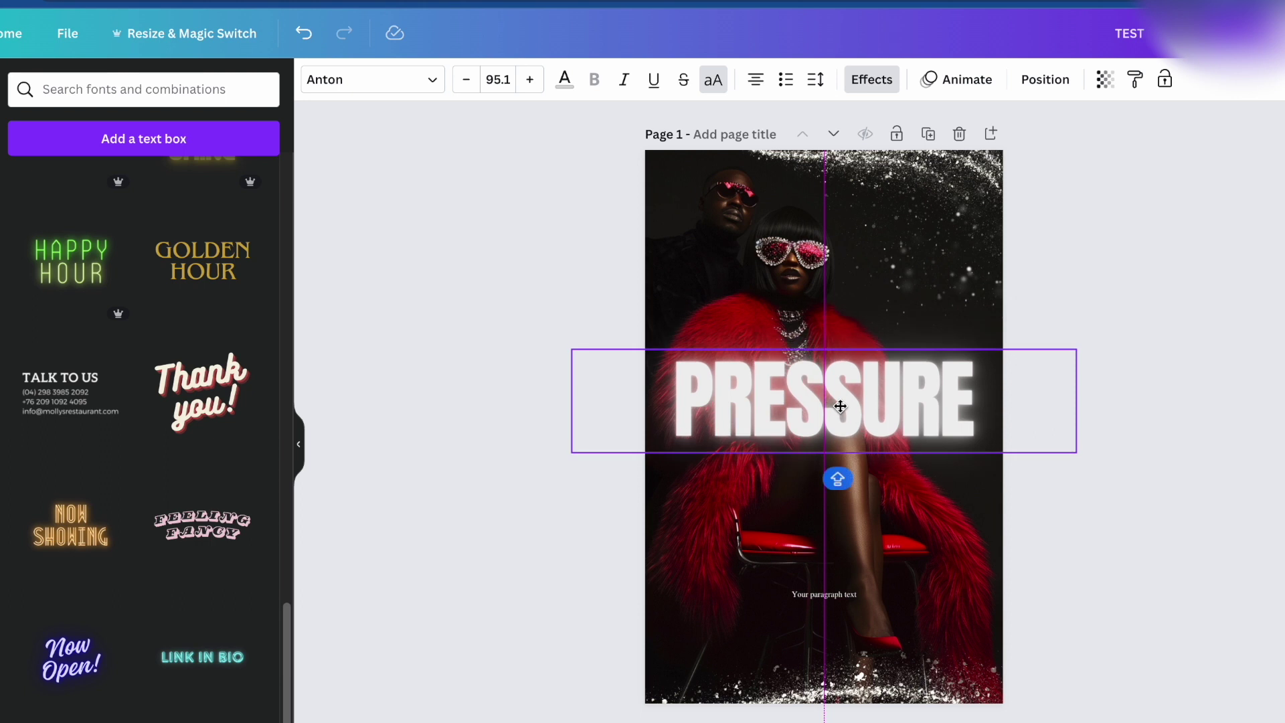
- Clear the placeholder text in the new text box and set its font size to 42
left_click(811, 593)
left_click(429, 86)
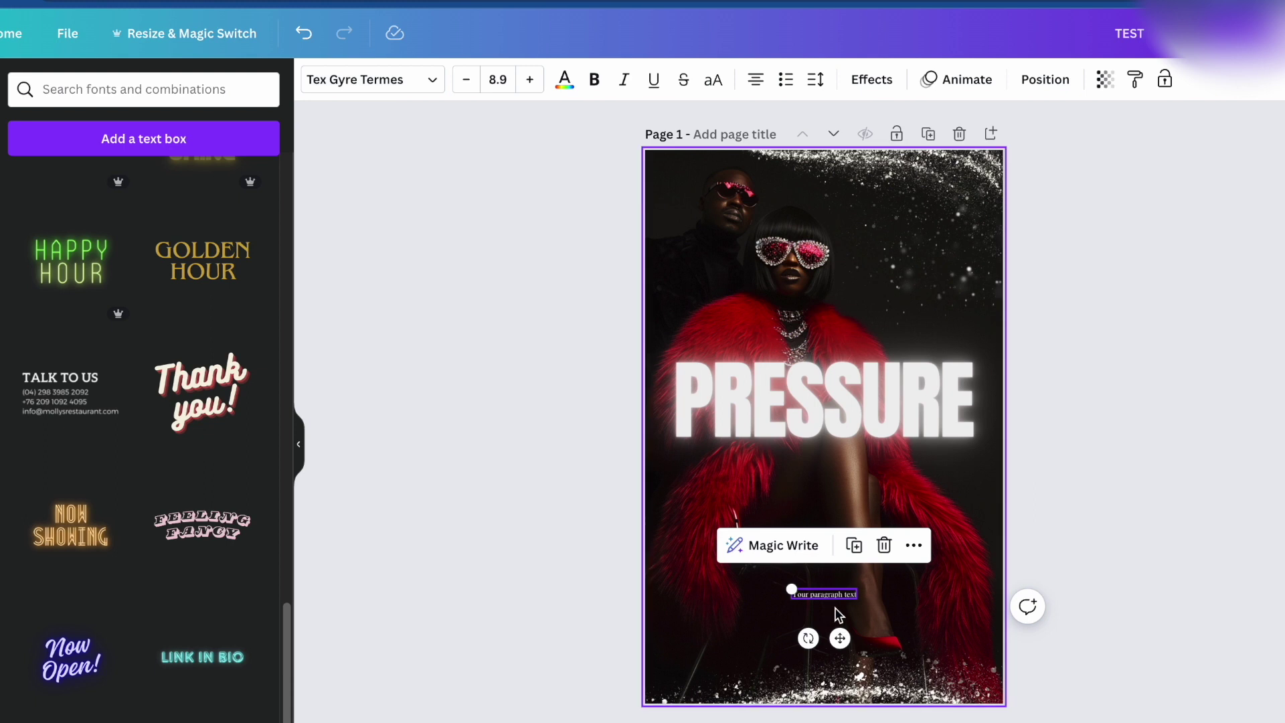
double_click(829, 595)
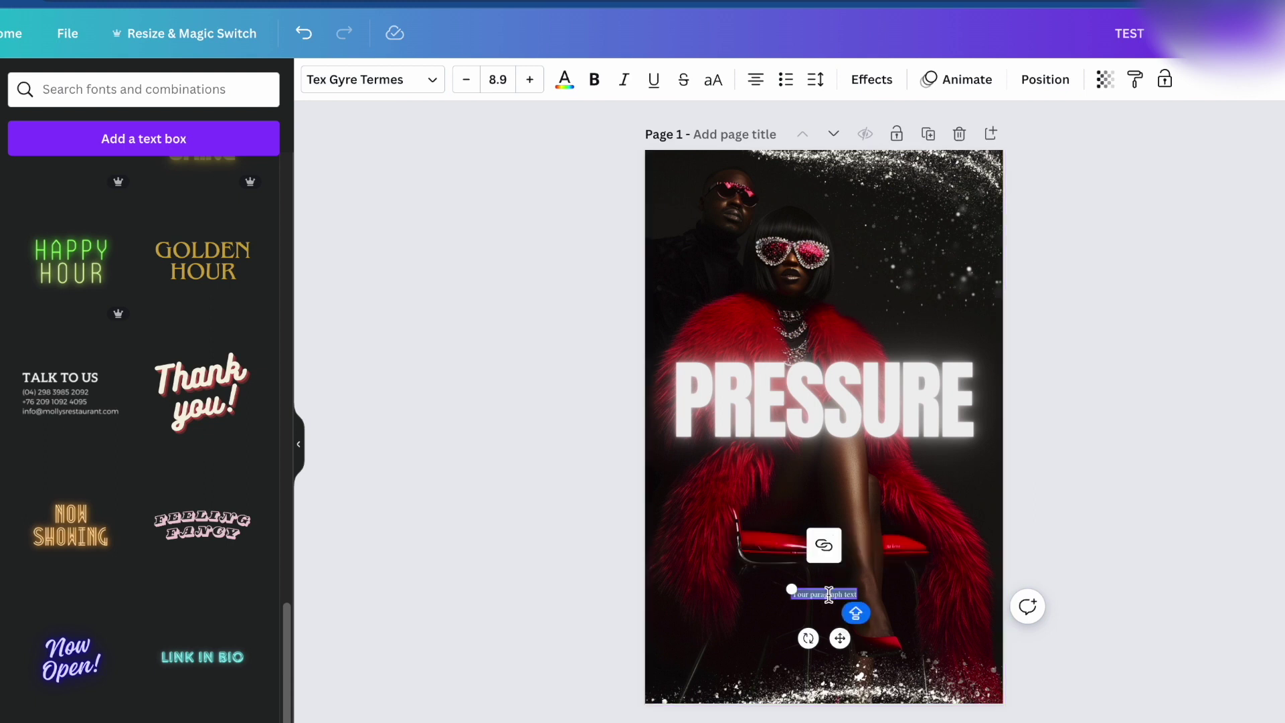
key("BackSpace")
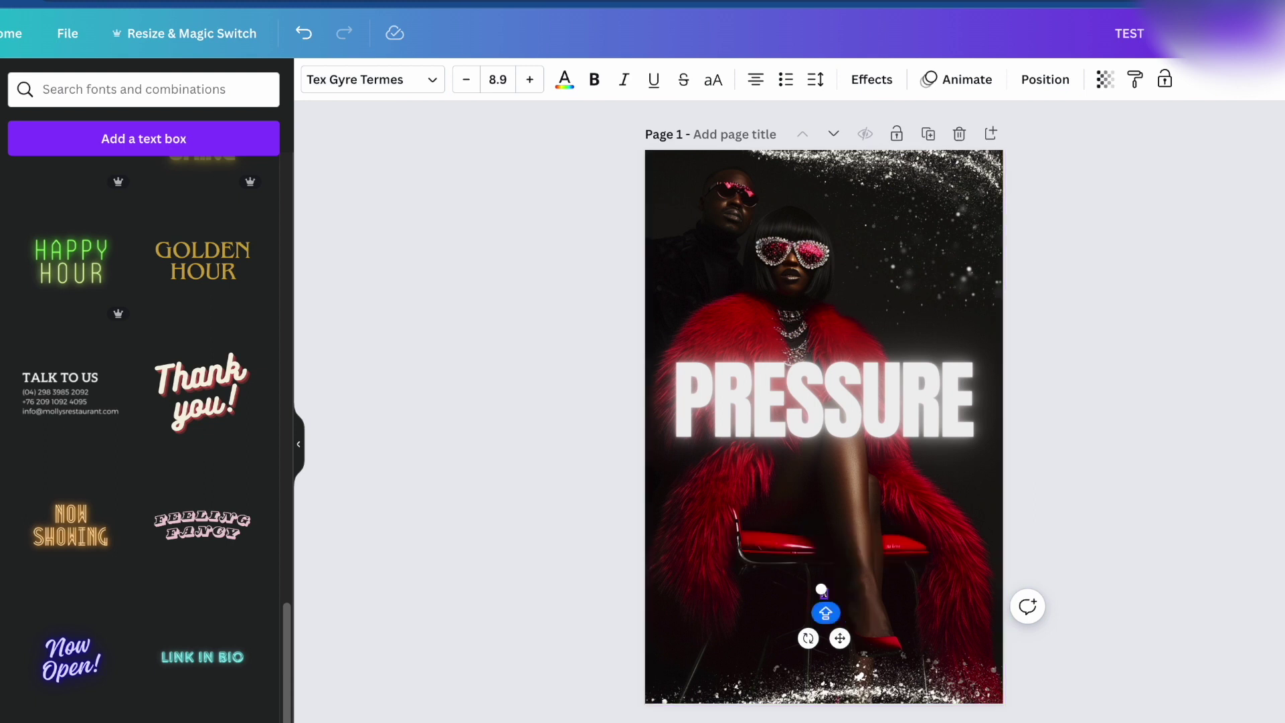
left_click(530, 80)
left_click(503, 79)
left_click(516, 544)
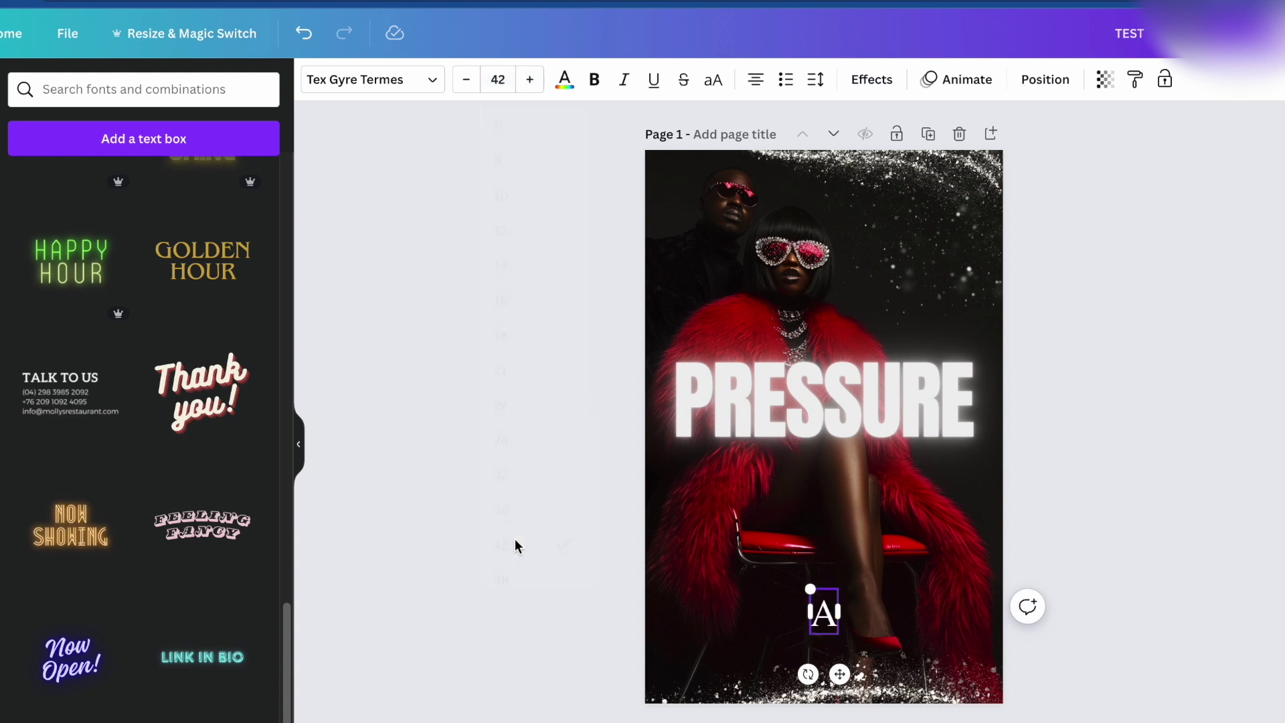
- Enter the author's name in capitals, with an initial and surname, in the text box below the chair
double_click(821, 611)
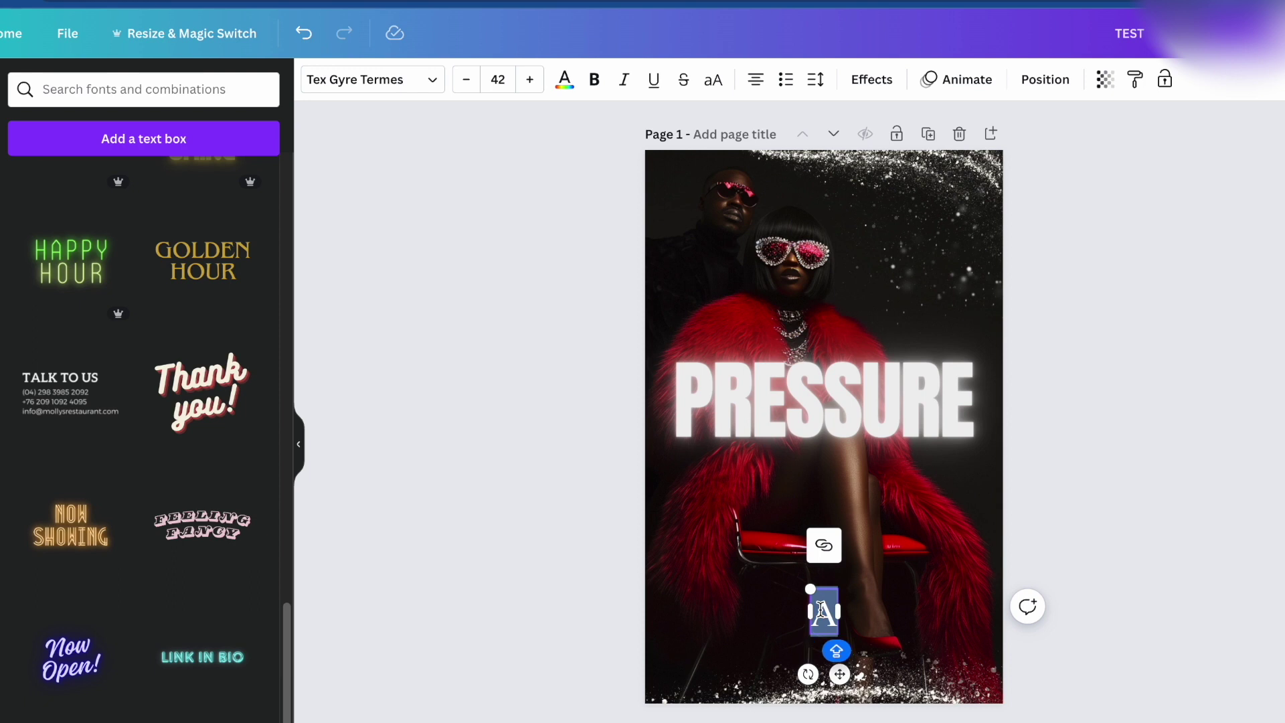
key("BackSpace")
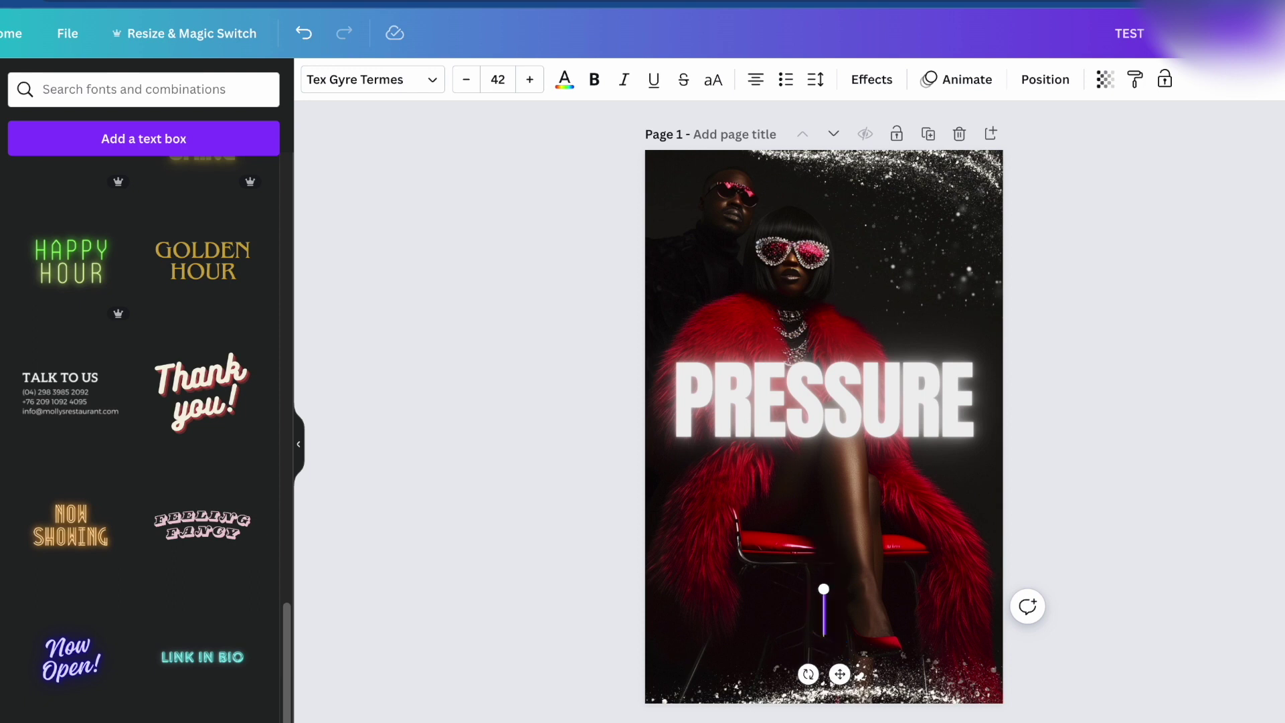
type("VEE")
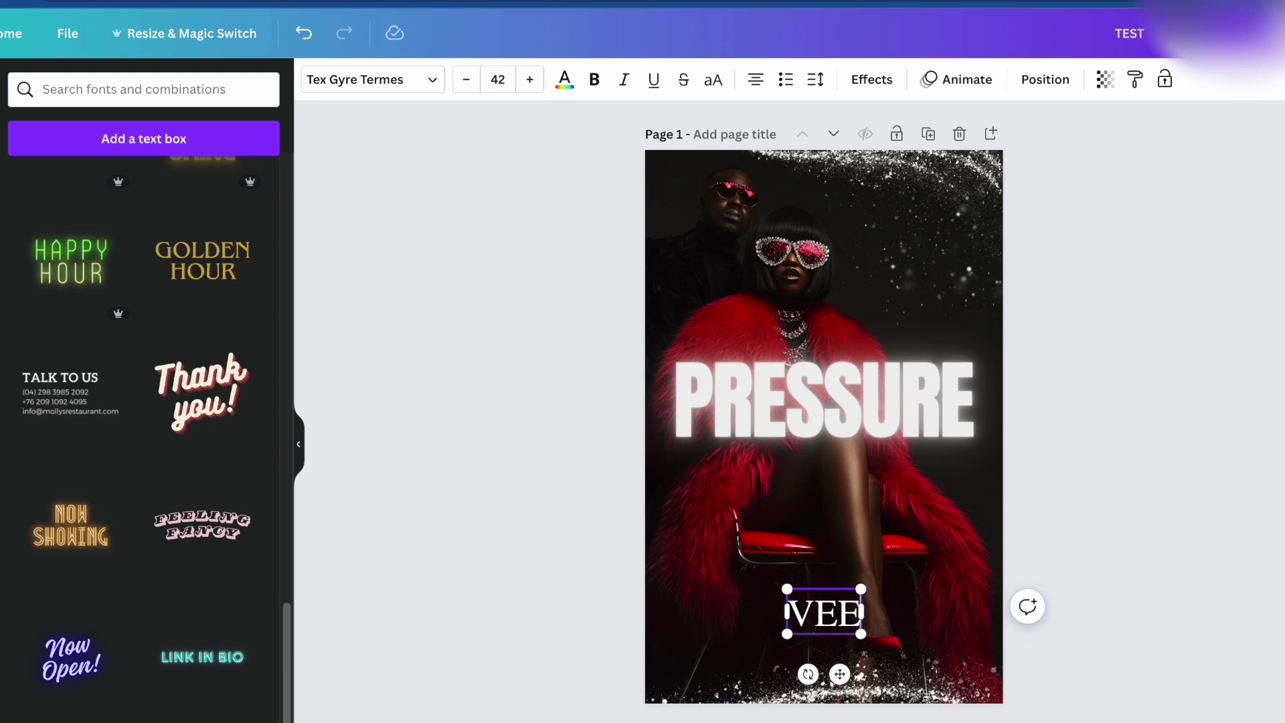
key("BackSpace")
key("BackSpace")
type(". M")
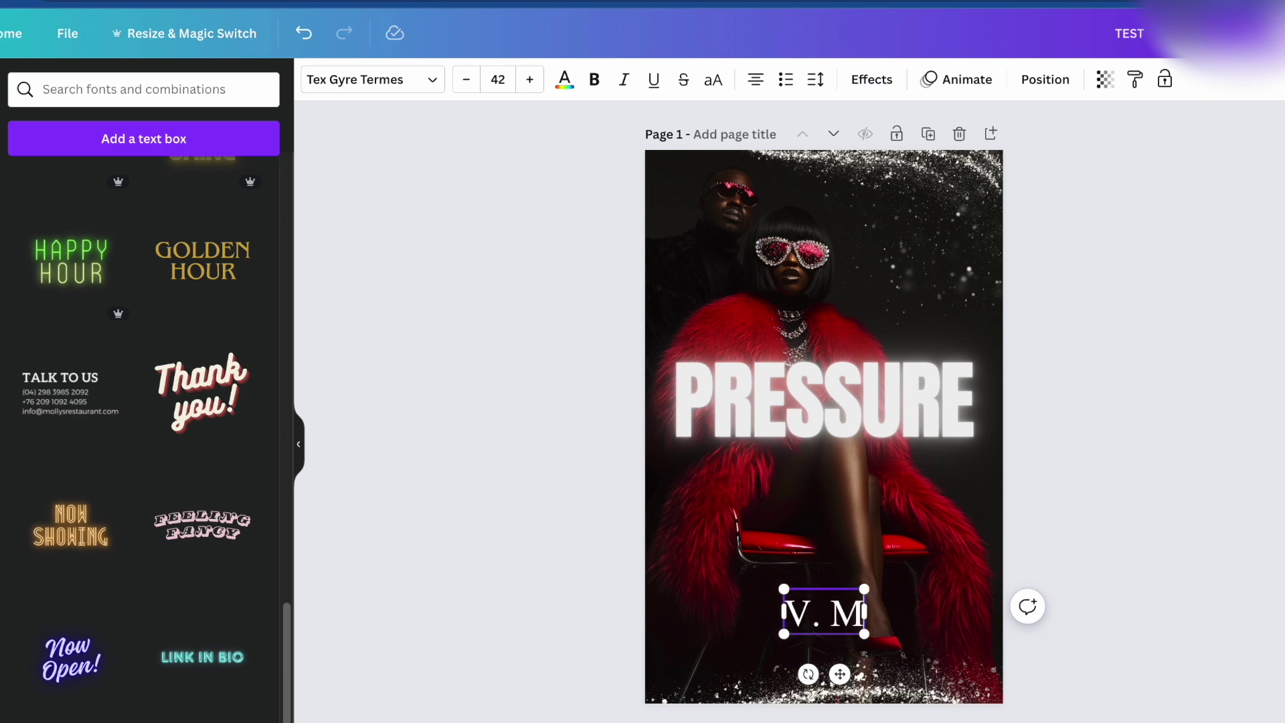
type("ONAY")
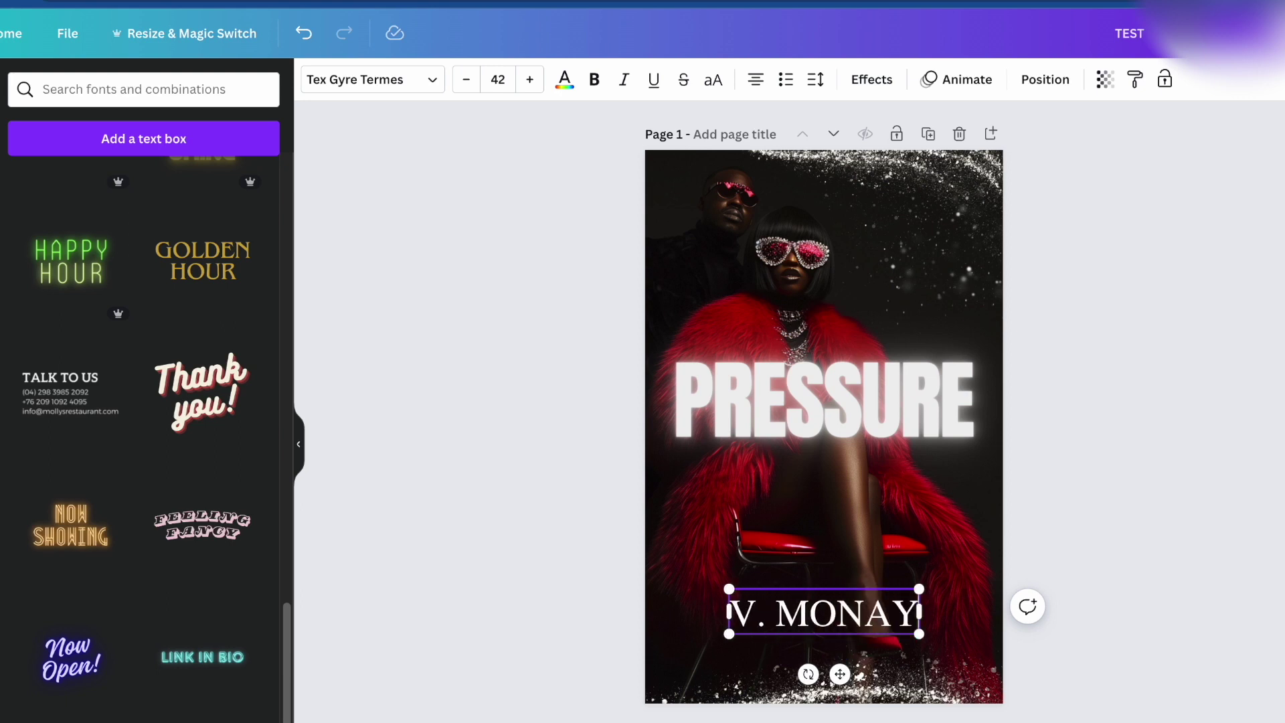
left_click(1010, 502)
left_click(919, 613)
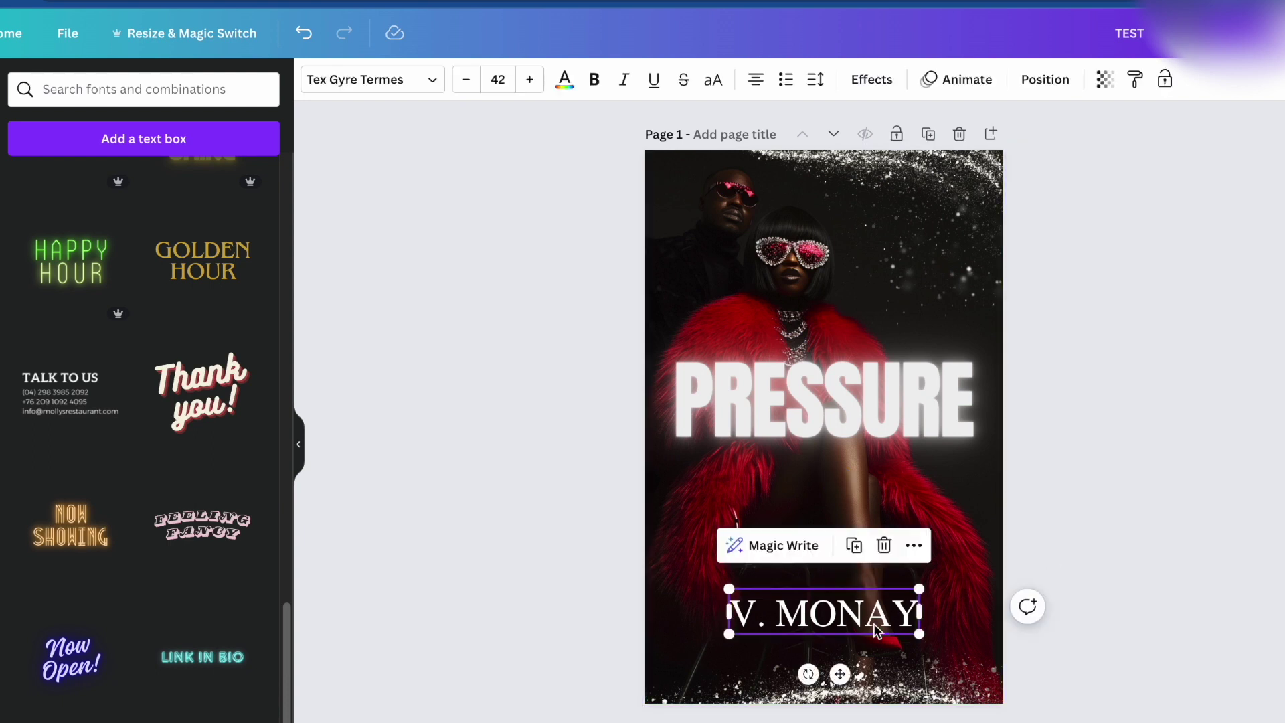
- Enlarge the author's name to a font size of about 62.3 on one line and centre it below the red chair
left_click(495, 79)
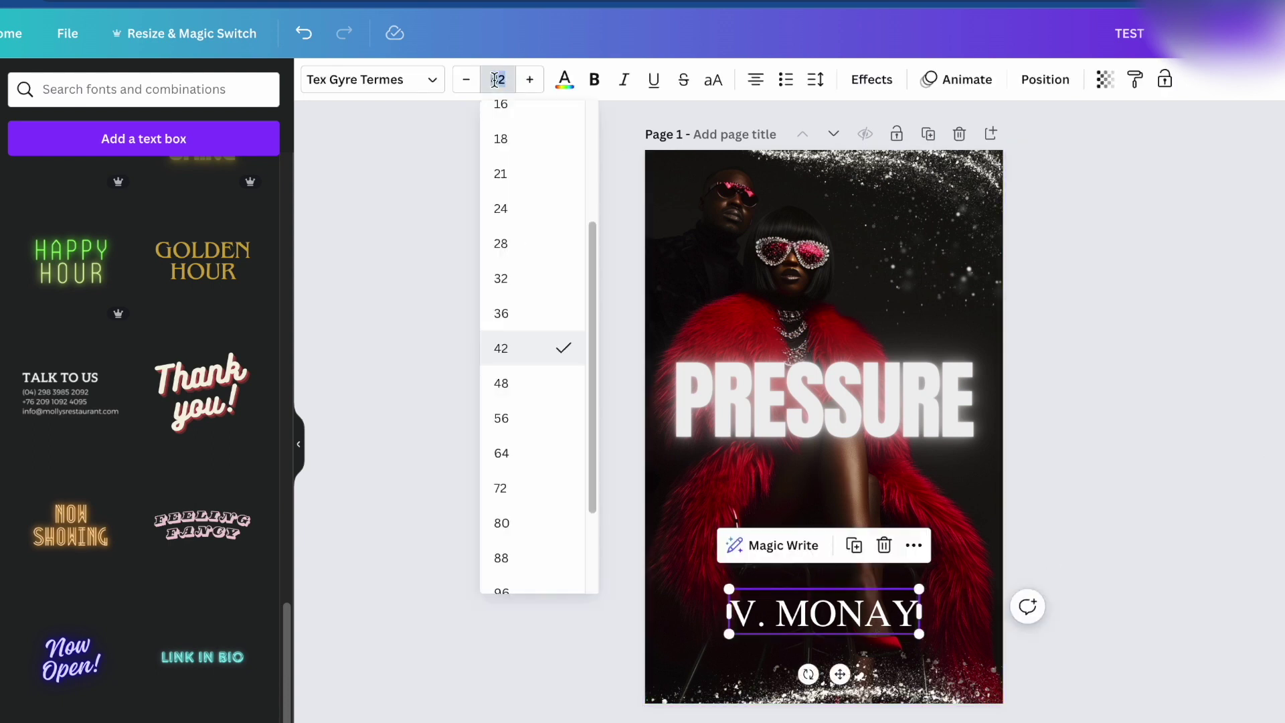
left_click(518, 530)
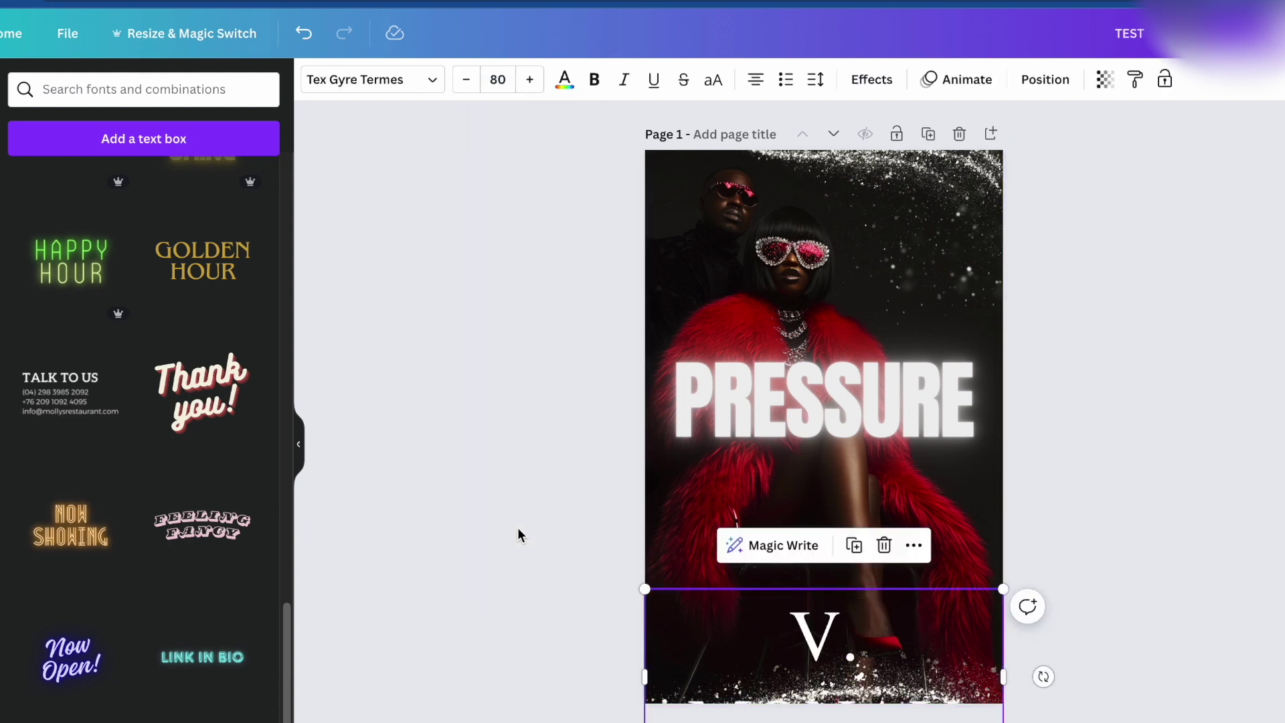
left_click_drag(935, 643, 925, 503)
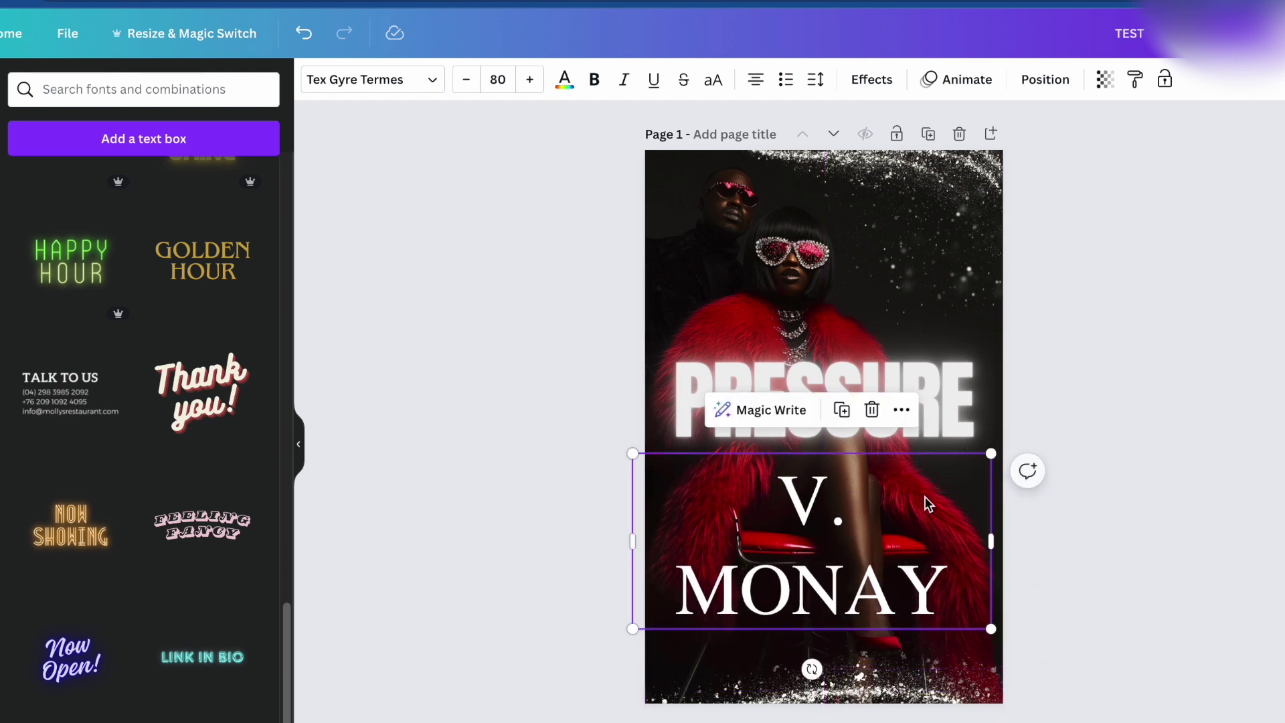
left_click_drag(994, 539, 940, 529)
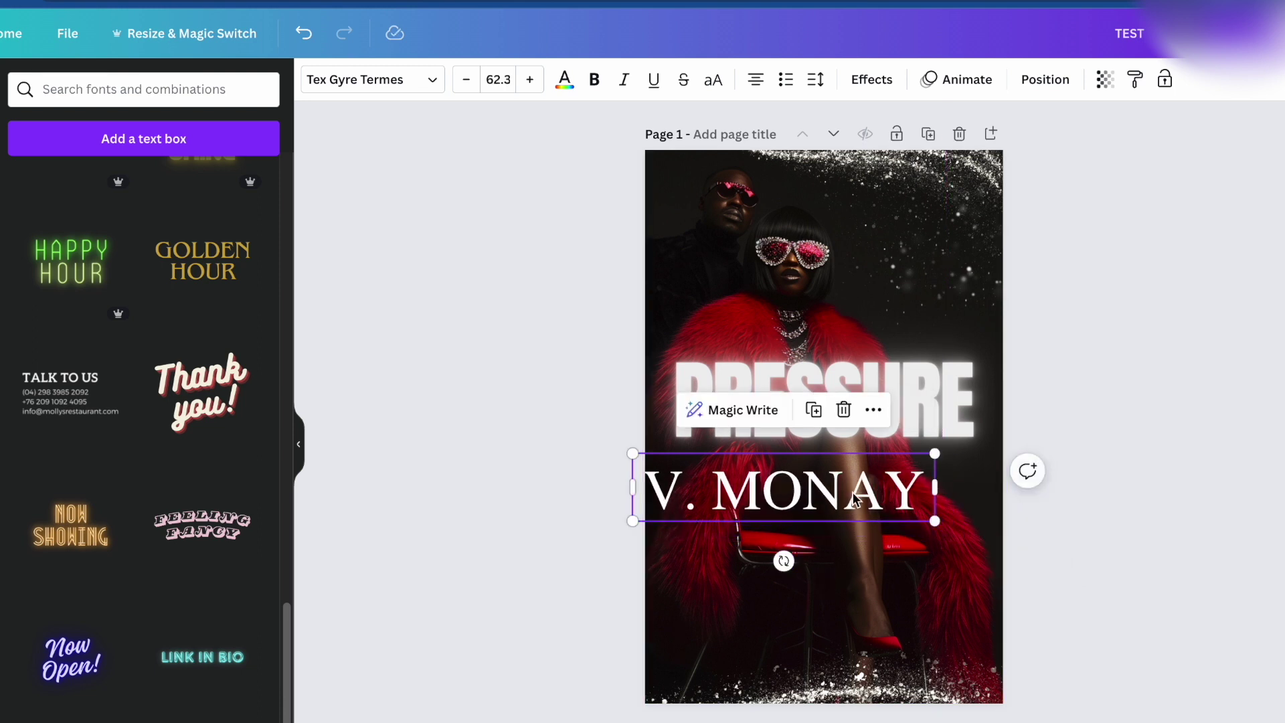
left_click_drag(858, 499, 890, 618)
left_click(1084, 485)
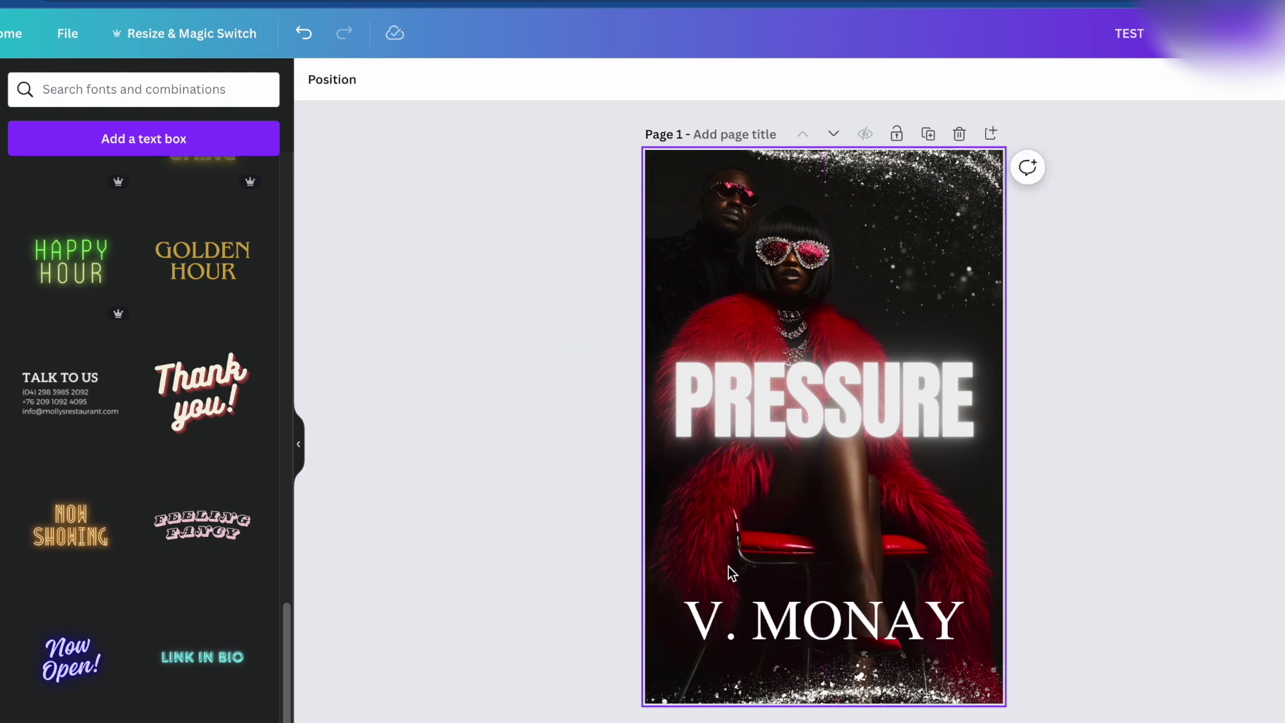
- Try brown, red and beige photo colours on the author's name, ending with a solid medium grey
left_click(731, 612)
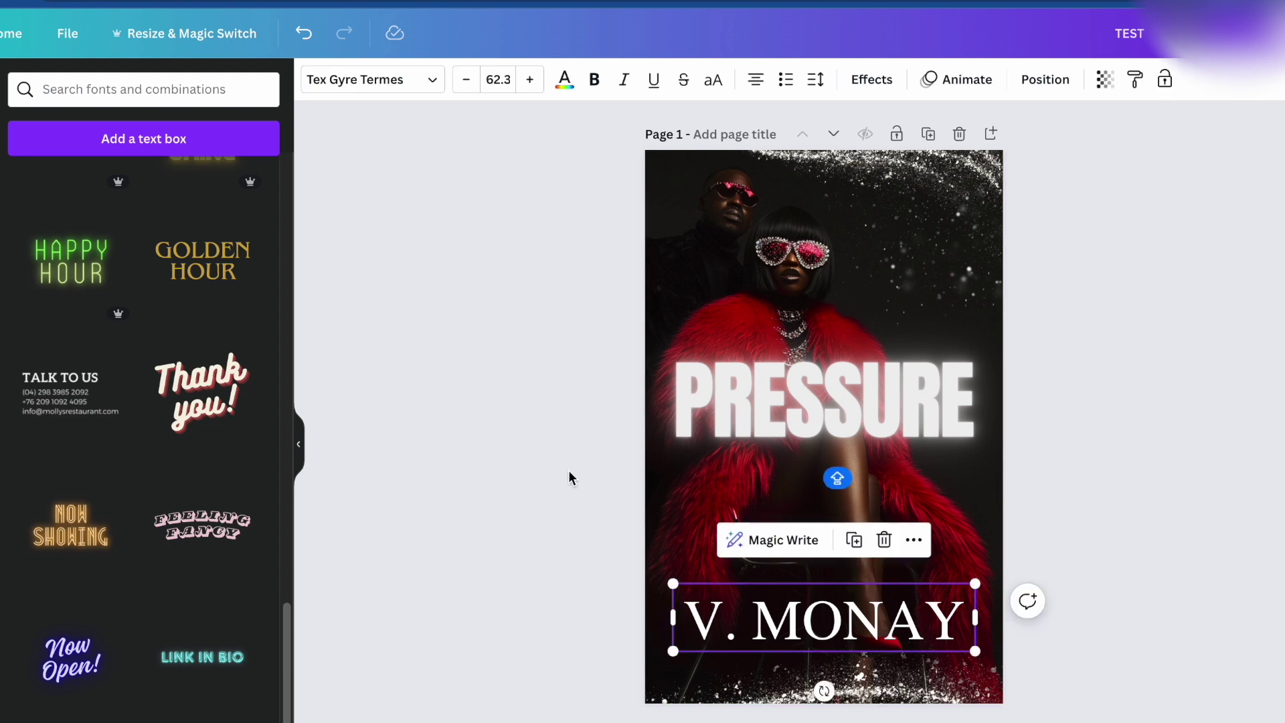
left_click(563, 90)
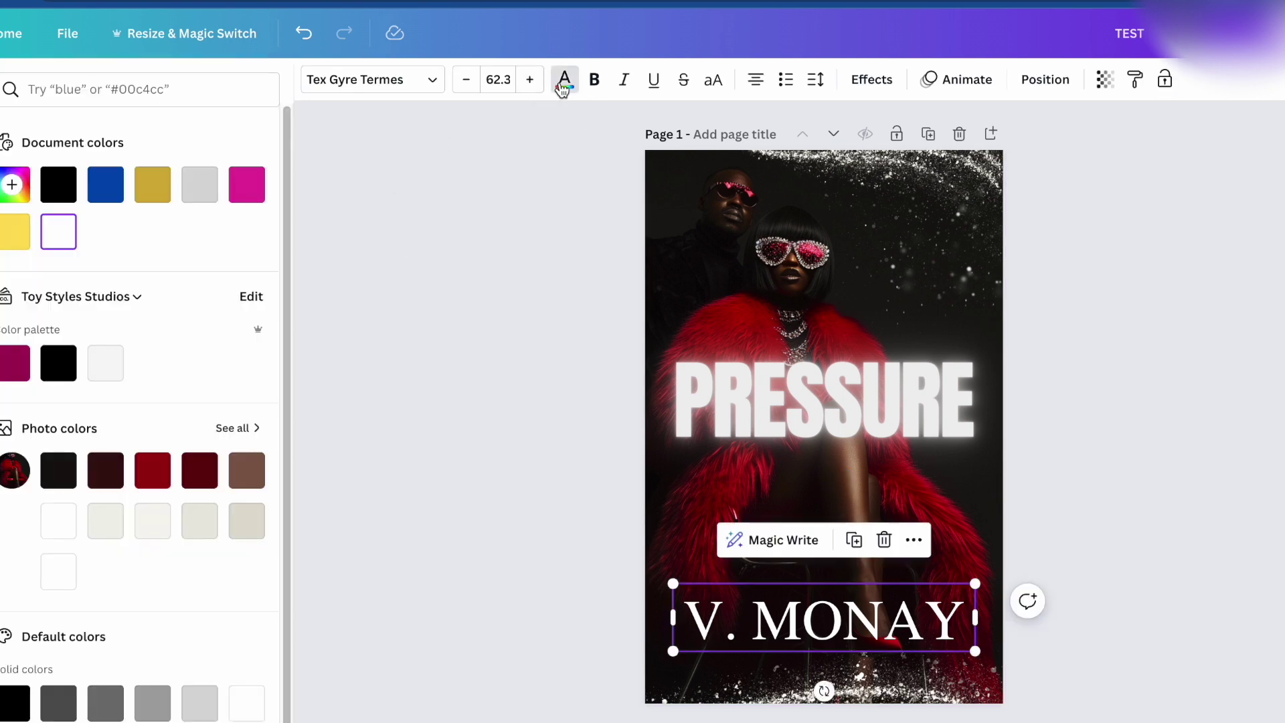
left_click(257, 472)
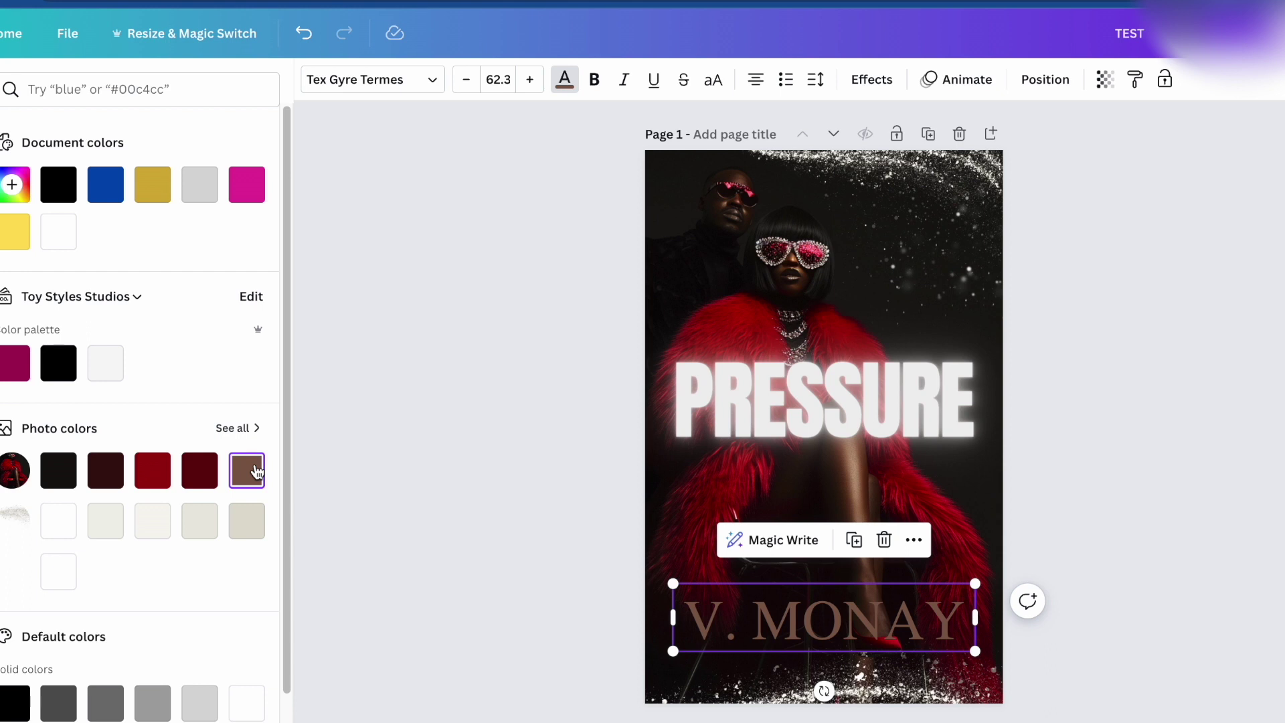
left_click(206, 475)
left_click(150, 480)
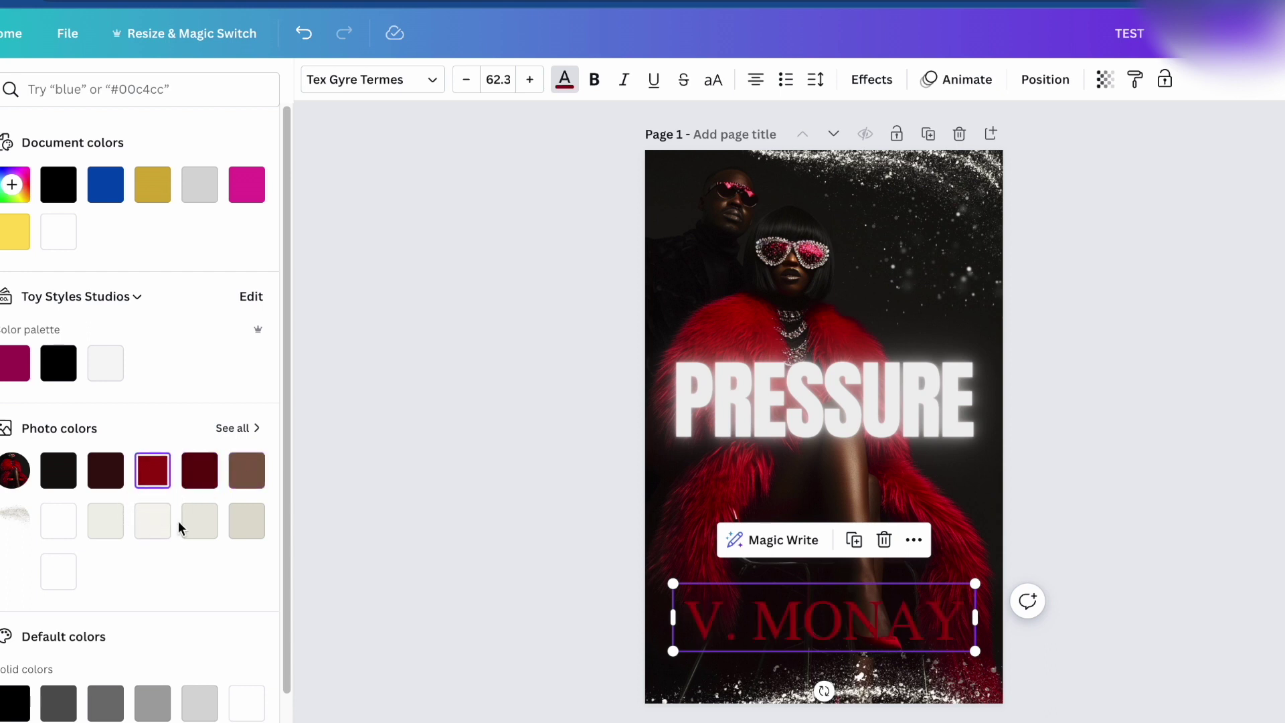
left_click(192, 532)
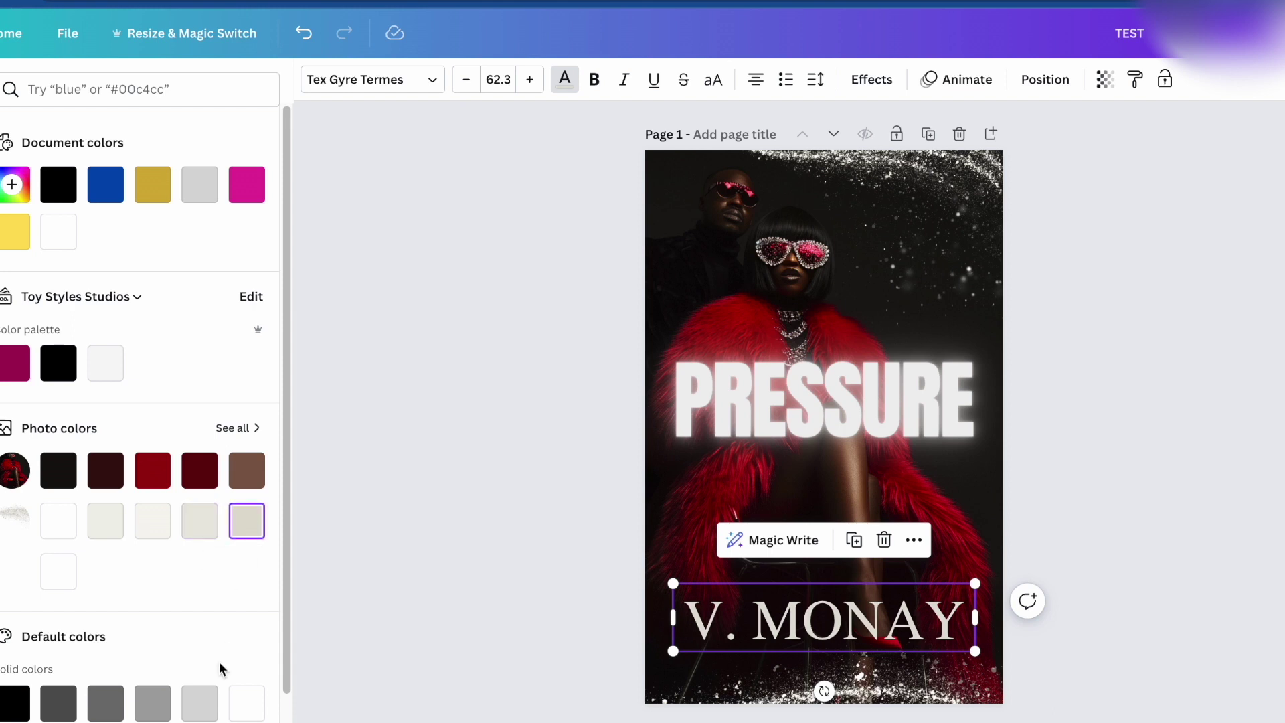
left_click(160, 704)
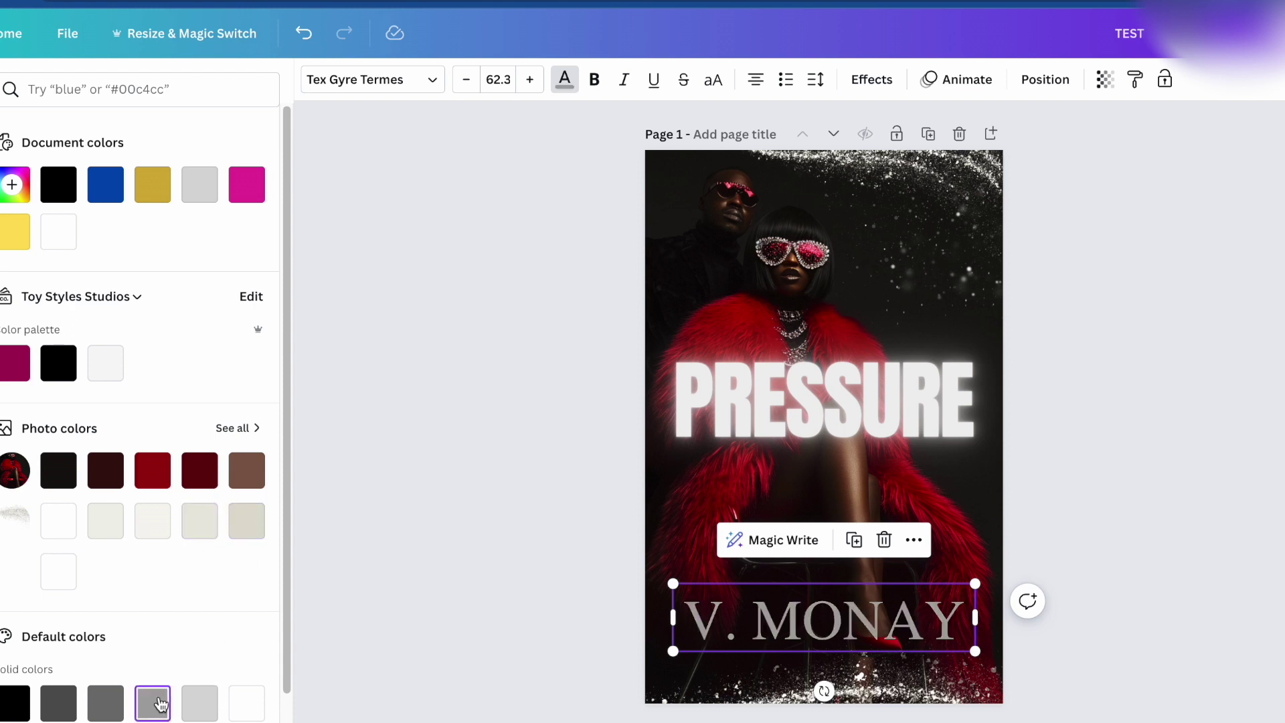
key("Escape")
left_click(1190, 309)
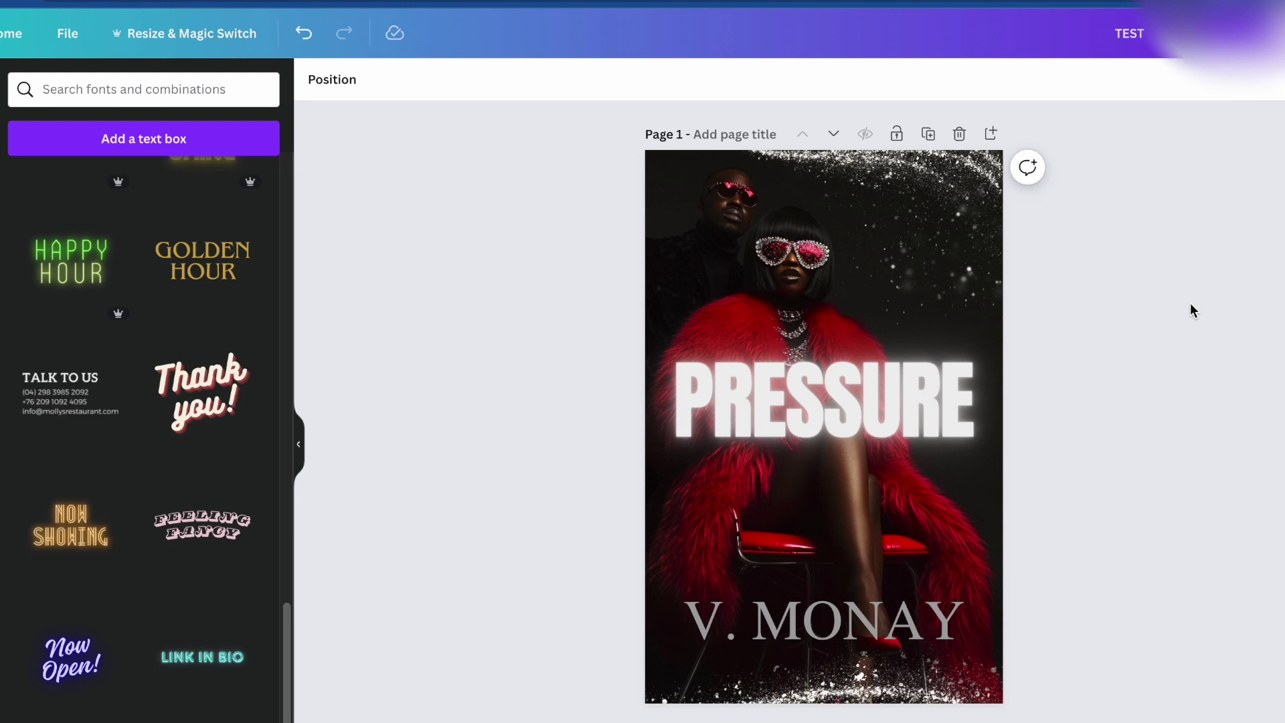
- Apply the Neon text effect to the author's name
left_click(889, 604)
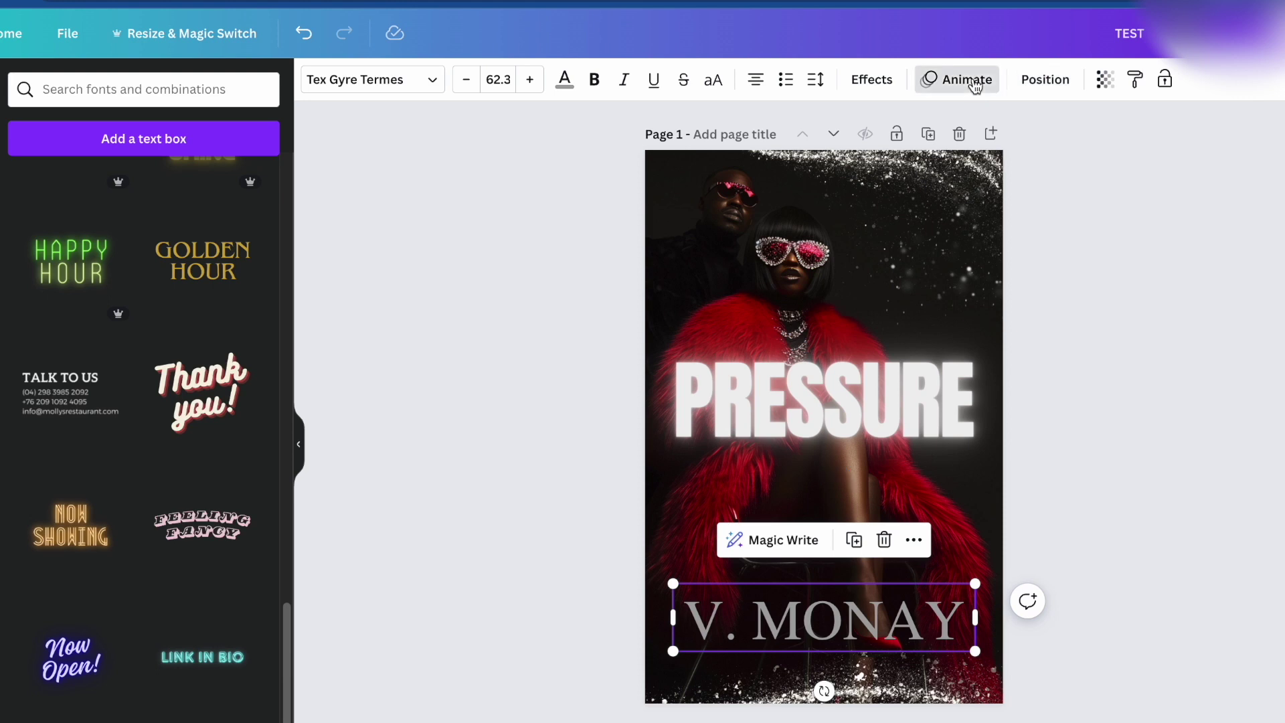
left_click(944, 87)
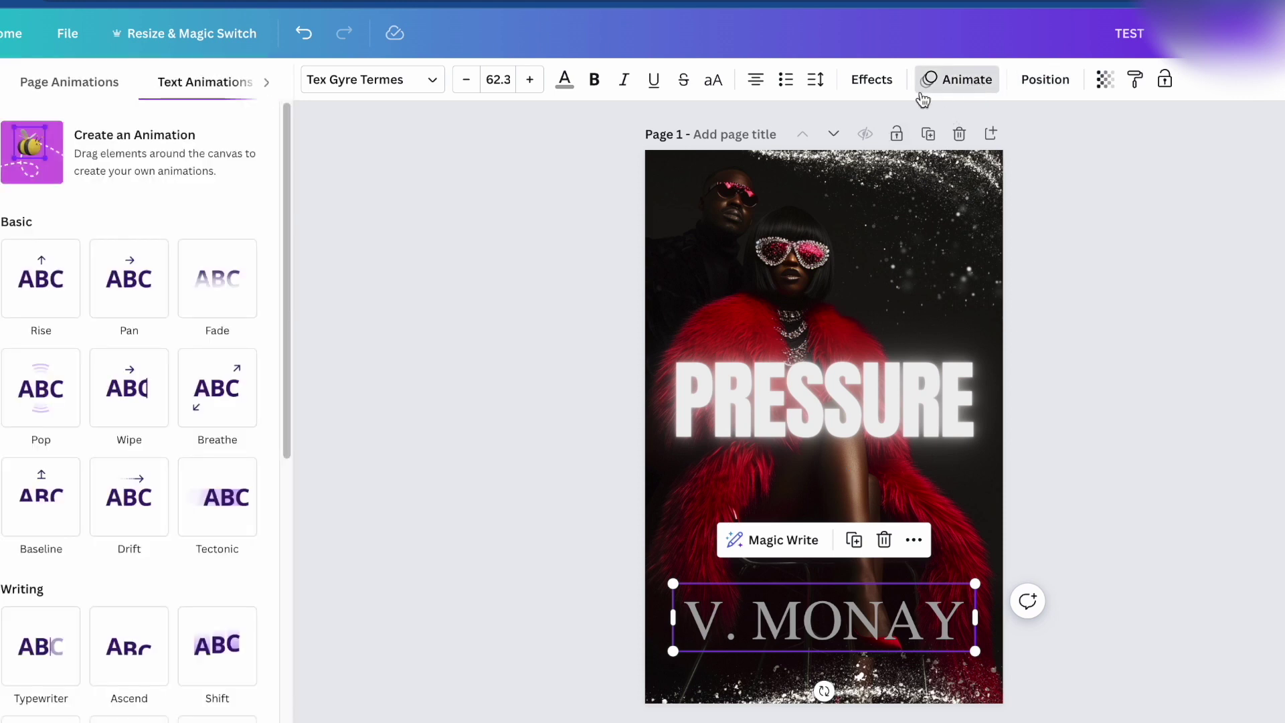
left_click(887, 85)
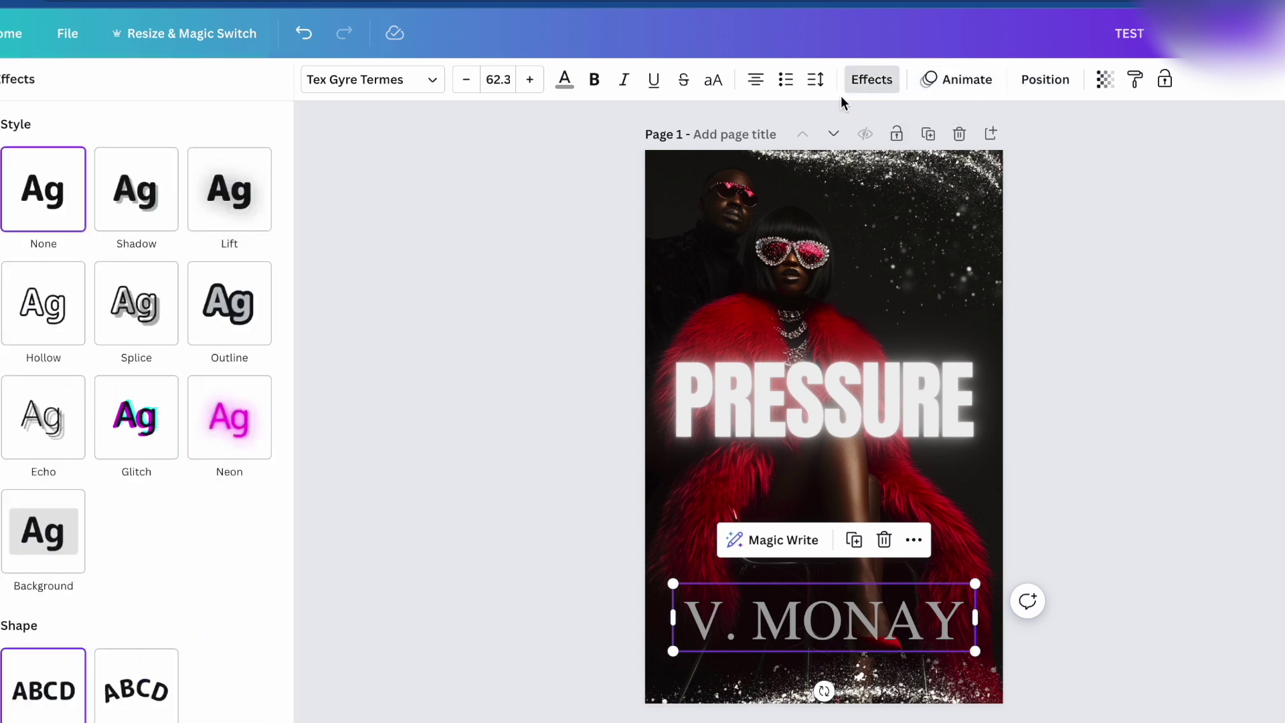
left_click(218, 416)
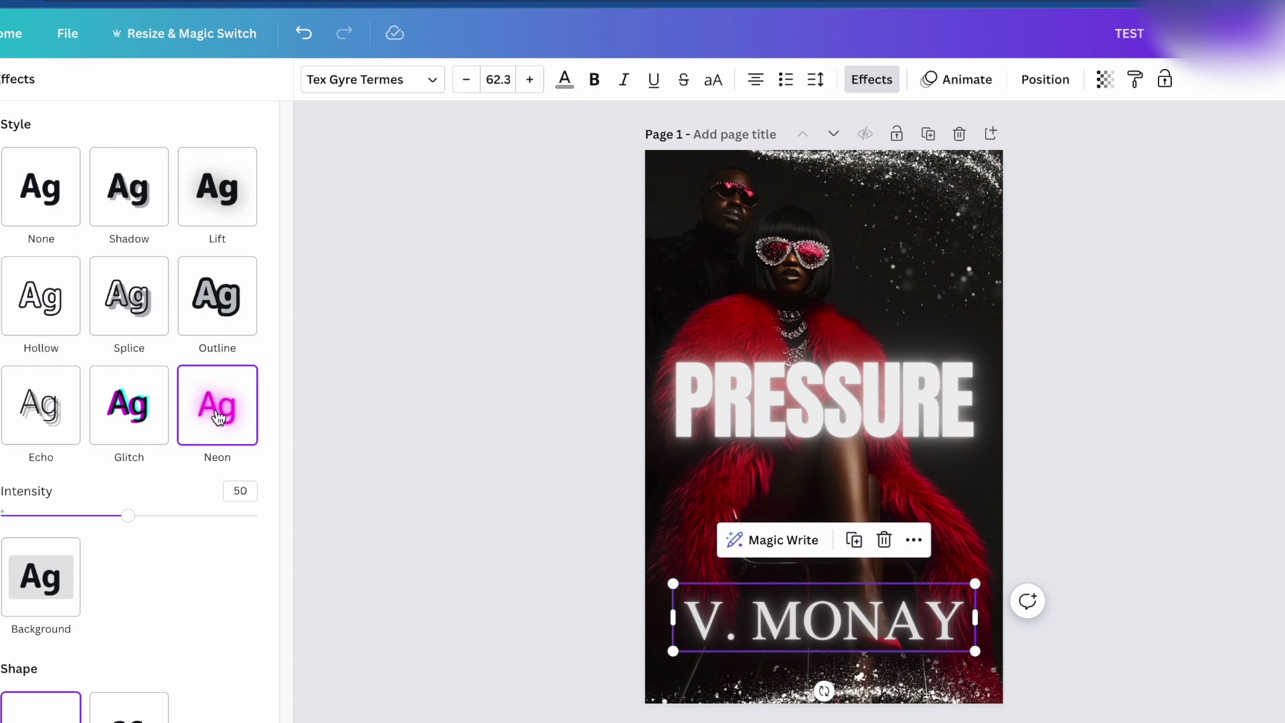
- Try gold, beige and dark grey on the glowing author's name, and set its text colour to solid black
left_click(567, 92)
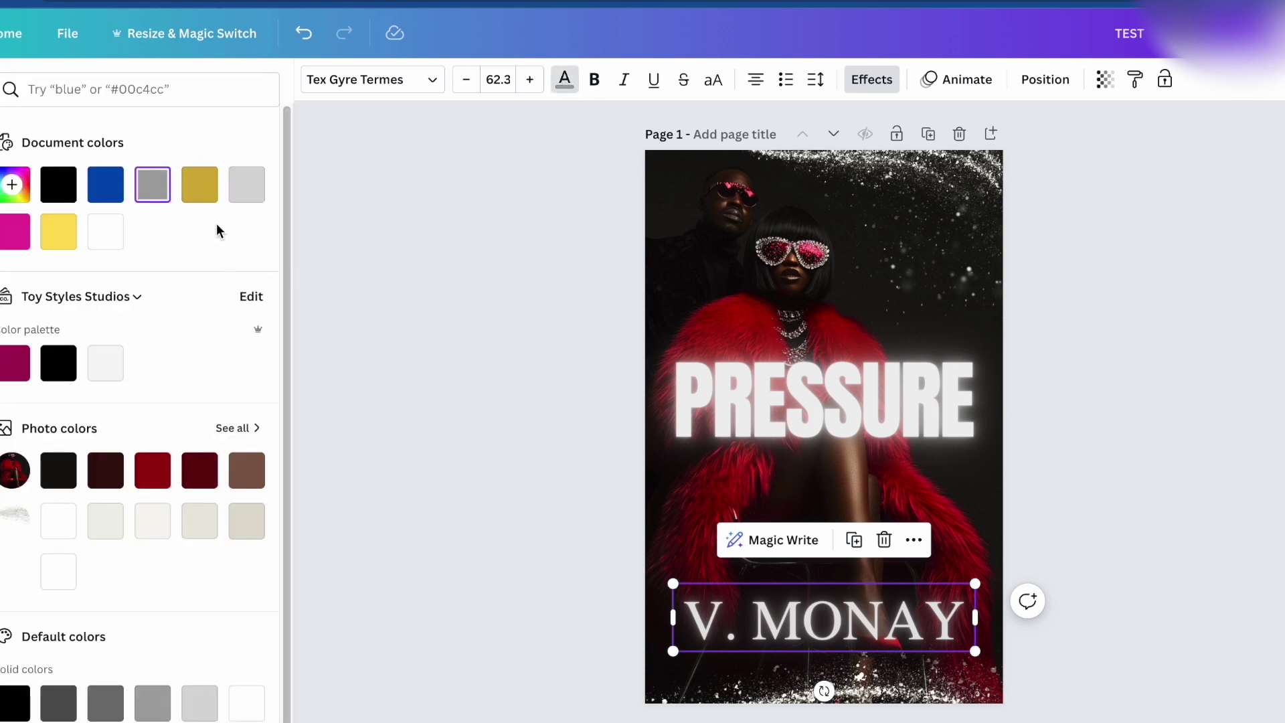
left_click(201, 187)
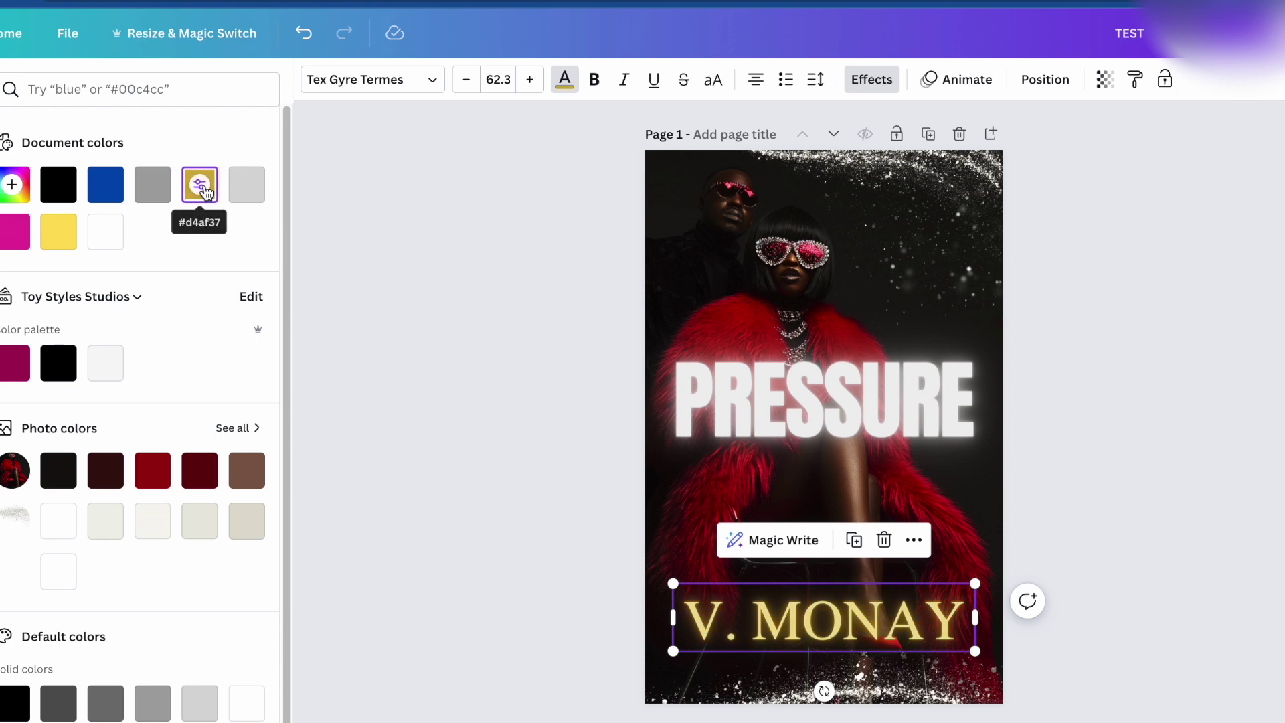
left_click(246, 470)
left_click(247, 520)
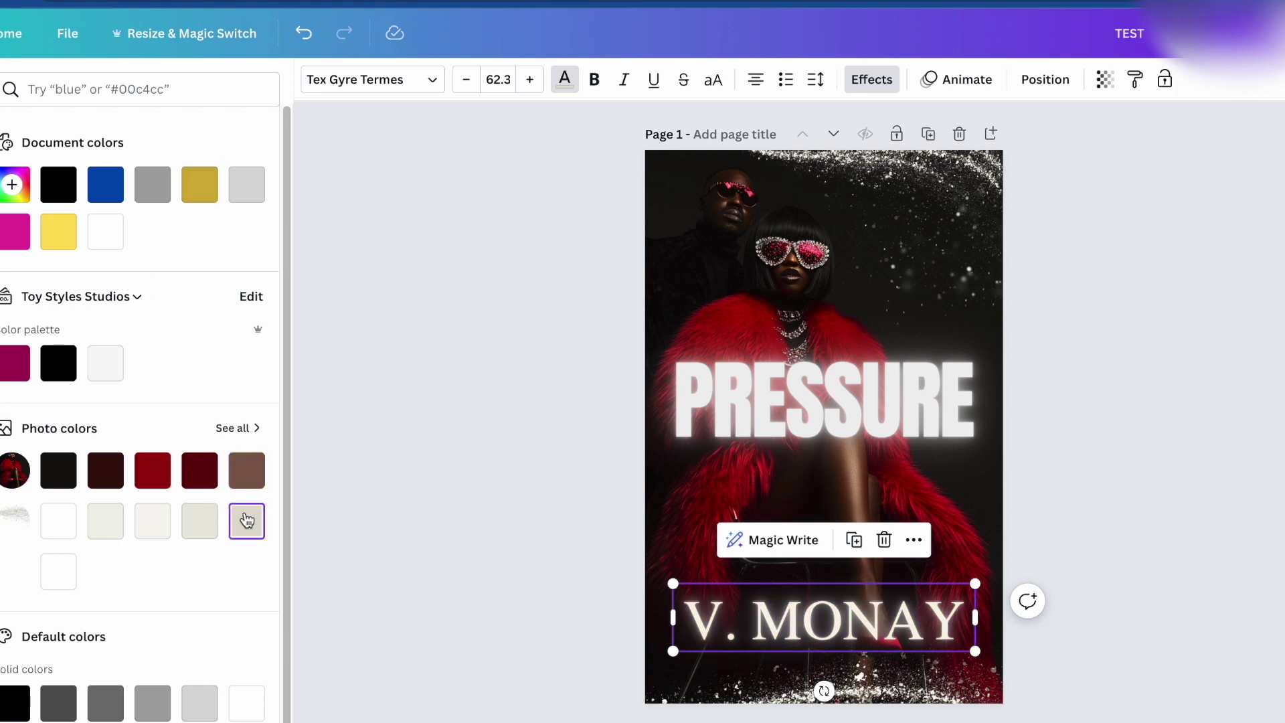
left_click(58, 703)
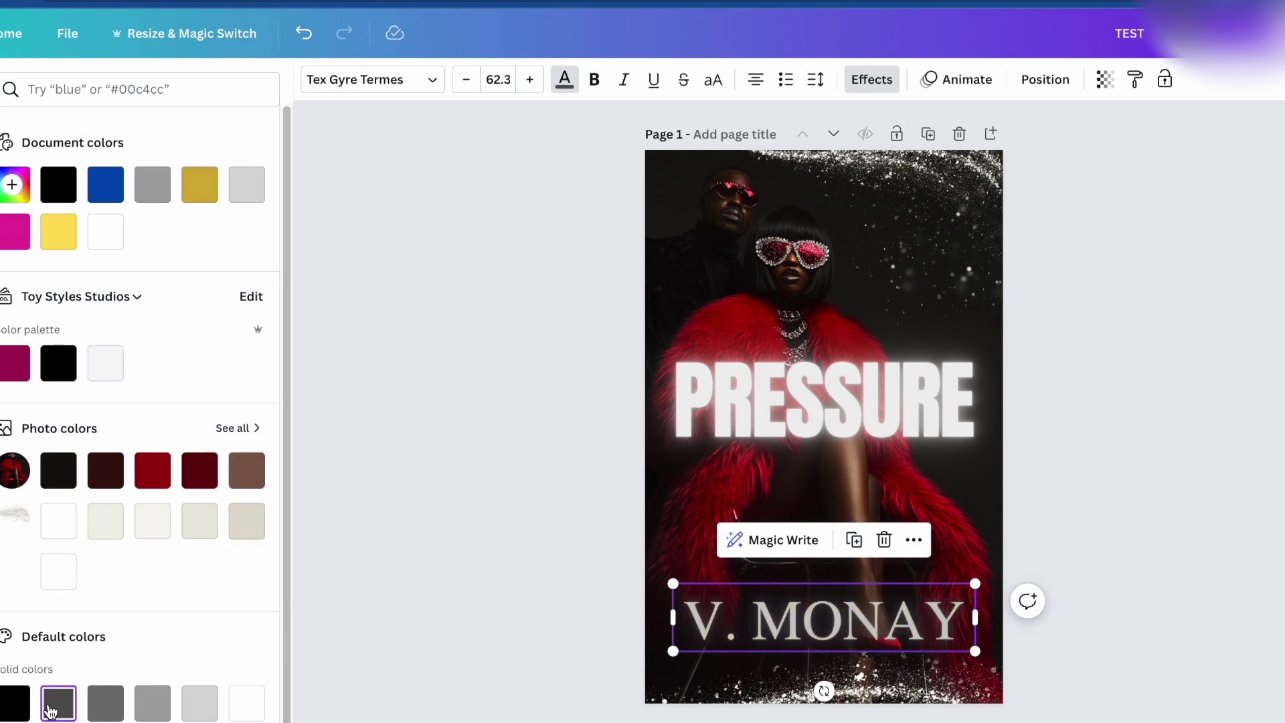
left_click(6, 711)
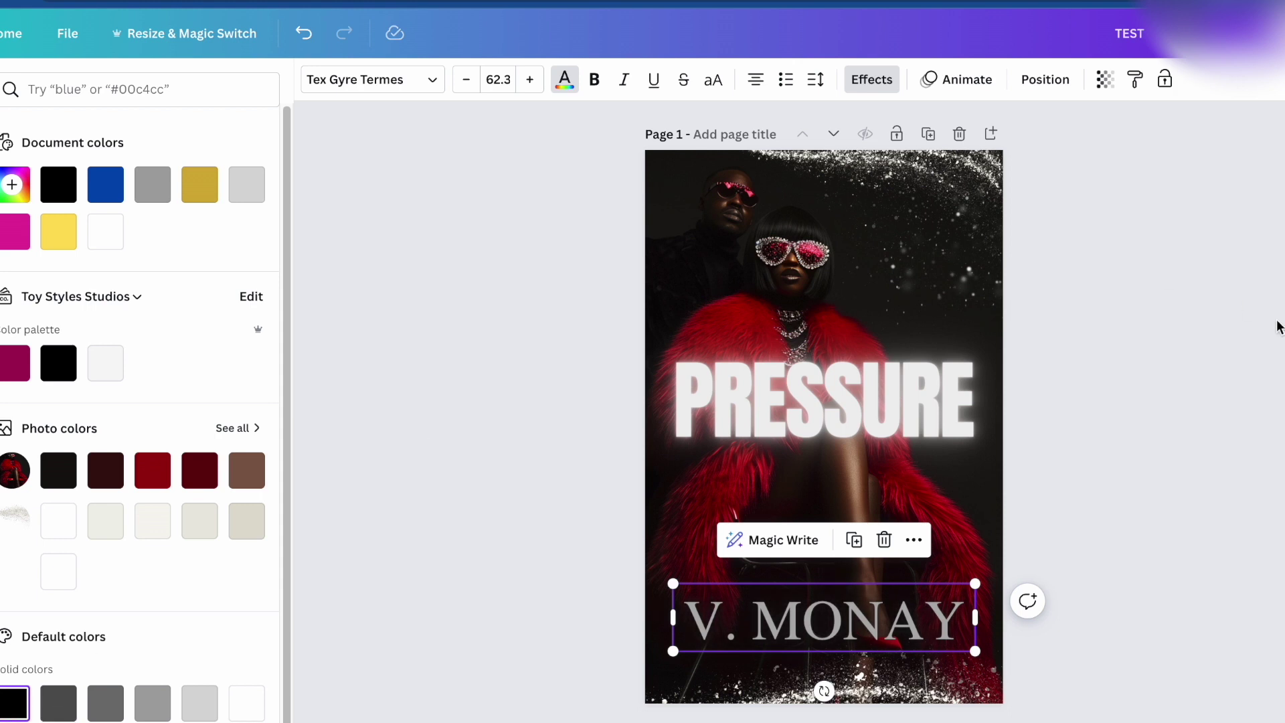
left_click(441, 267)
- Raise the Neon effect intensity of the author's name to 79
left_click(830, 621)
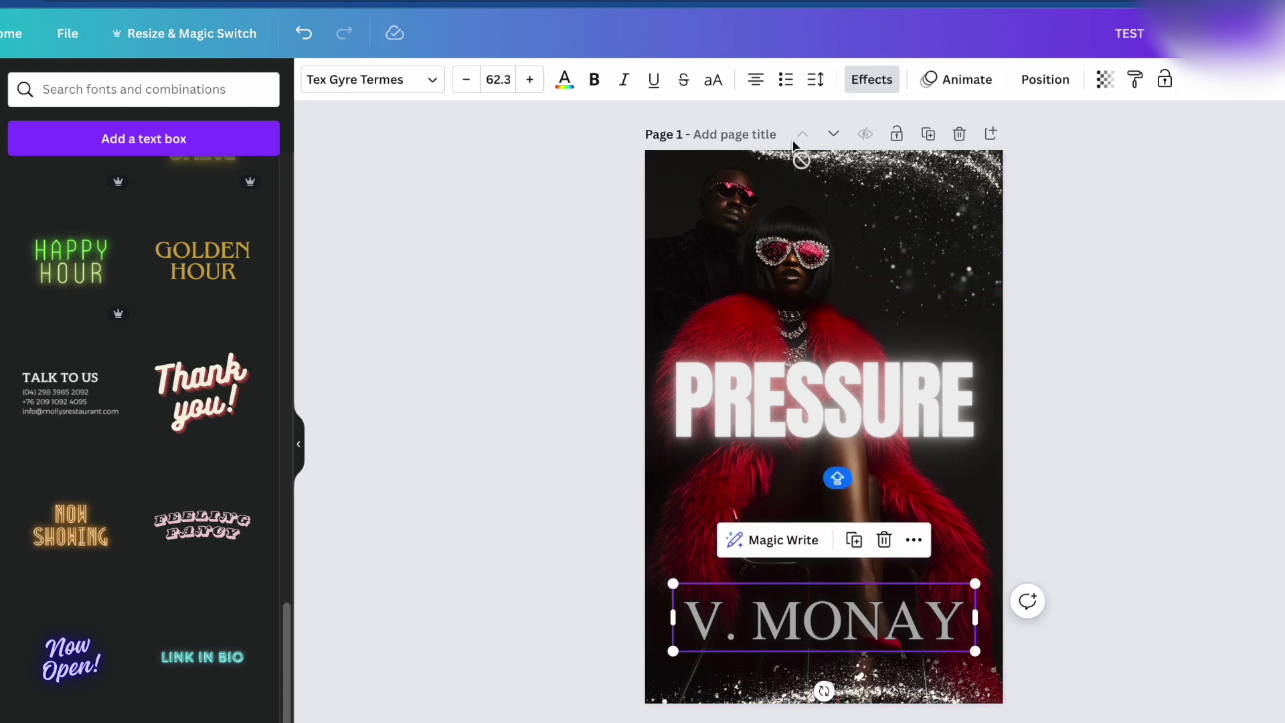
left_click(864, 82)
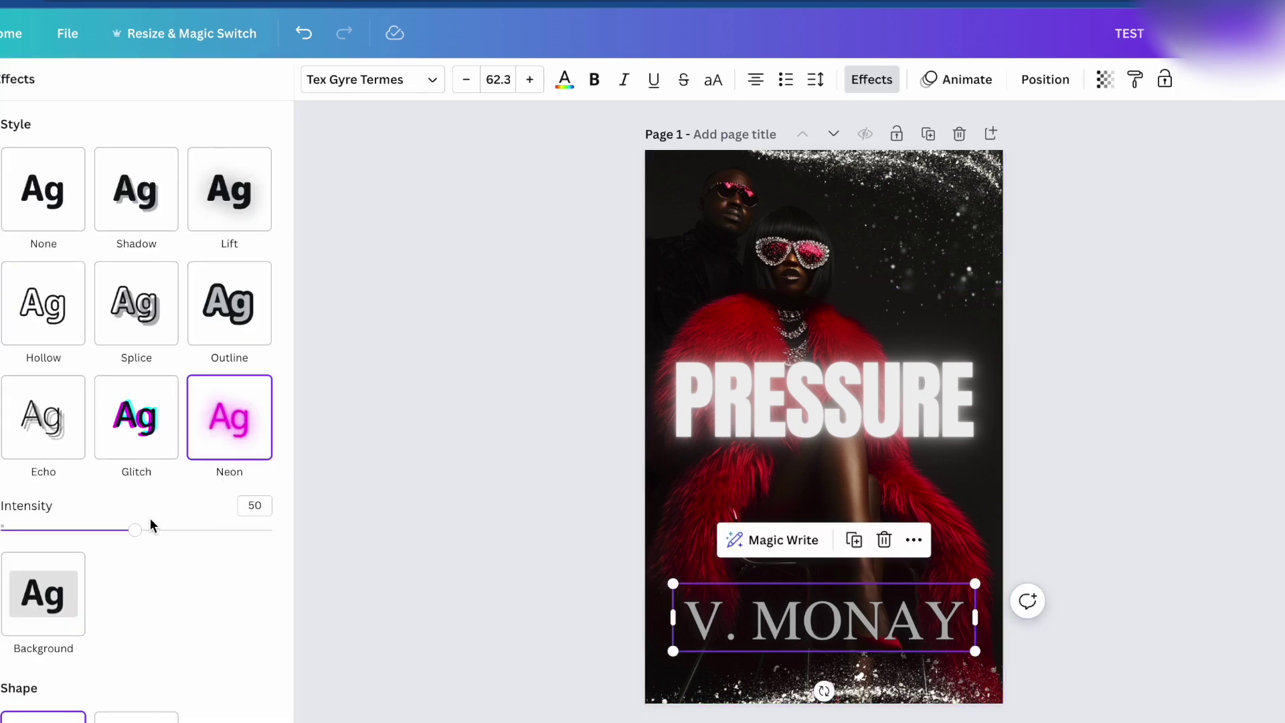
left_click_drag(143, 539, 215, 543)
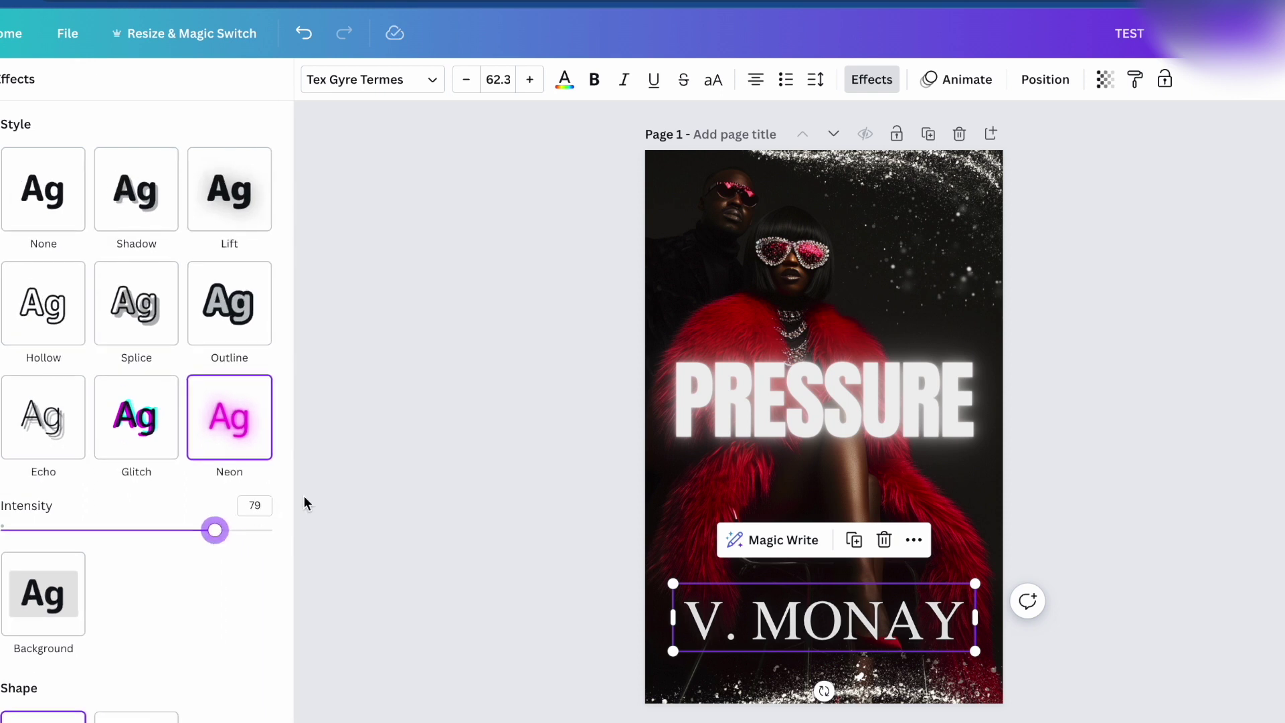
left_click(406, 477)
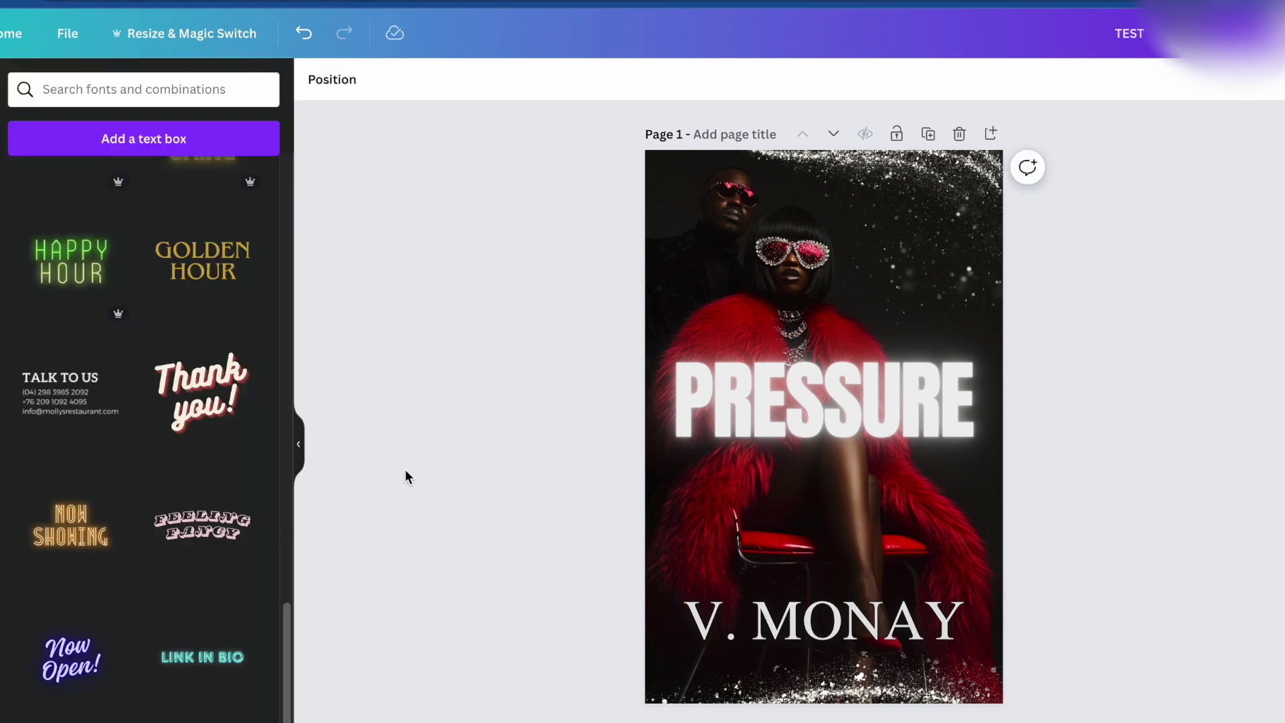
left_click(851, 615)
- Rename the design as PRESSURE
left_click(1136, 42)
type("PRESSURE")
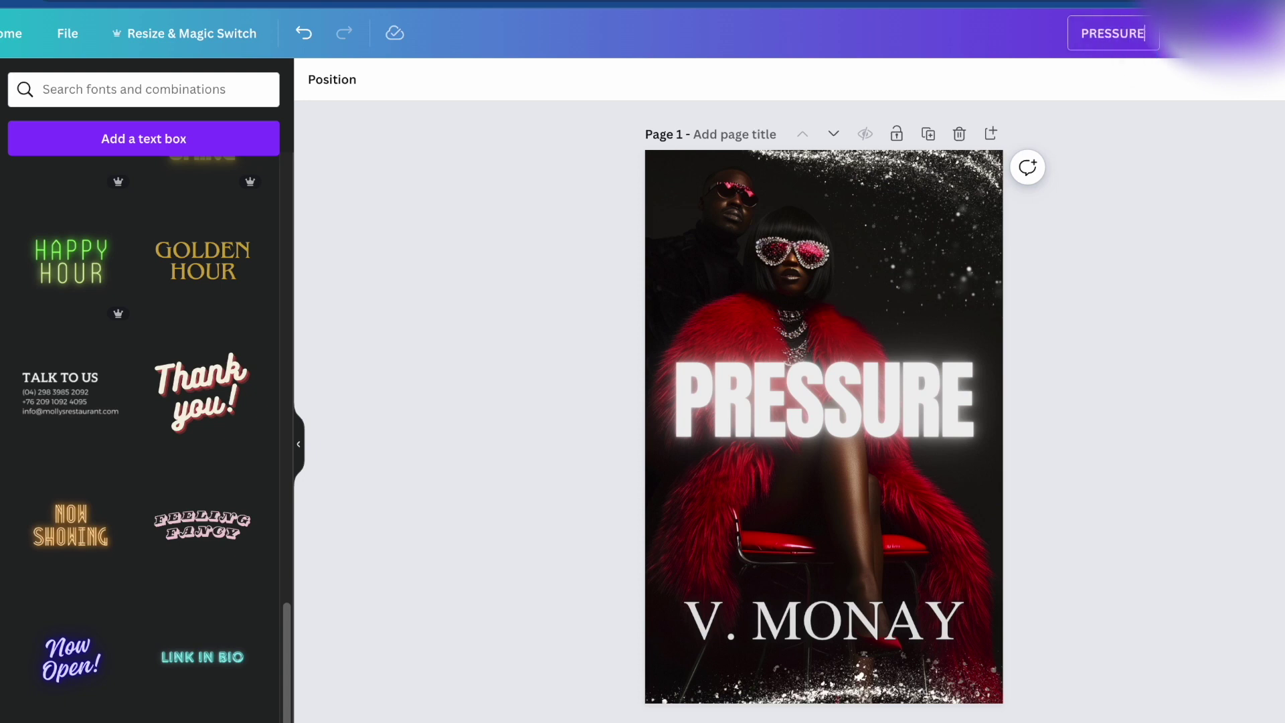
left_click(1223, 219)
- Open the download settings and limit the export to the current page, Page 1
left_click(1239, 33)
left_click(1183, 474)
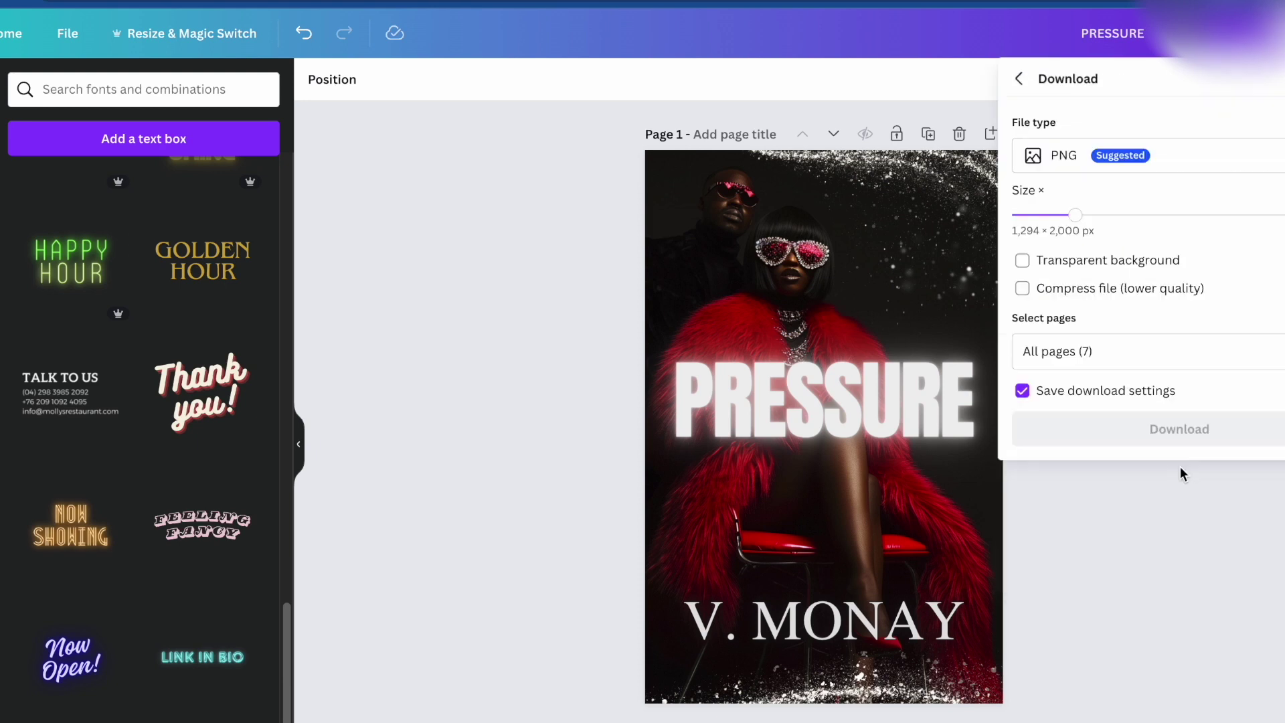
left_click(1152, 351)
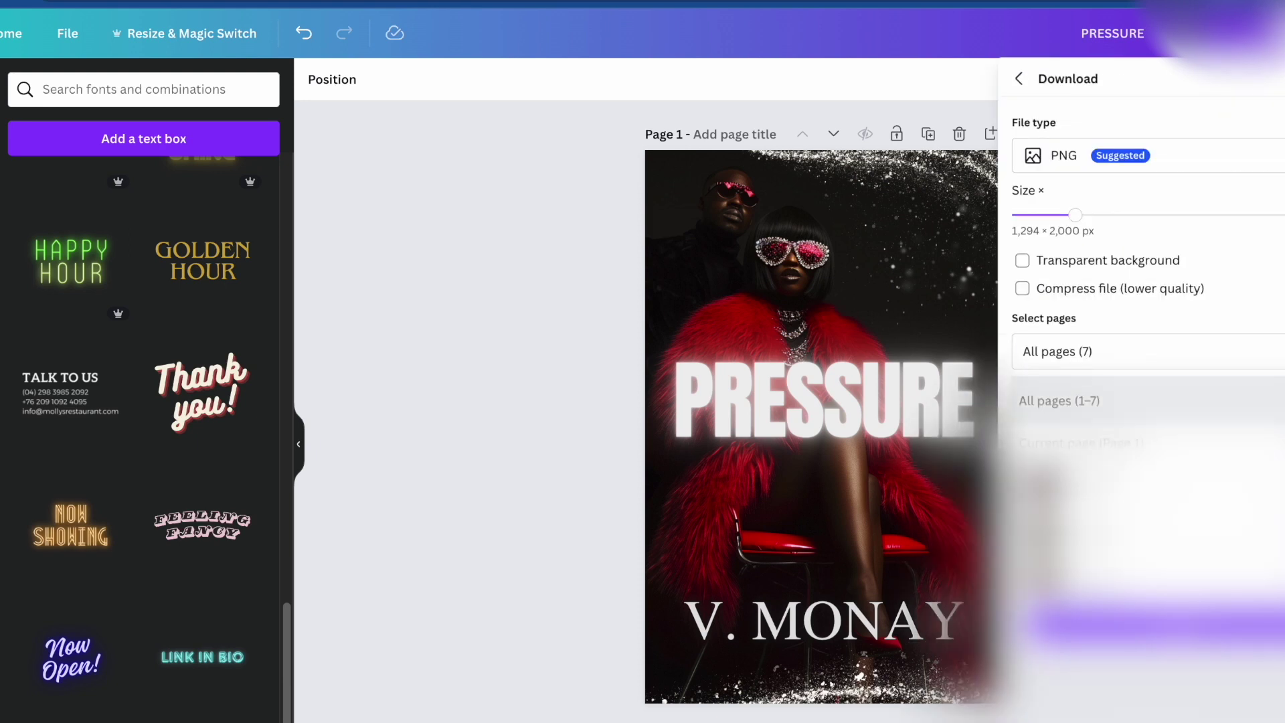
left_click(1081, 443)
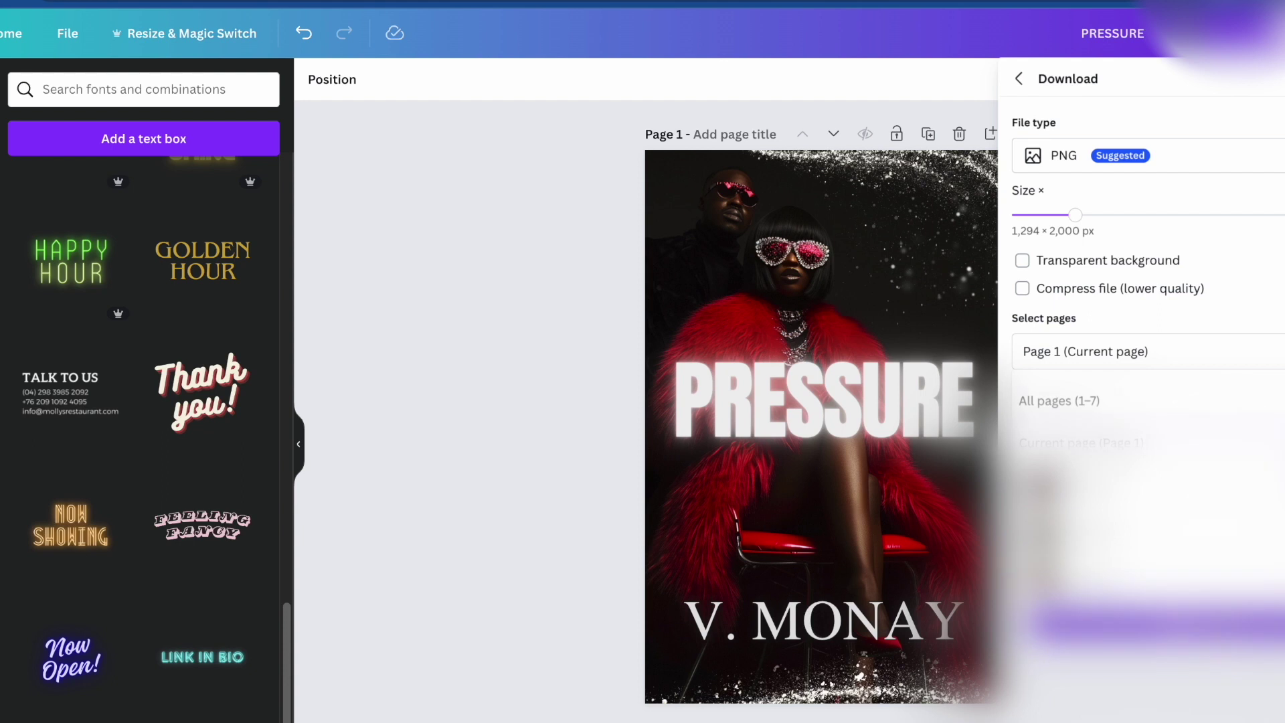